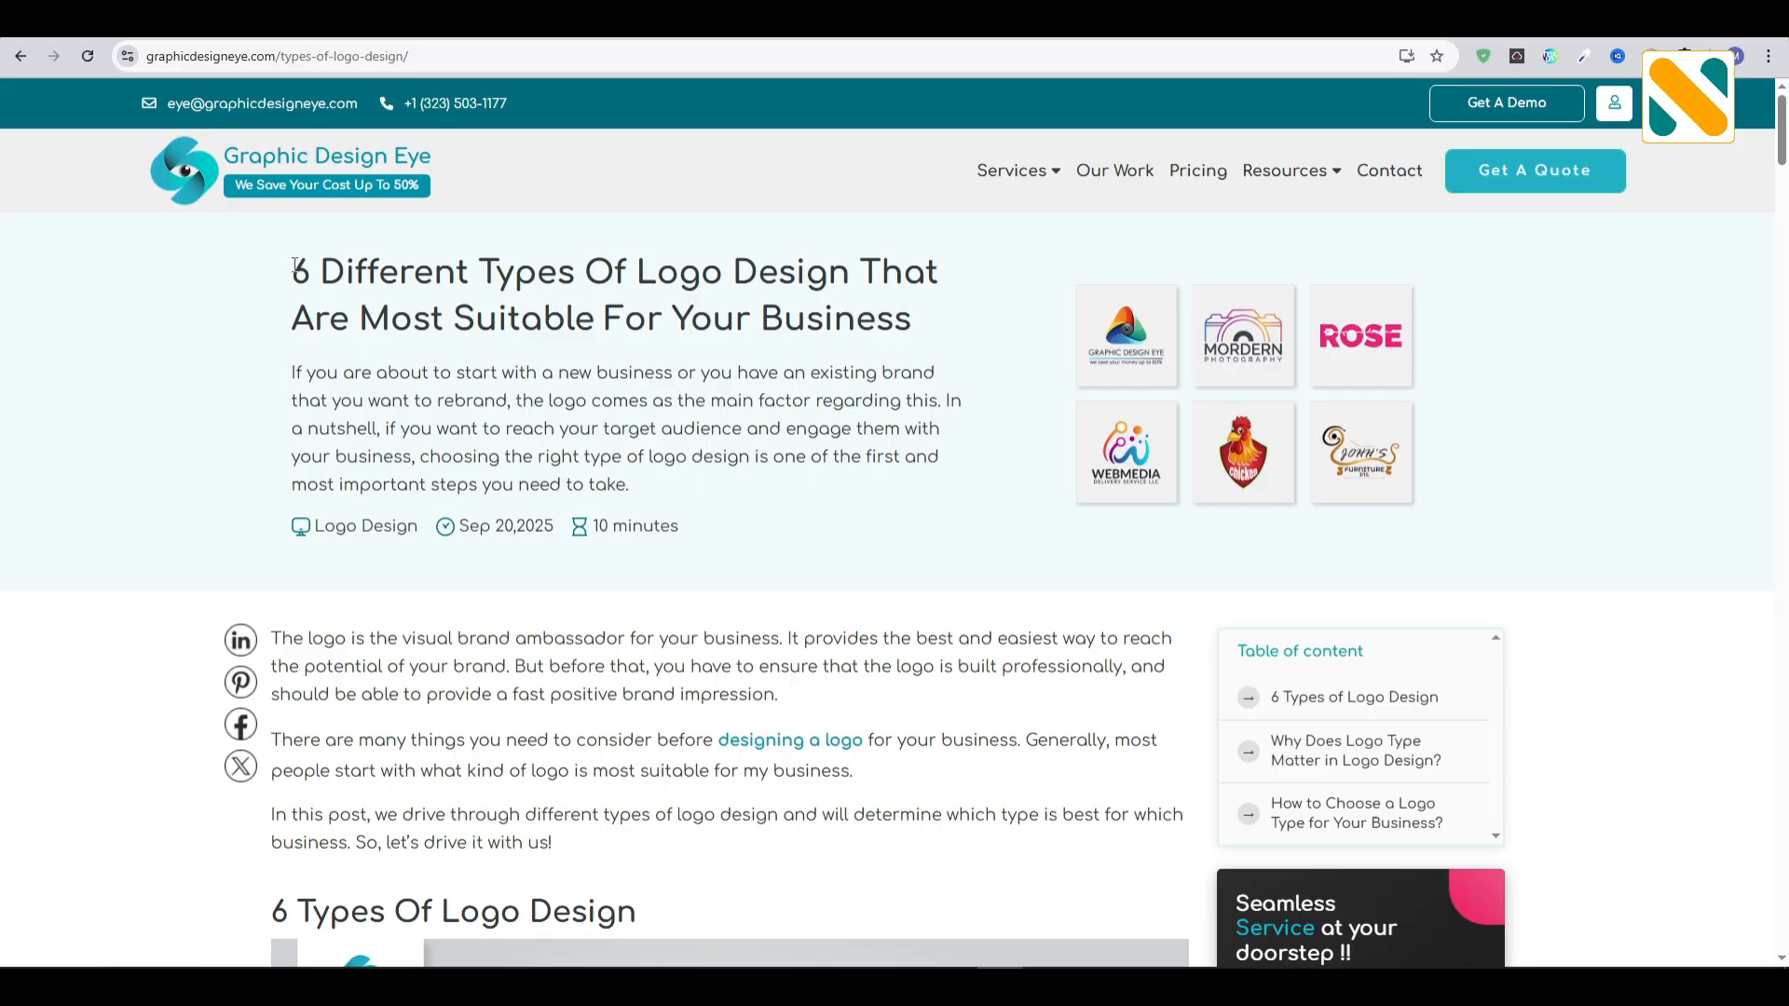
# Read the article's title, the overview of the 6 logo types and the Abstract Logo definition
pyautogui.moveTo(300, 270); pyautogui.dragTo(918, 318)
pyautogui.scroll(-15, 838, 554)
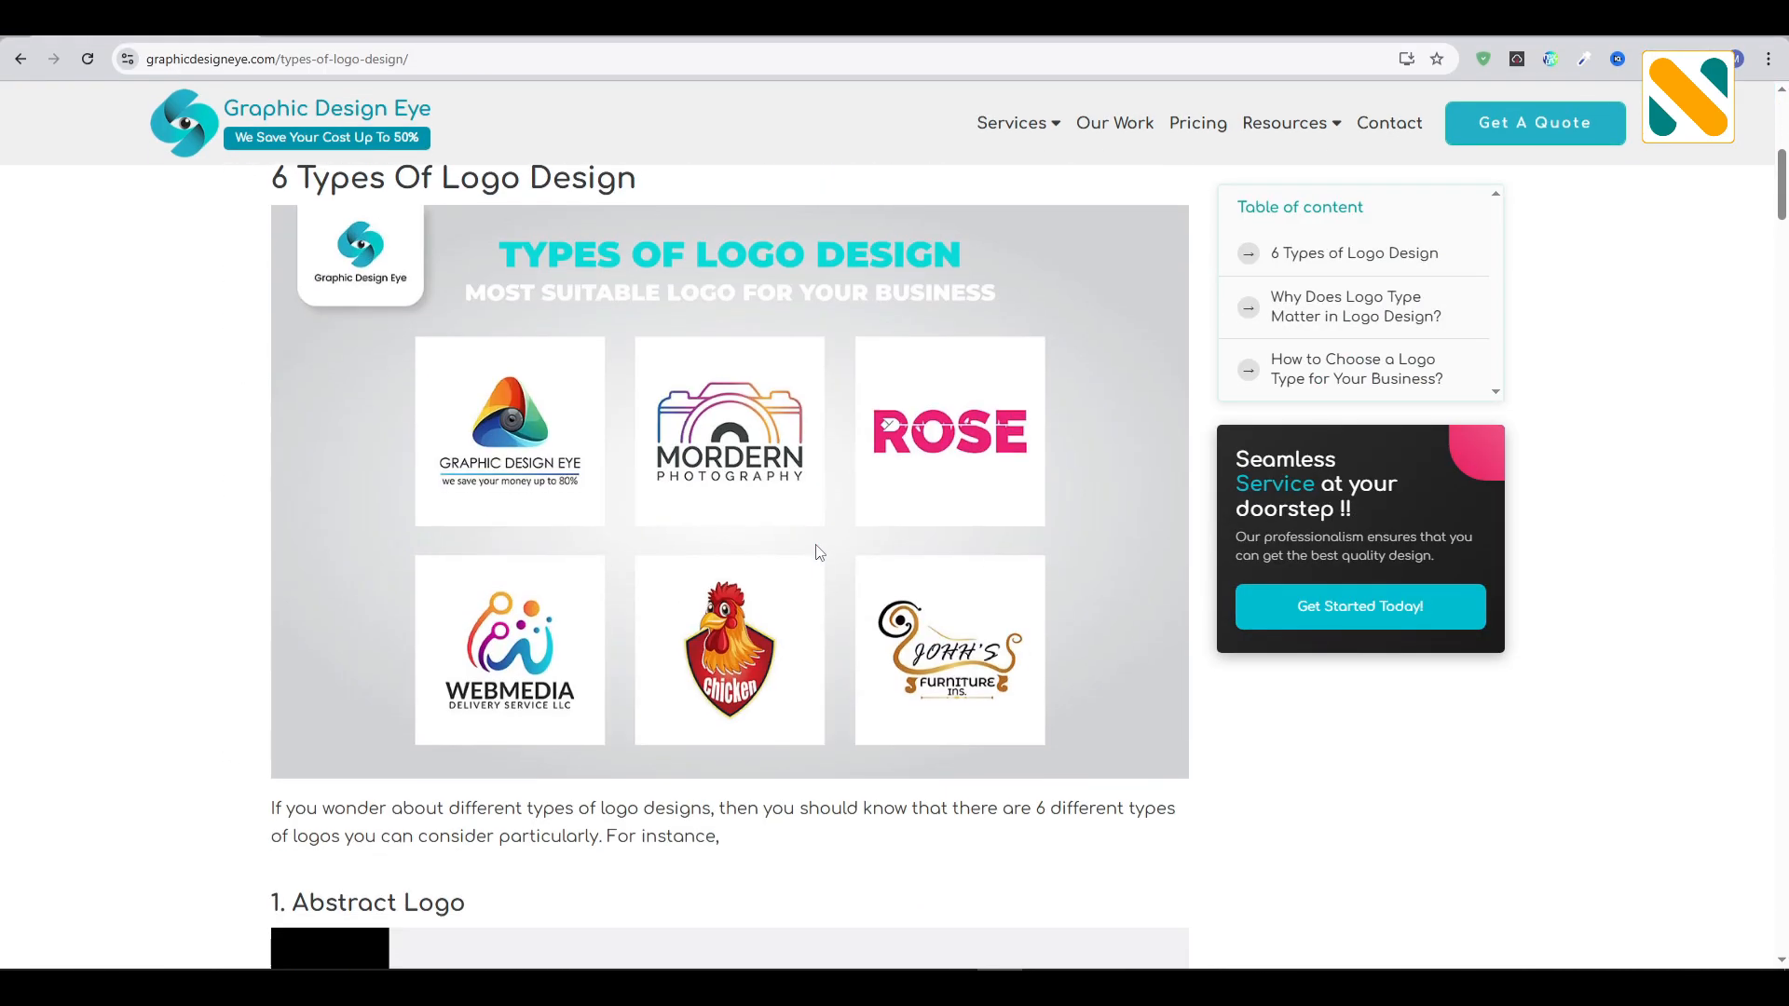
pyautogui.moveTo(295, 248); pyautogui.dragTo(473, 256)
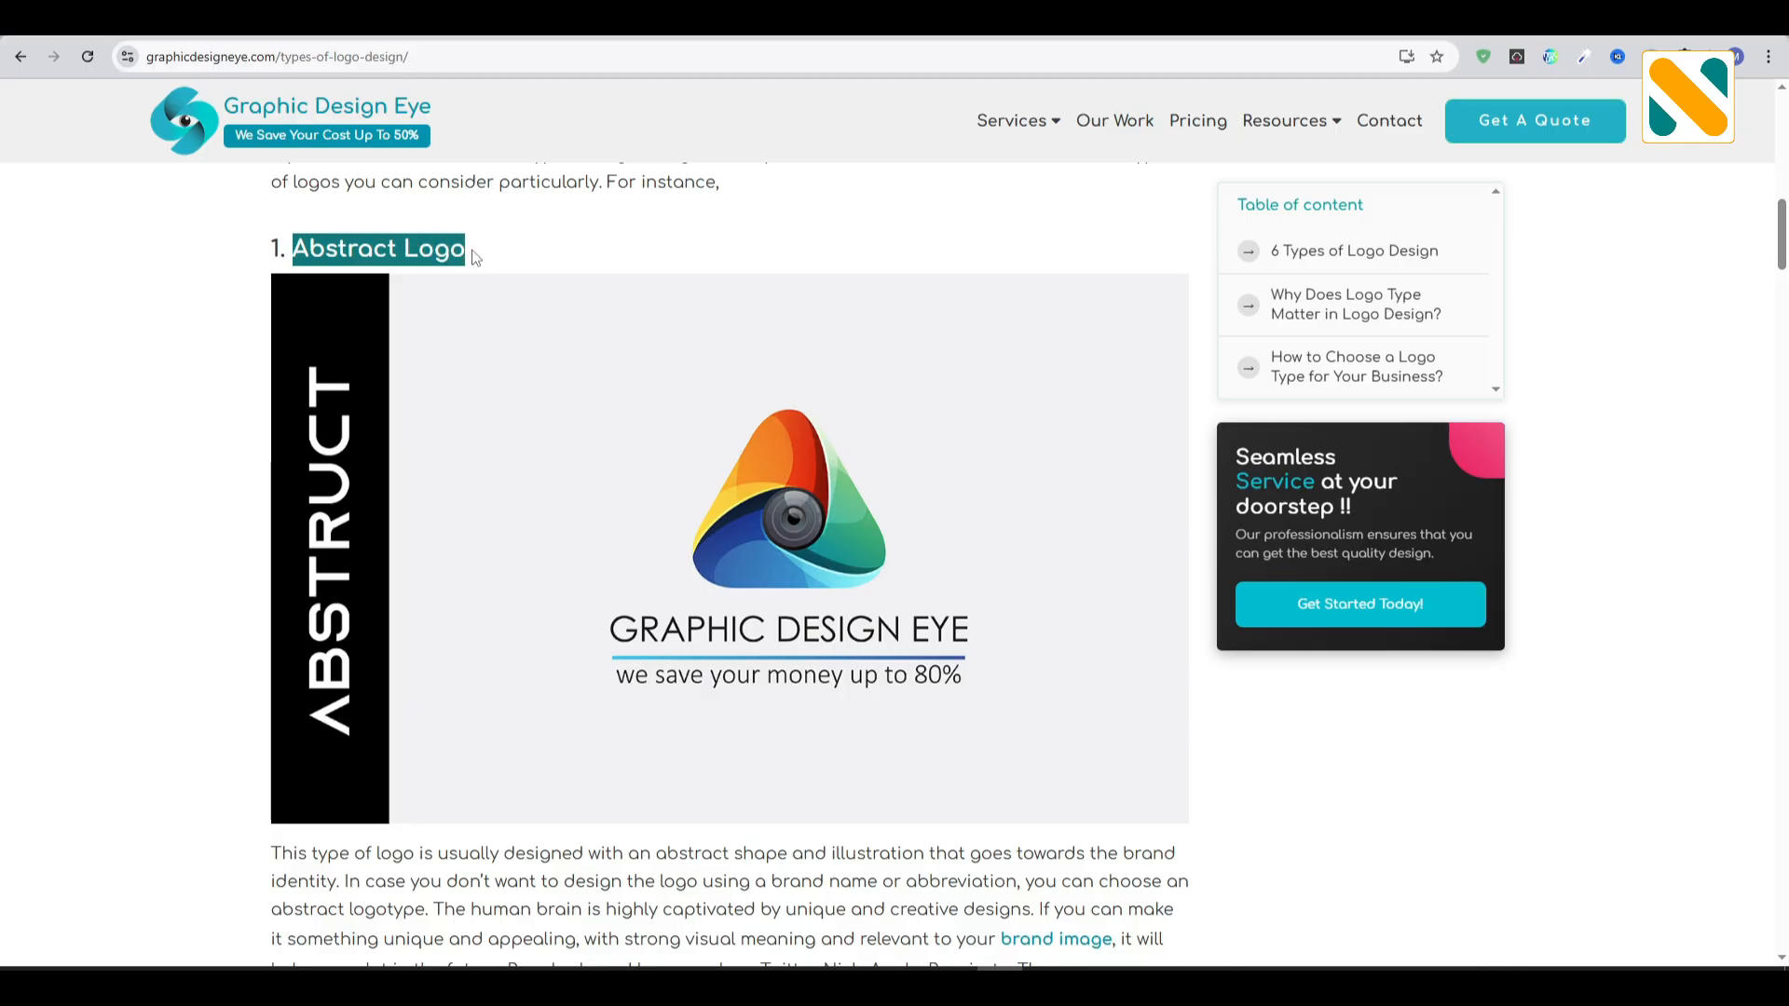
pyautogui.click(475, 257)
pyautogui.scroll(-2, 409, 521)
pyautogui.moveTo(272, 672); pyautogui.dragTo(346, 700)
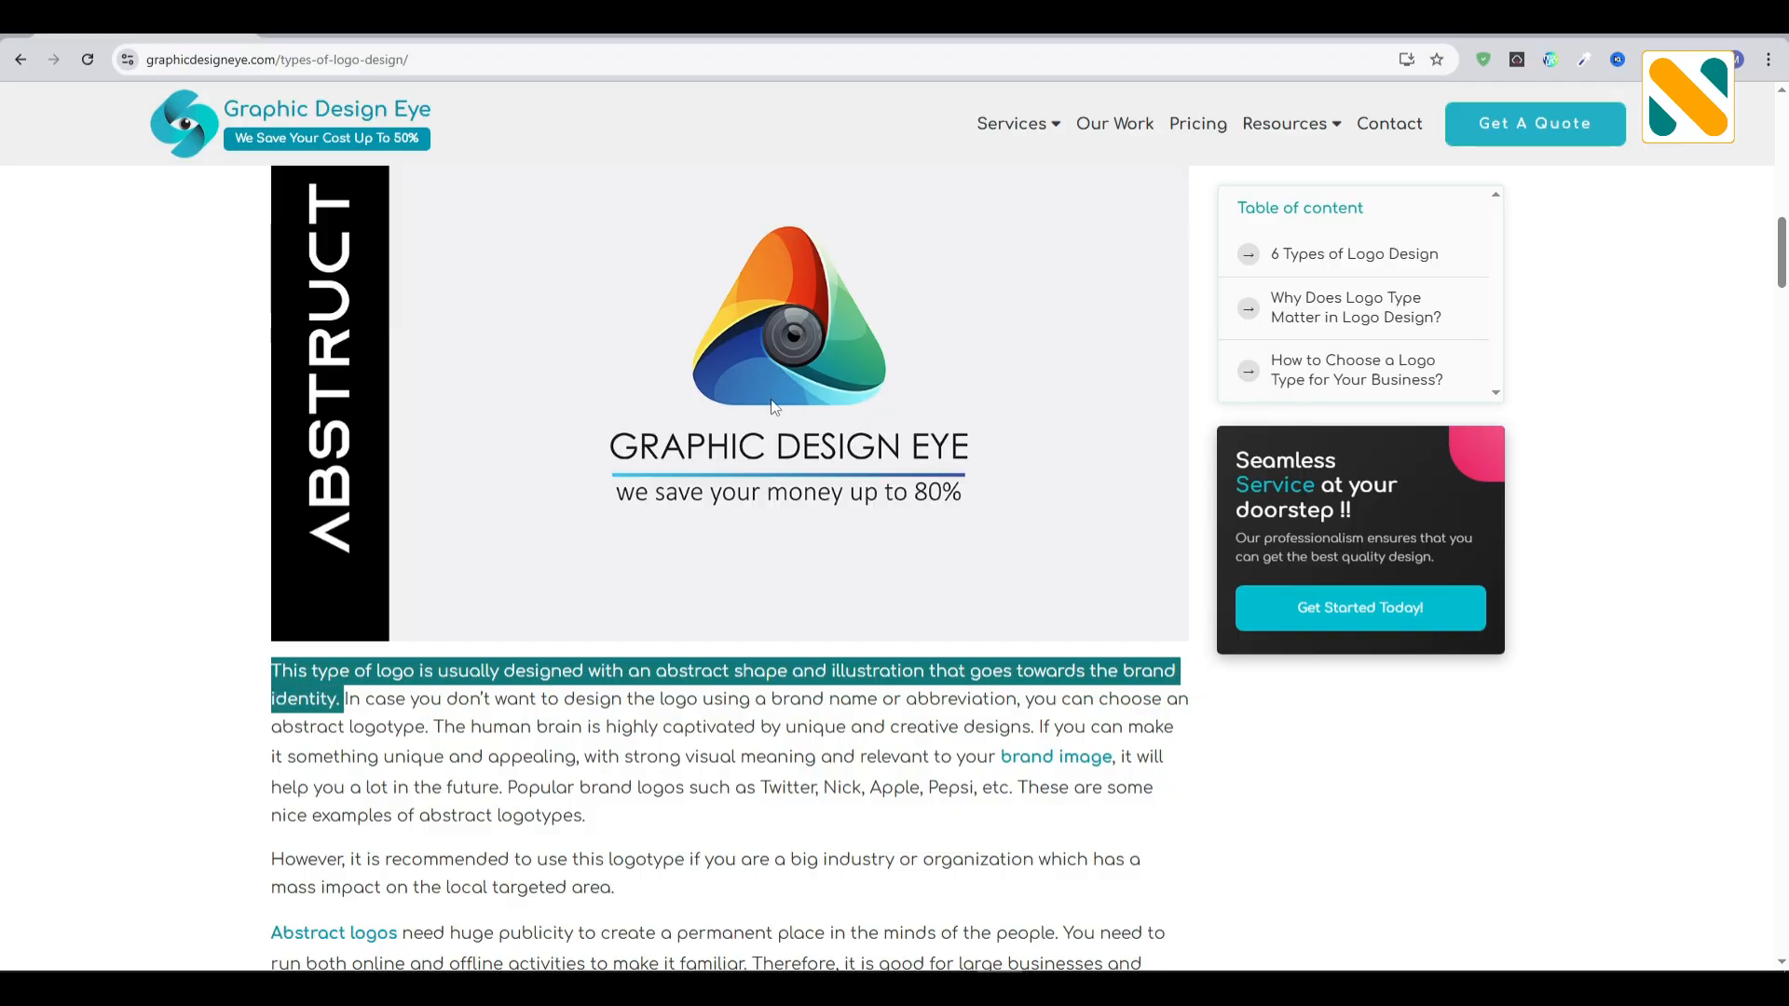
# Read the Emblem section of the article, highlighting its heading and opening definition
pyautogui.scroll(-8, 801, 455)
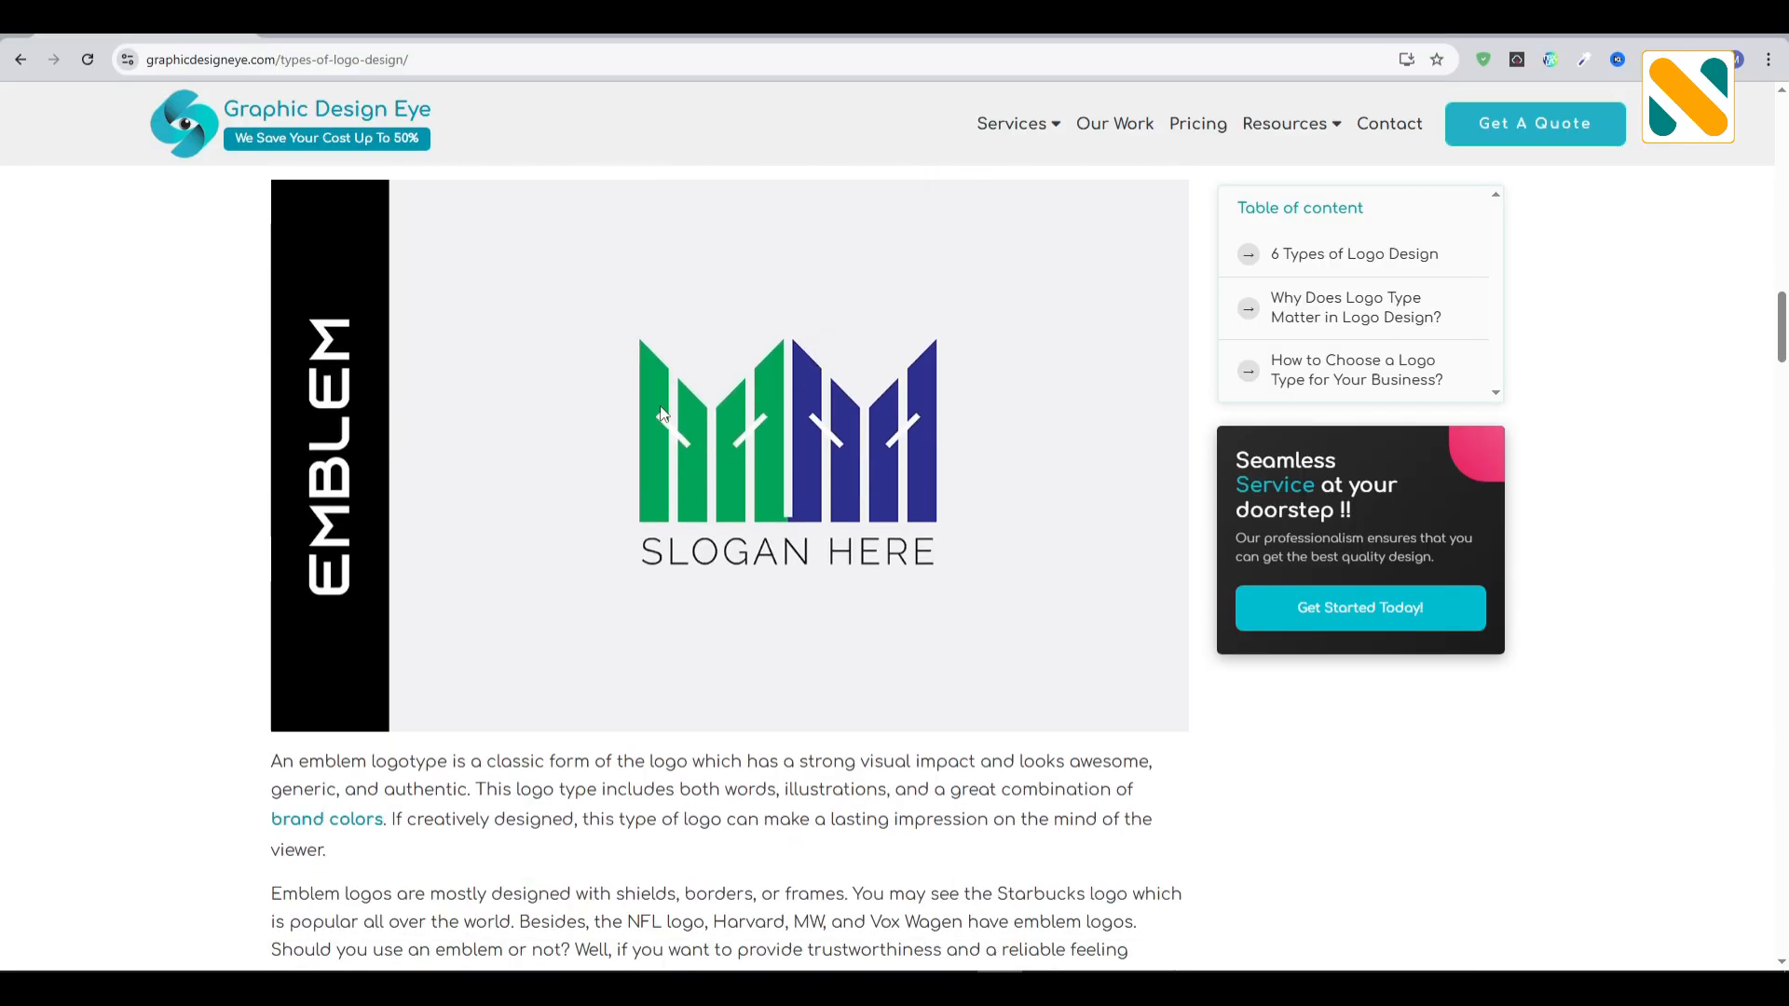
pyautogui.scroll(2, 338, 340)
pyautogui.moveTo(299, 336); pyautogui.dragTo(423, 340)
pyautogui.click(451, 339)
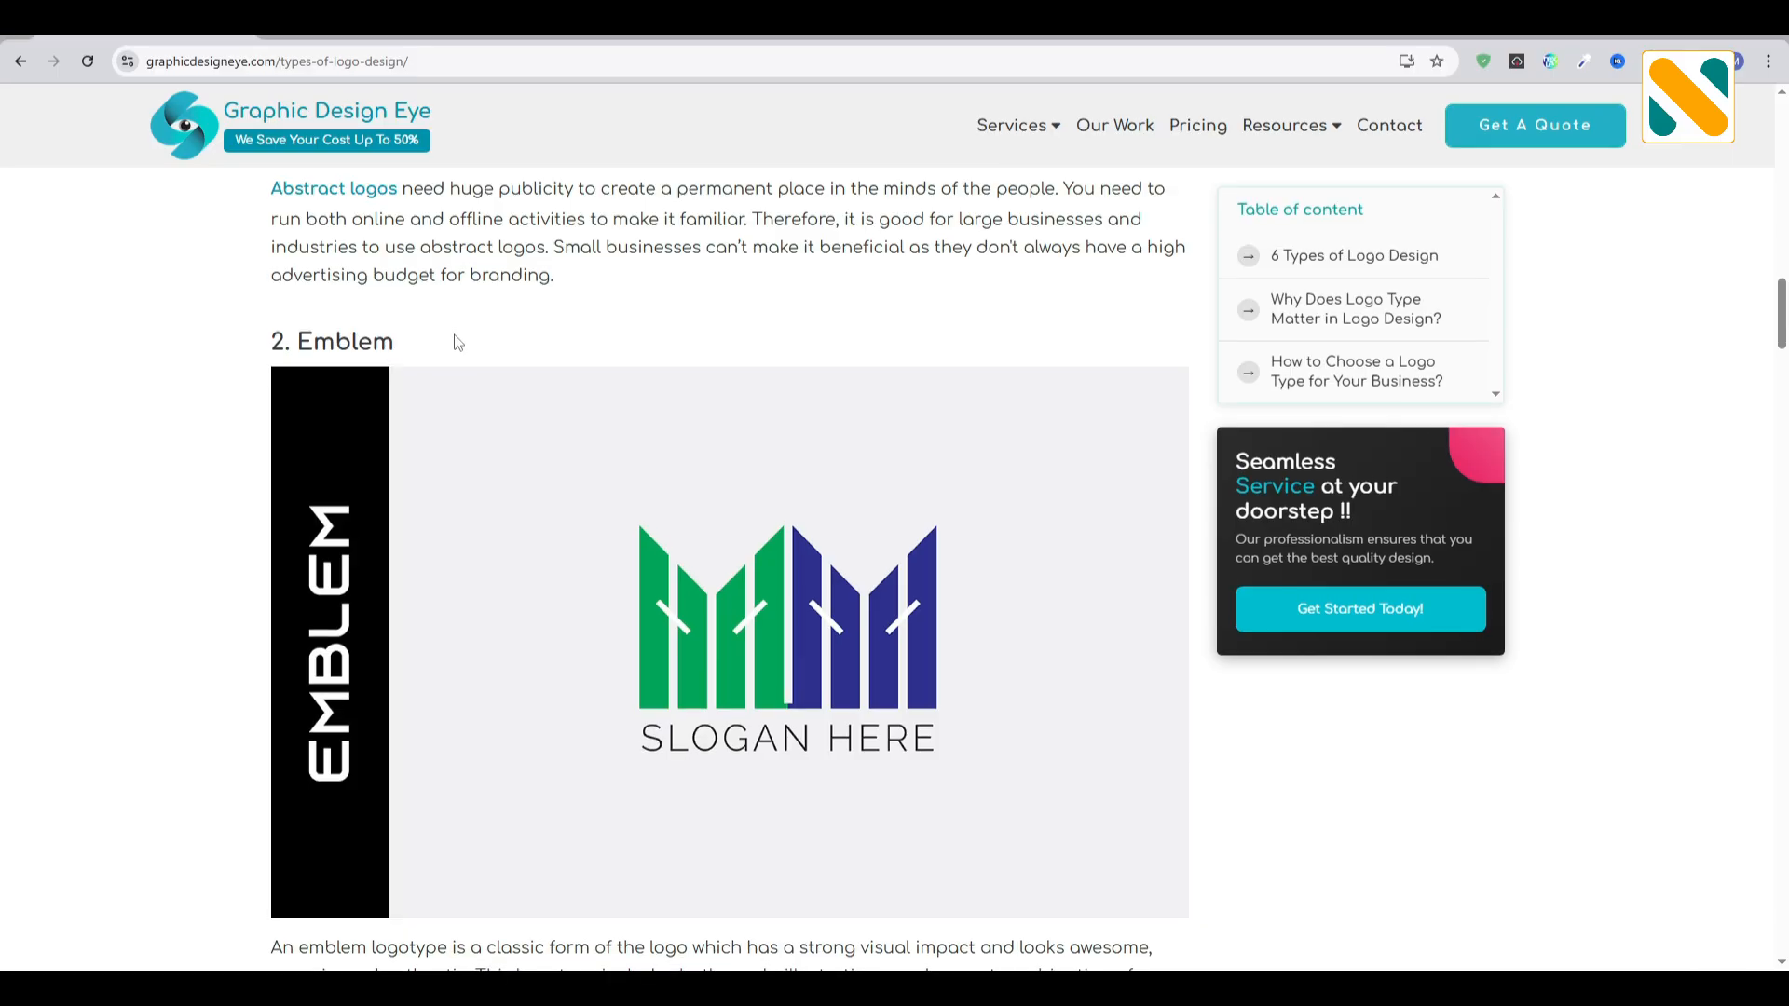
pyautogui.scroll(-3, 454, 336)
pyautogui.moveTo(272, 666); pyautogui.dragTo(471, 694)
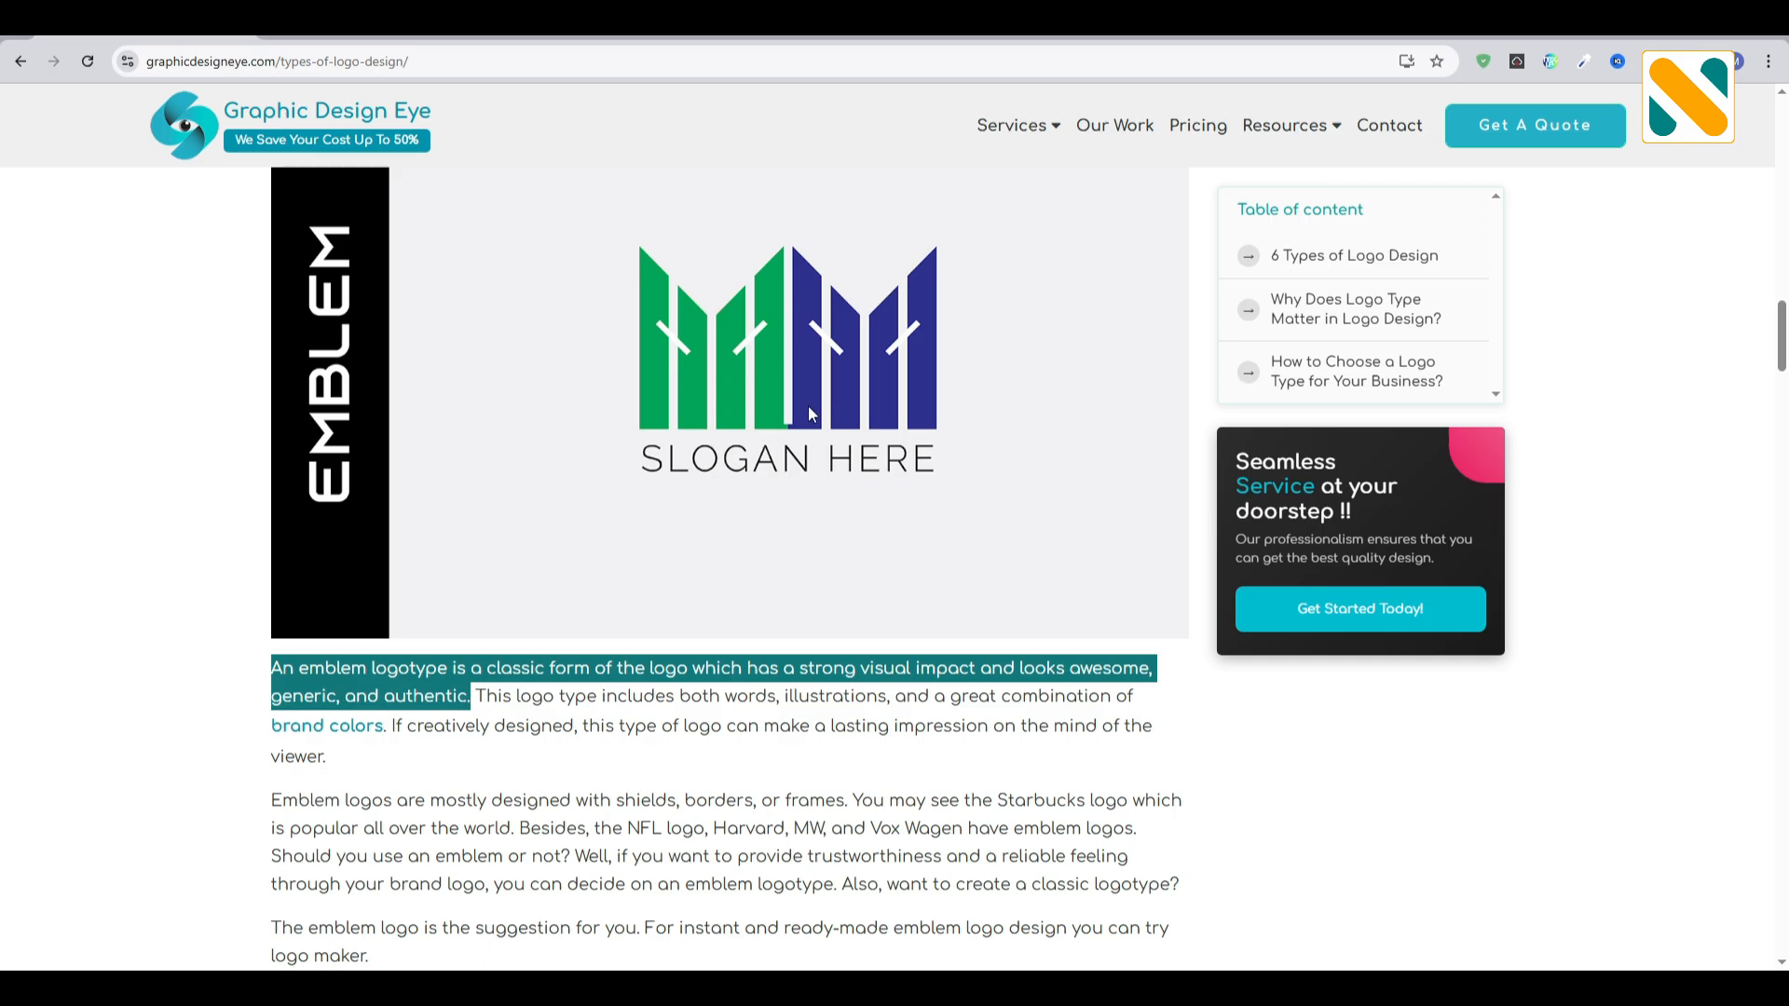
# Read the Lettermark section of the article, highlighting its heading and first paragraph
pyautogui.scroll(-8, 808, 405)
pyautogui.moveTo(298, 278); pyautogui.dragTo(486, 284)
pyautogui.click(747, 482)
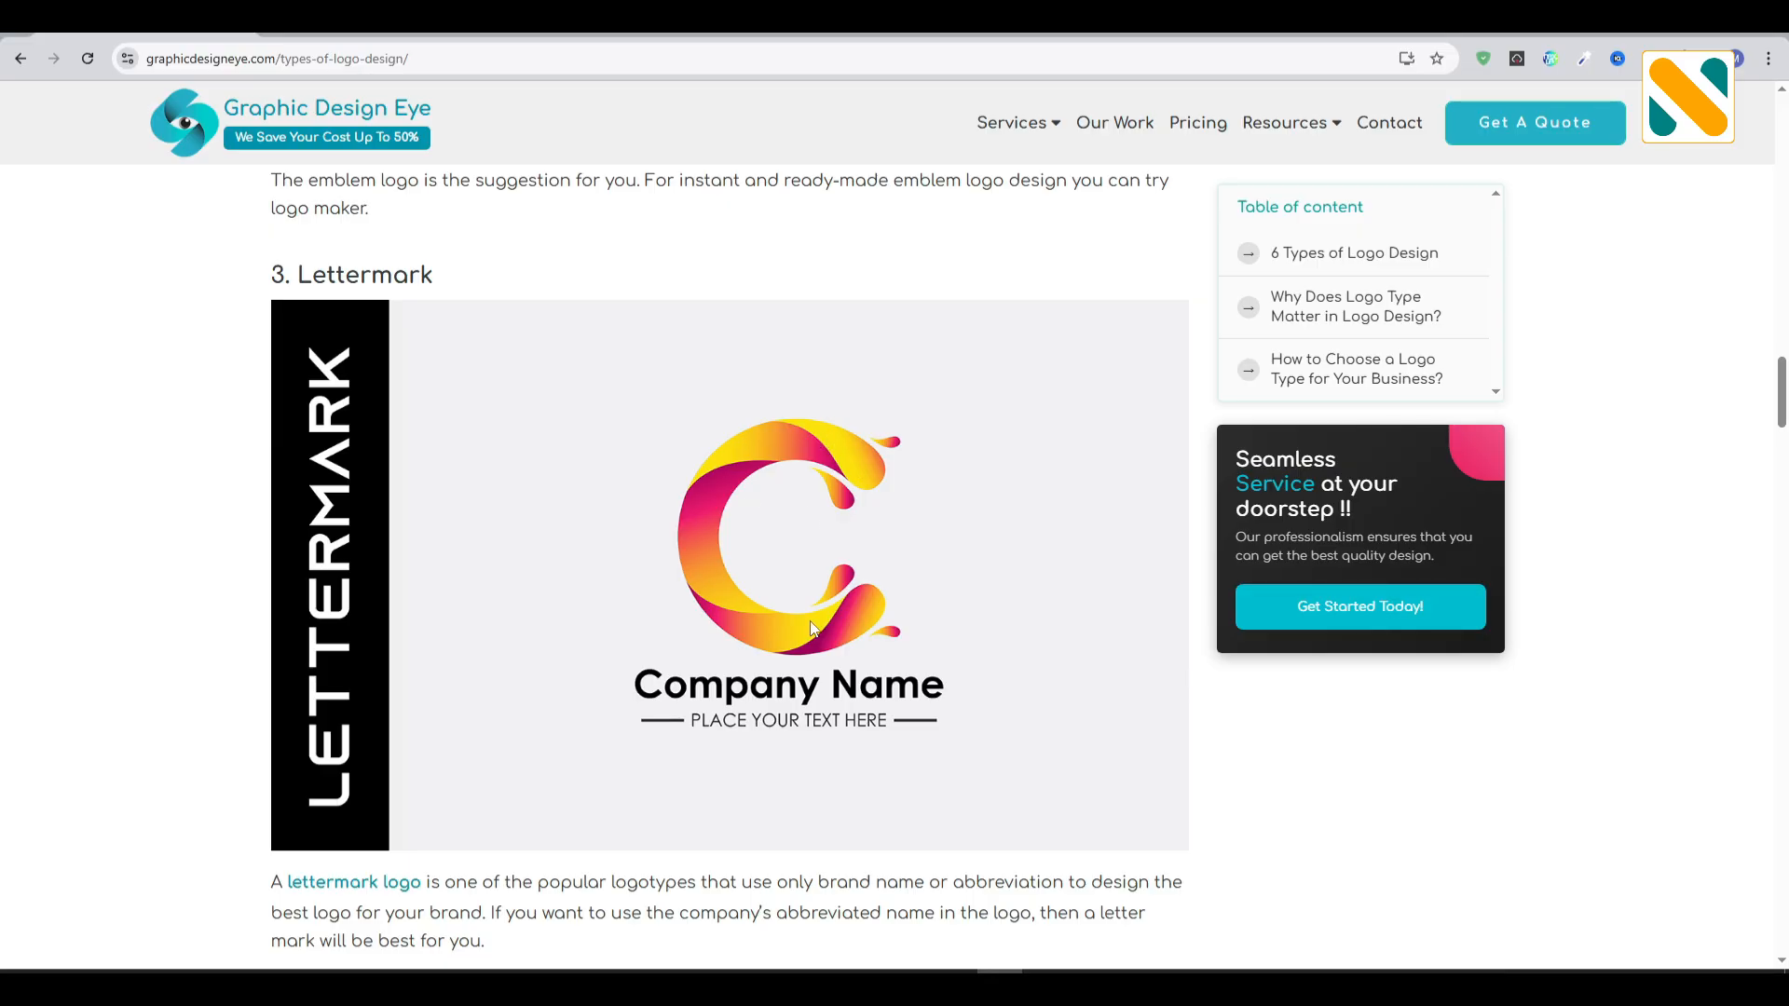
pyautogui.scroll(-2, 814, 632)
pyautogui.moveTo(272, 696); pyautogui.dragTo(913, 761)
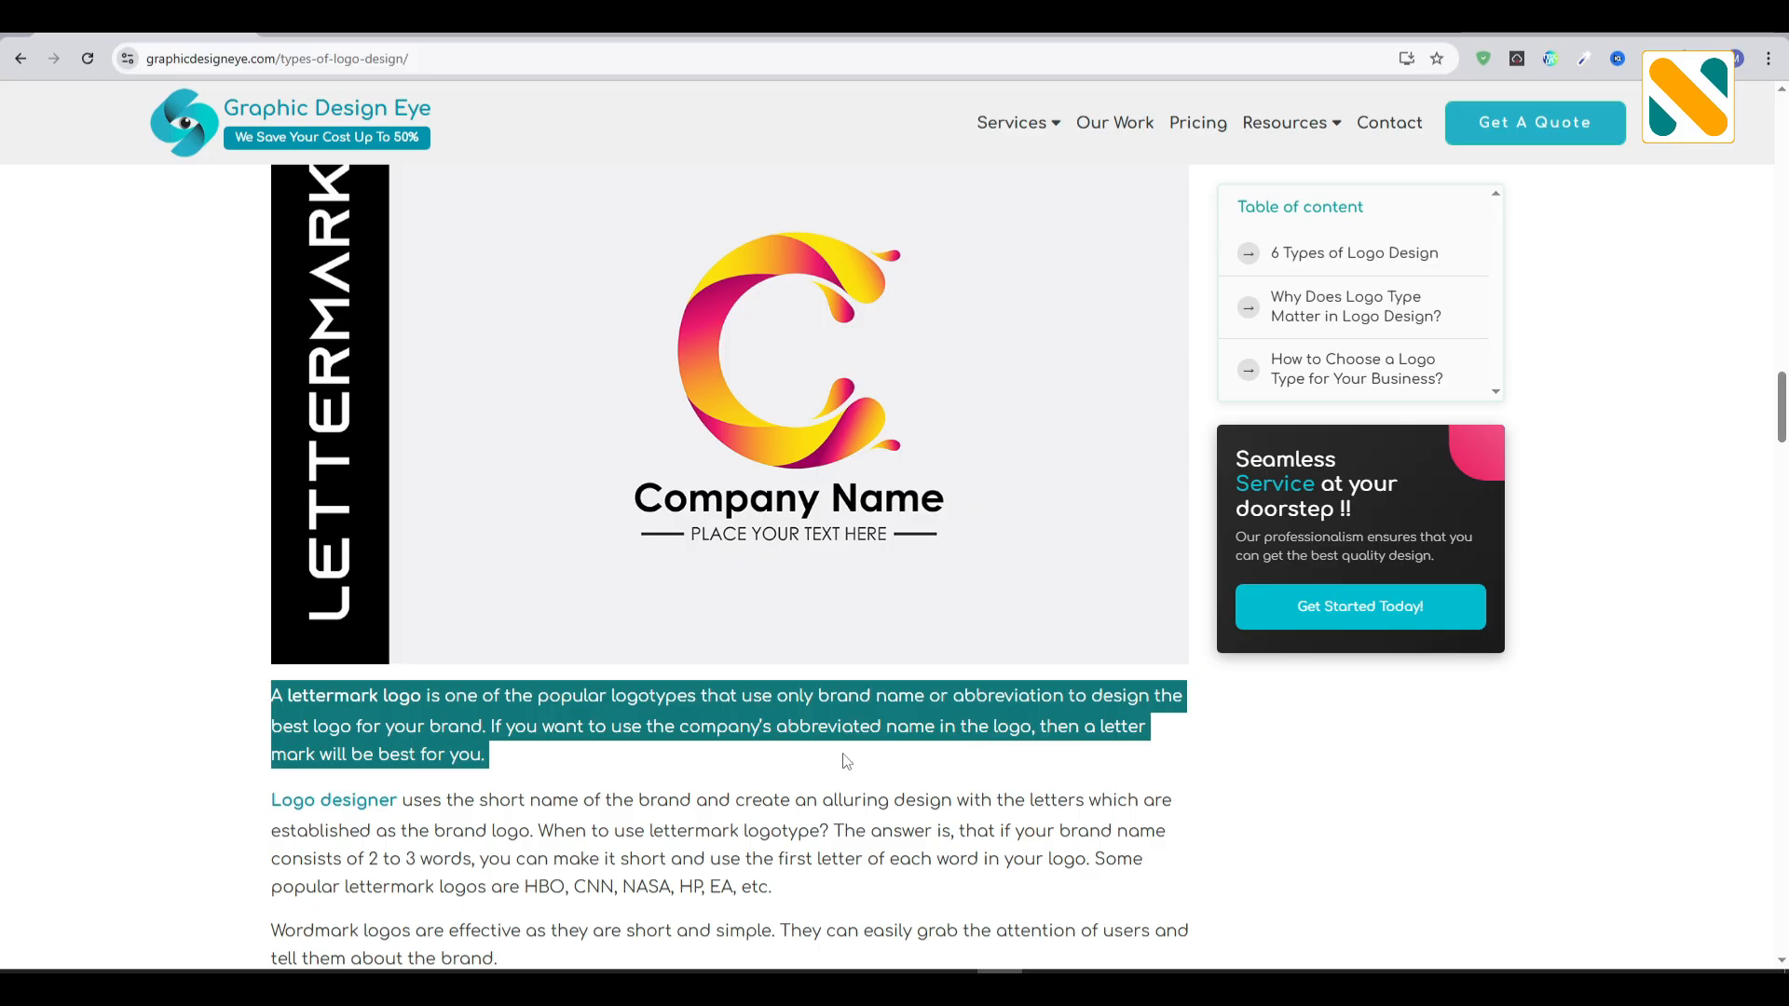
pyautogui.click(512, 766)
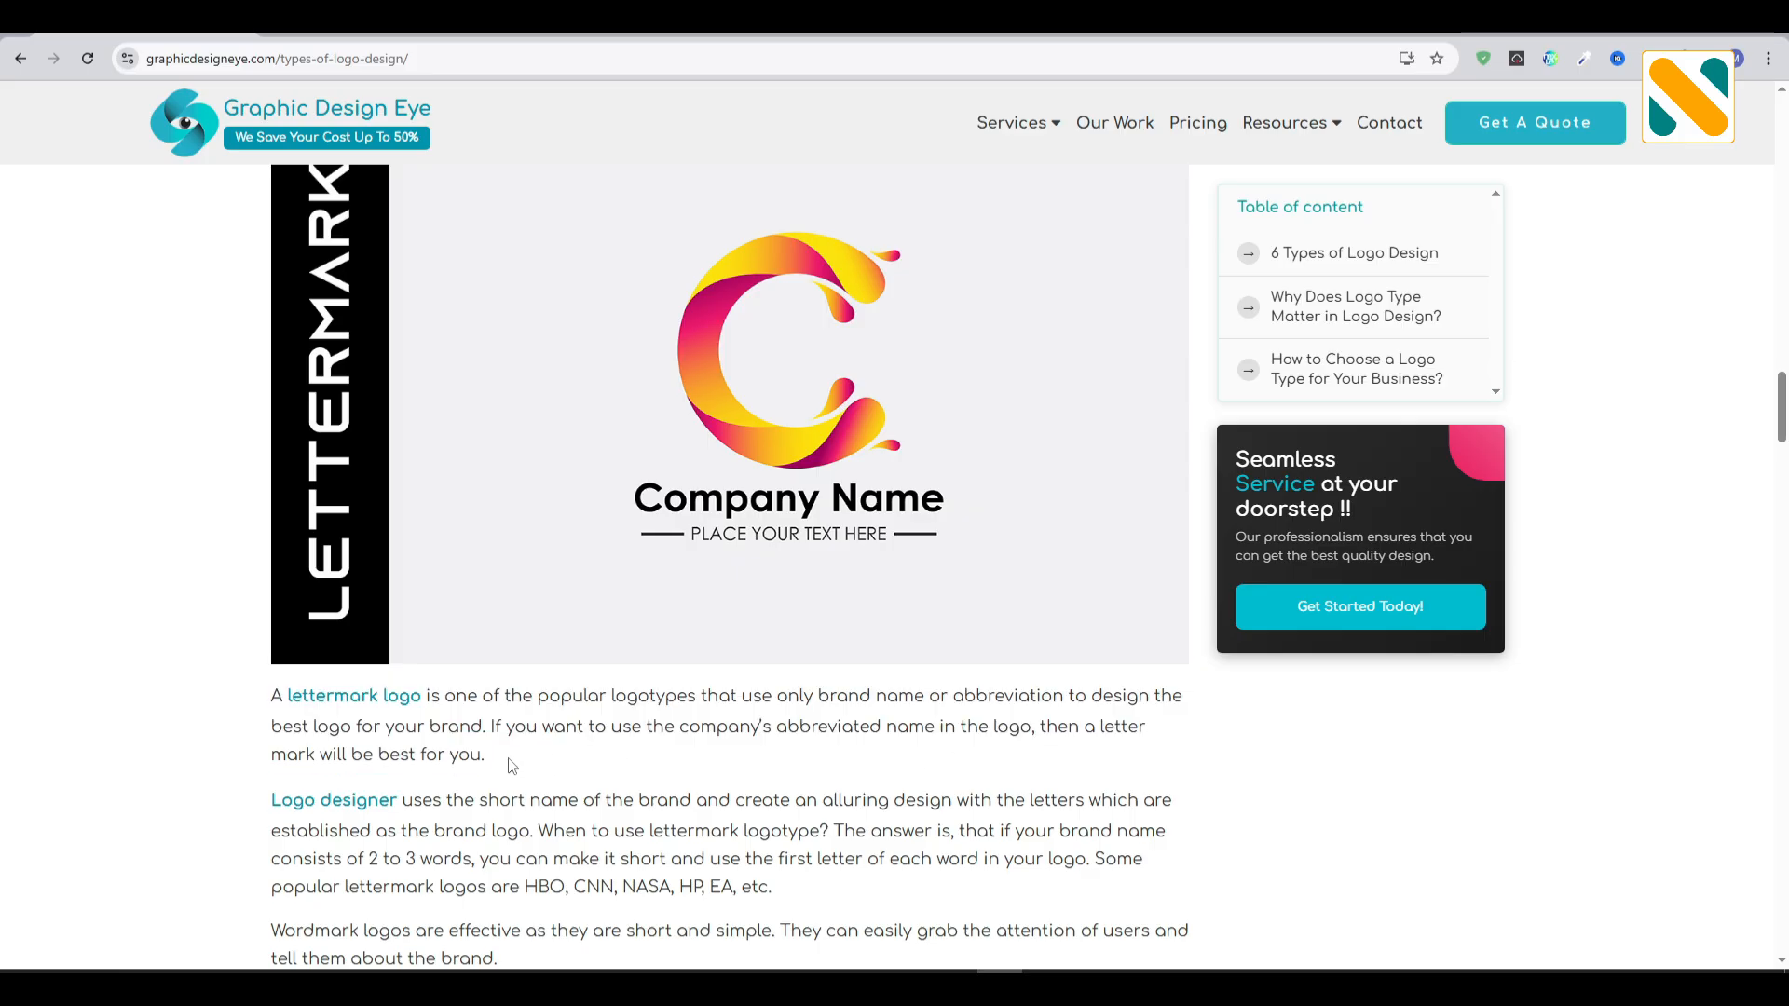
# Read the Wordmark and Combination sections of the article, highlighting their headings and opening descriptions
pyautogui.scroll(-8, 511, 766)
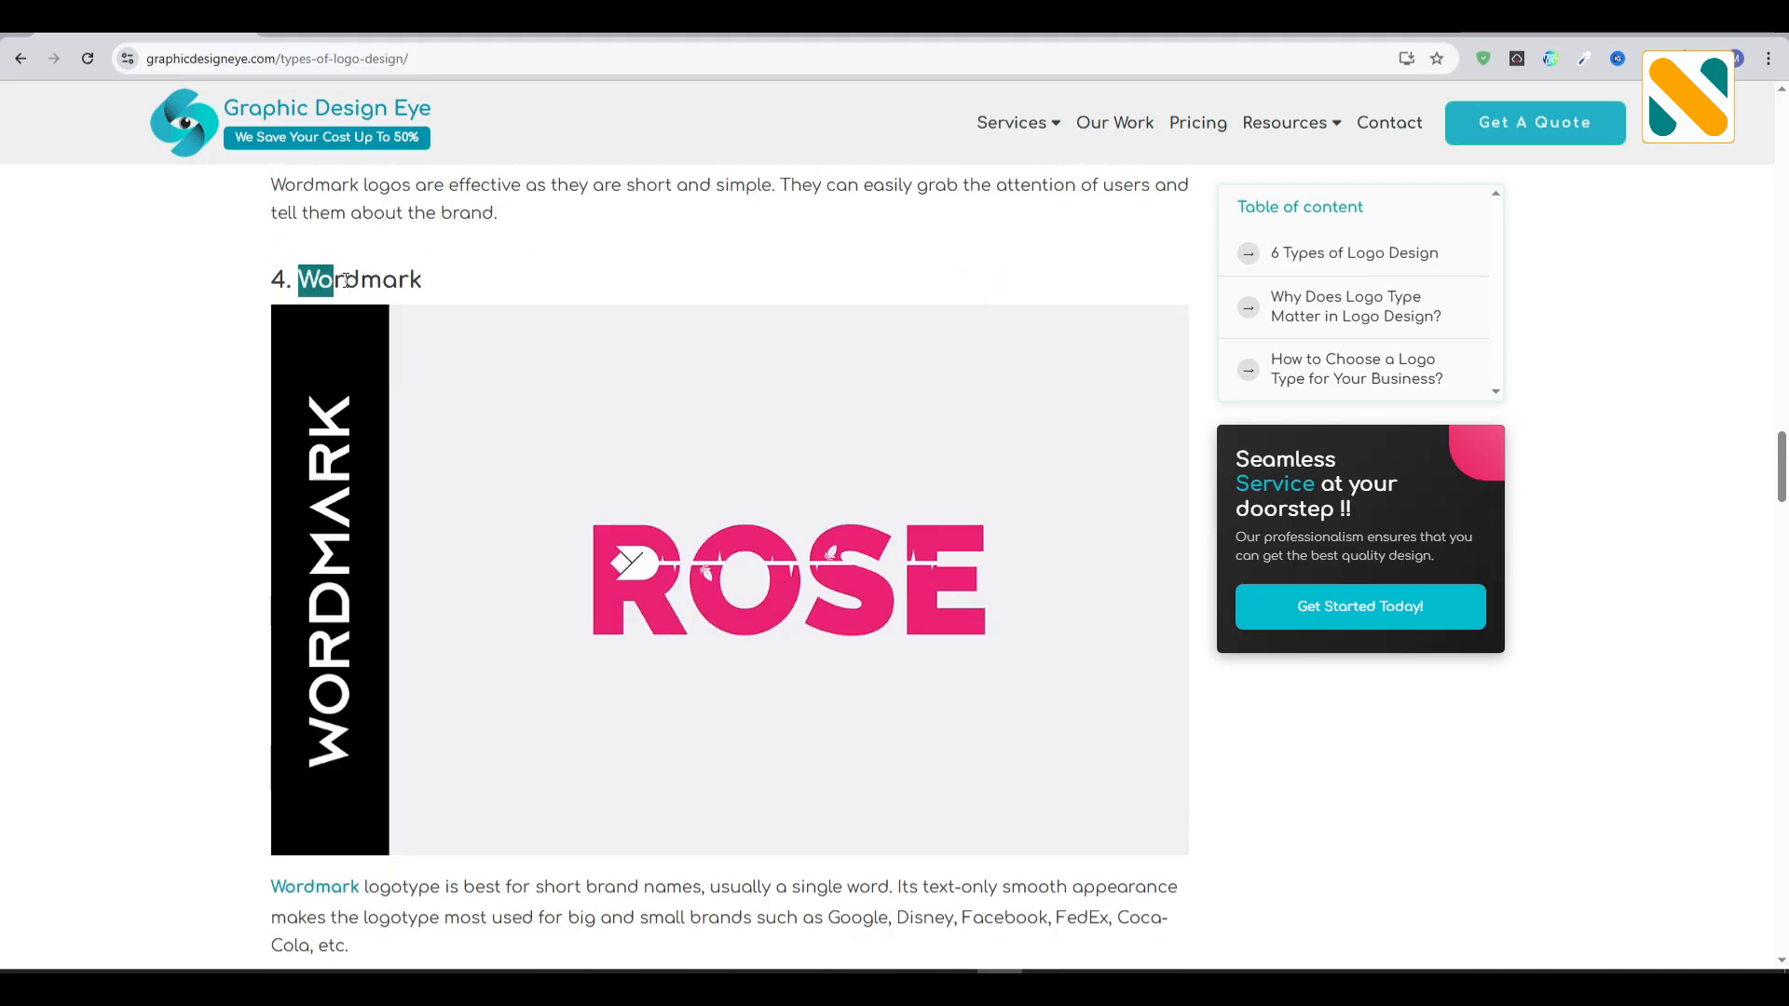
pyautogui.scroll(-2, 404, 411)
pyautogui.moveTo(270, 706); pyautogui.dragTo(770, 761)
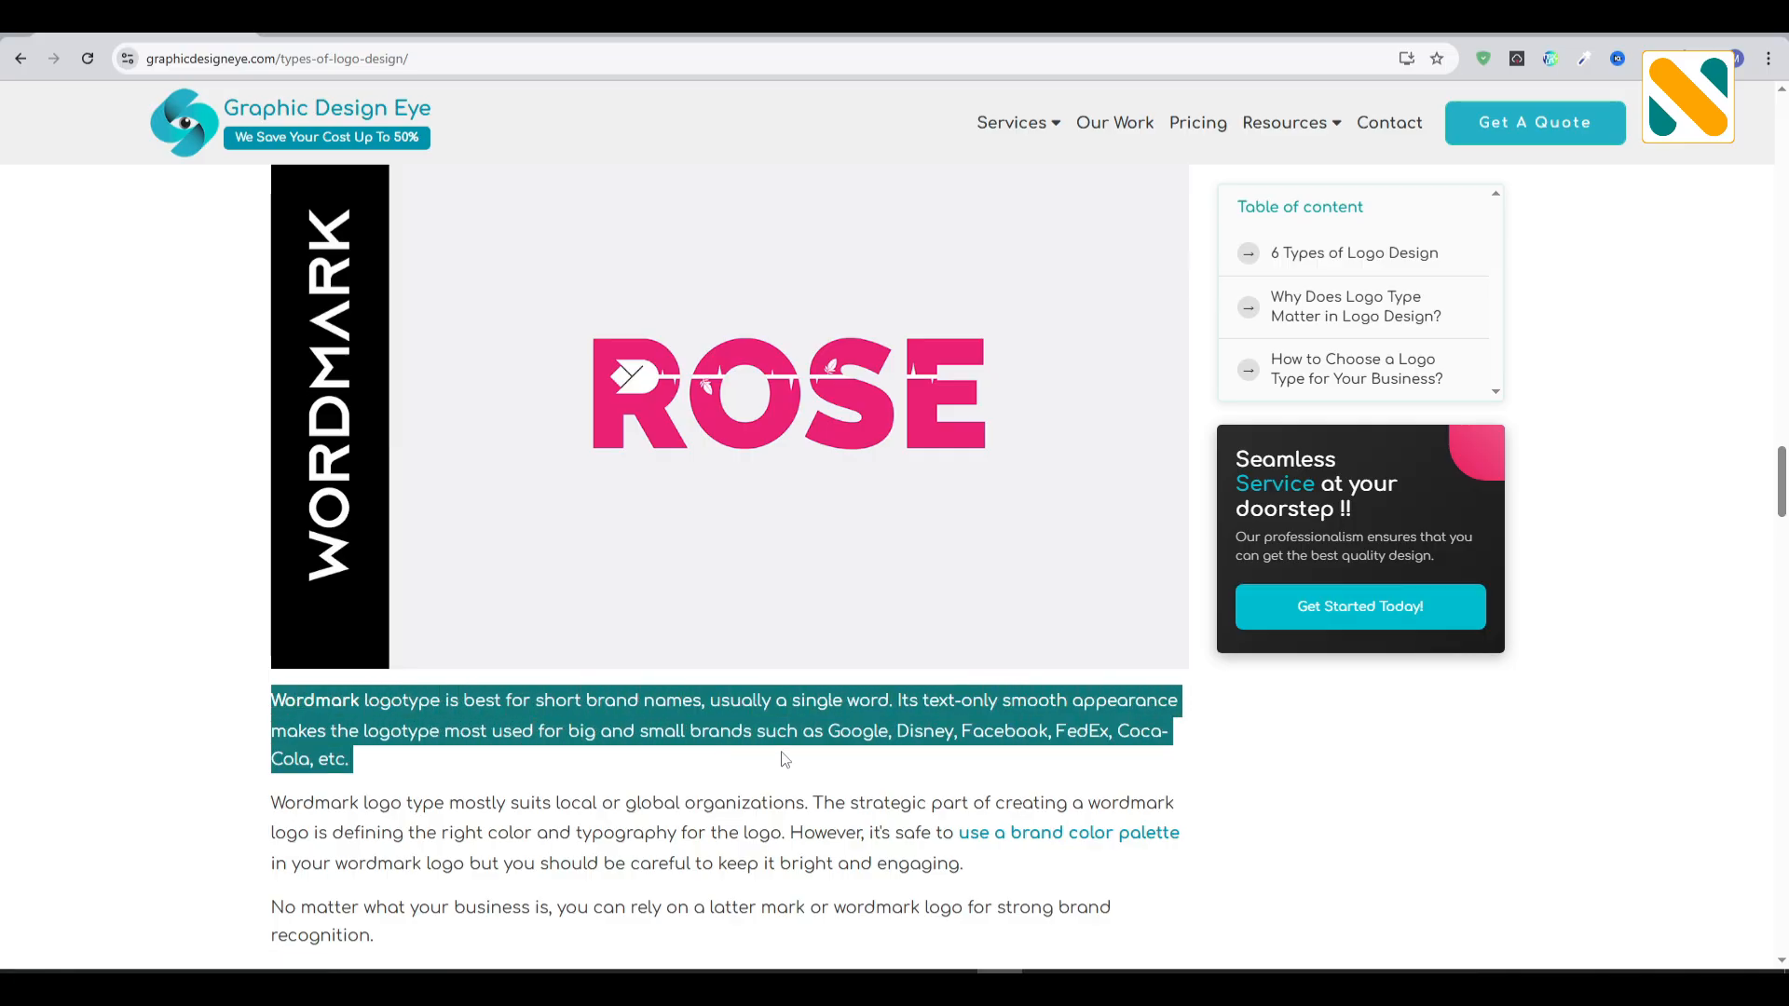
pyautogui.scroll(-8, 759, 543)
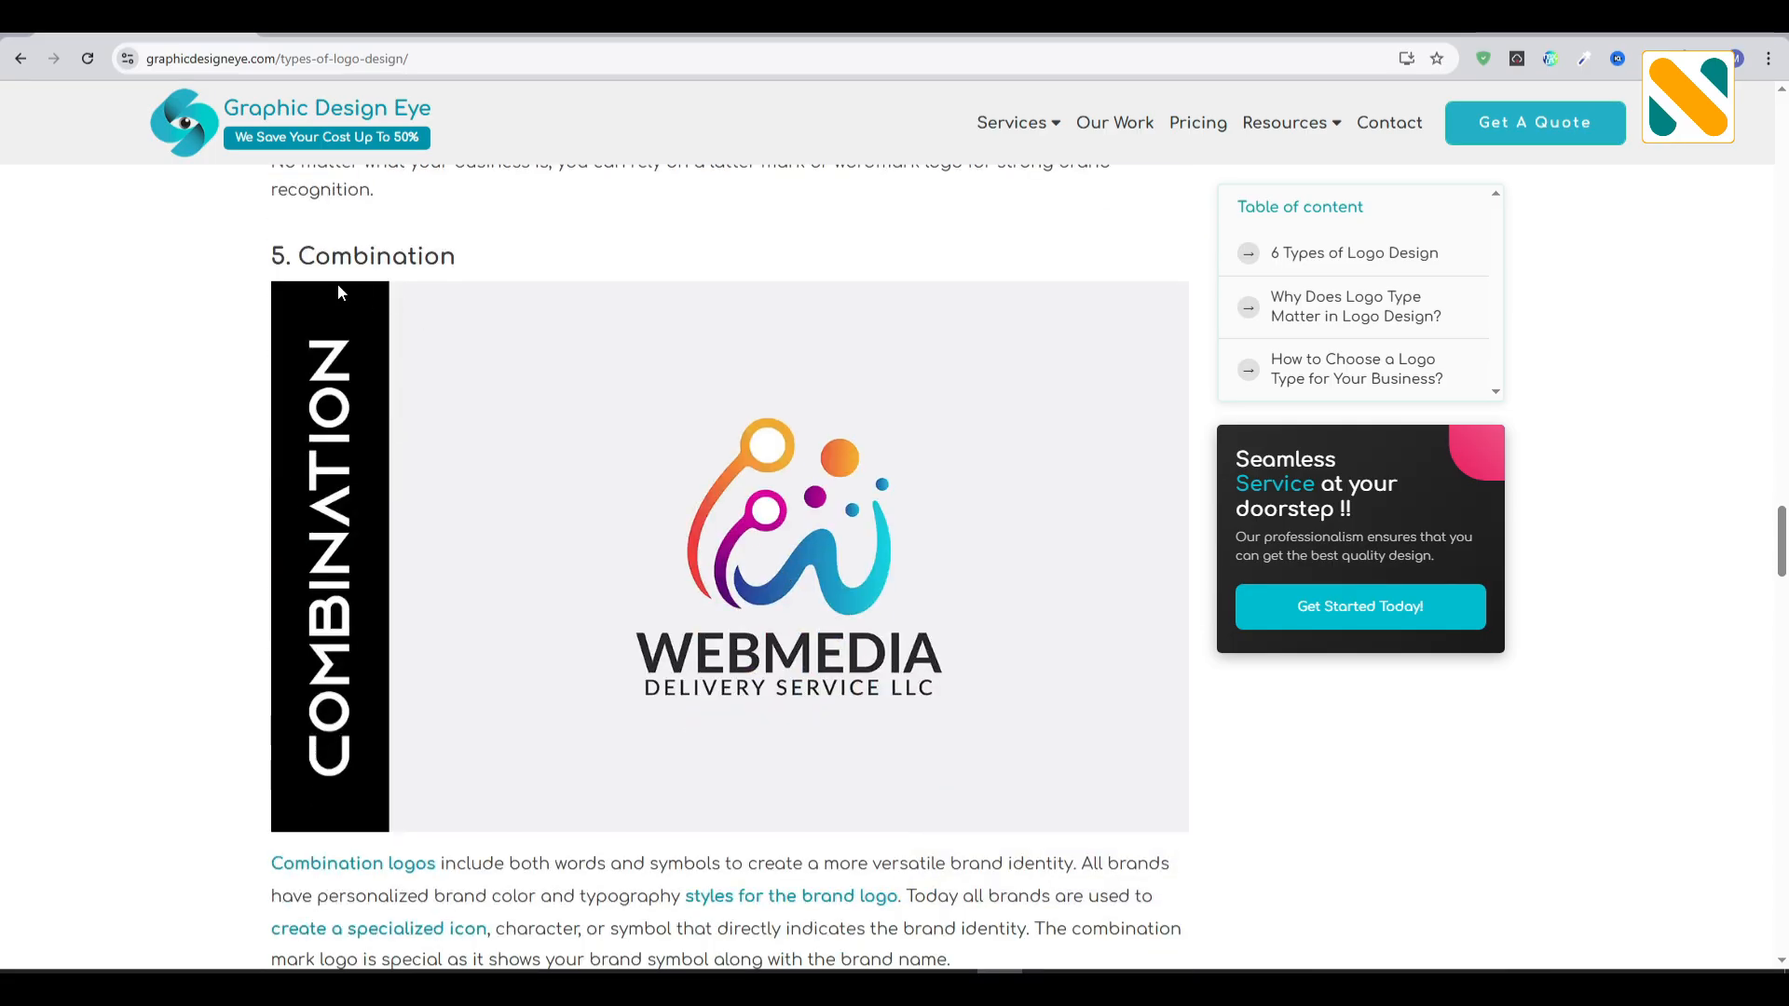
pyautogui.moveTo(291, 253); pyautogui.dragTo(479, 248)
pyautogui.click(519, 351)
pyautogui.scroll(-3, 519, 373)
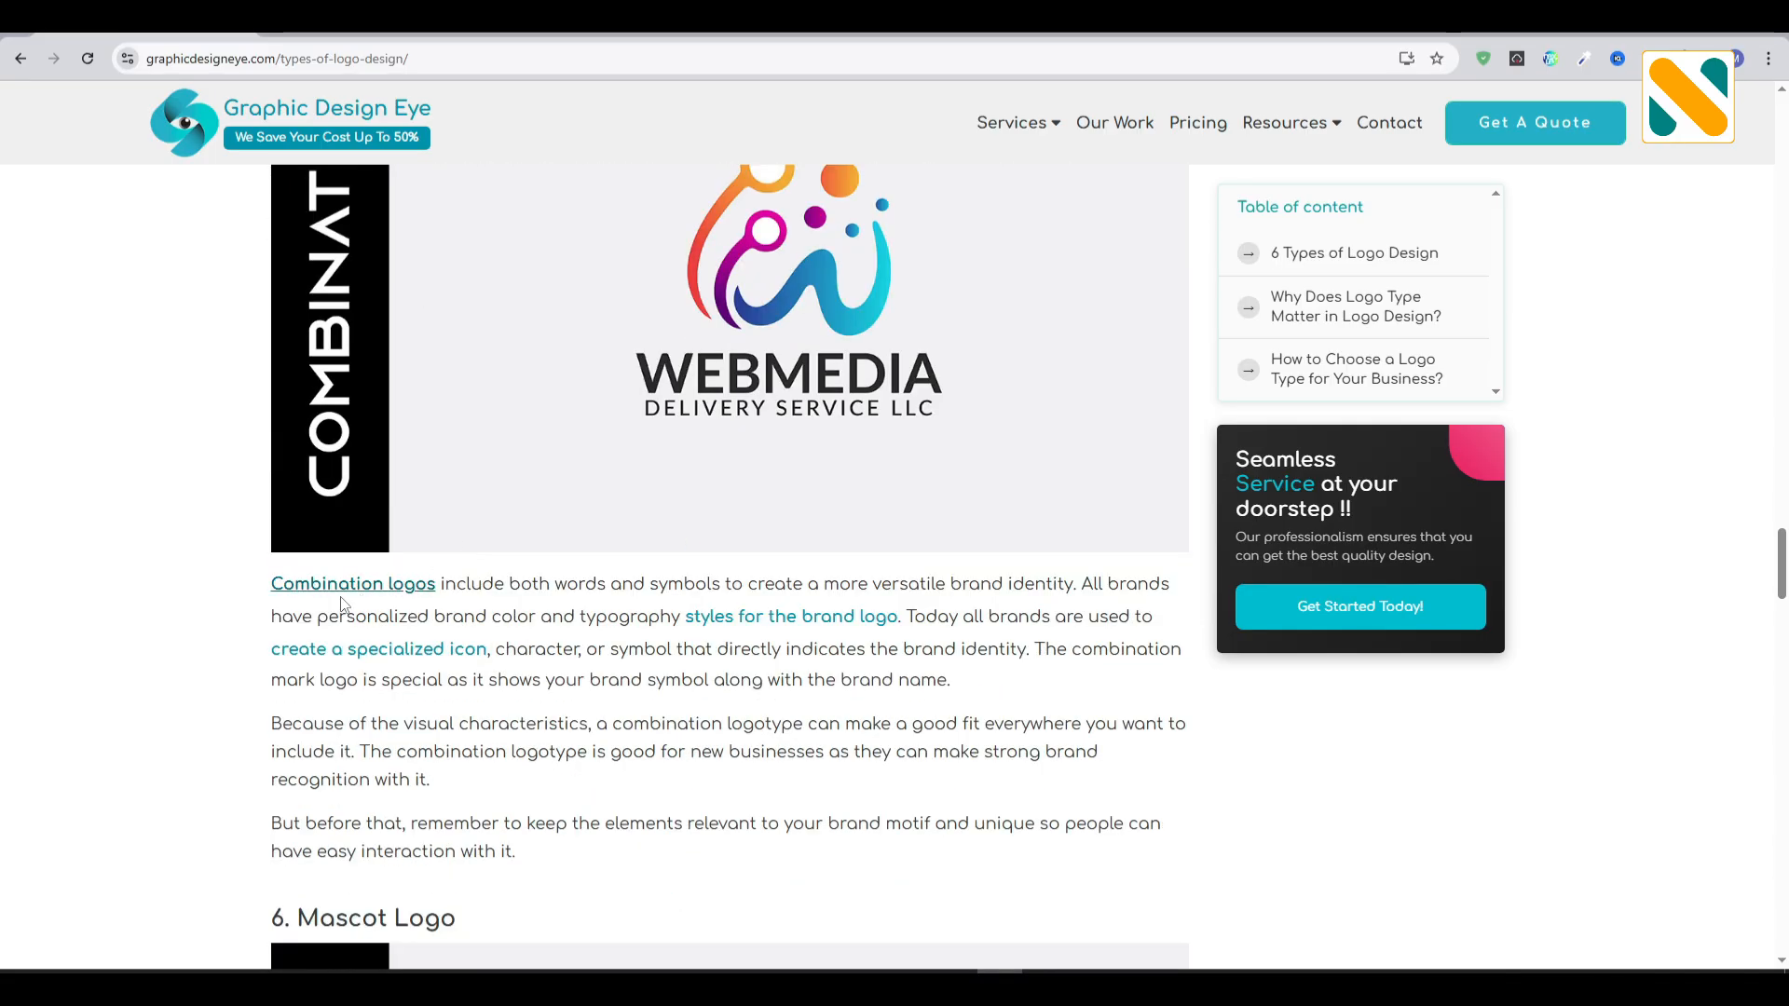
pyautogui.moveTo(263, 591); pyautogui.dragTo(908, 637)
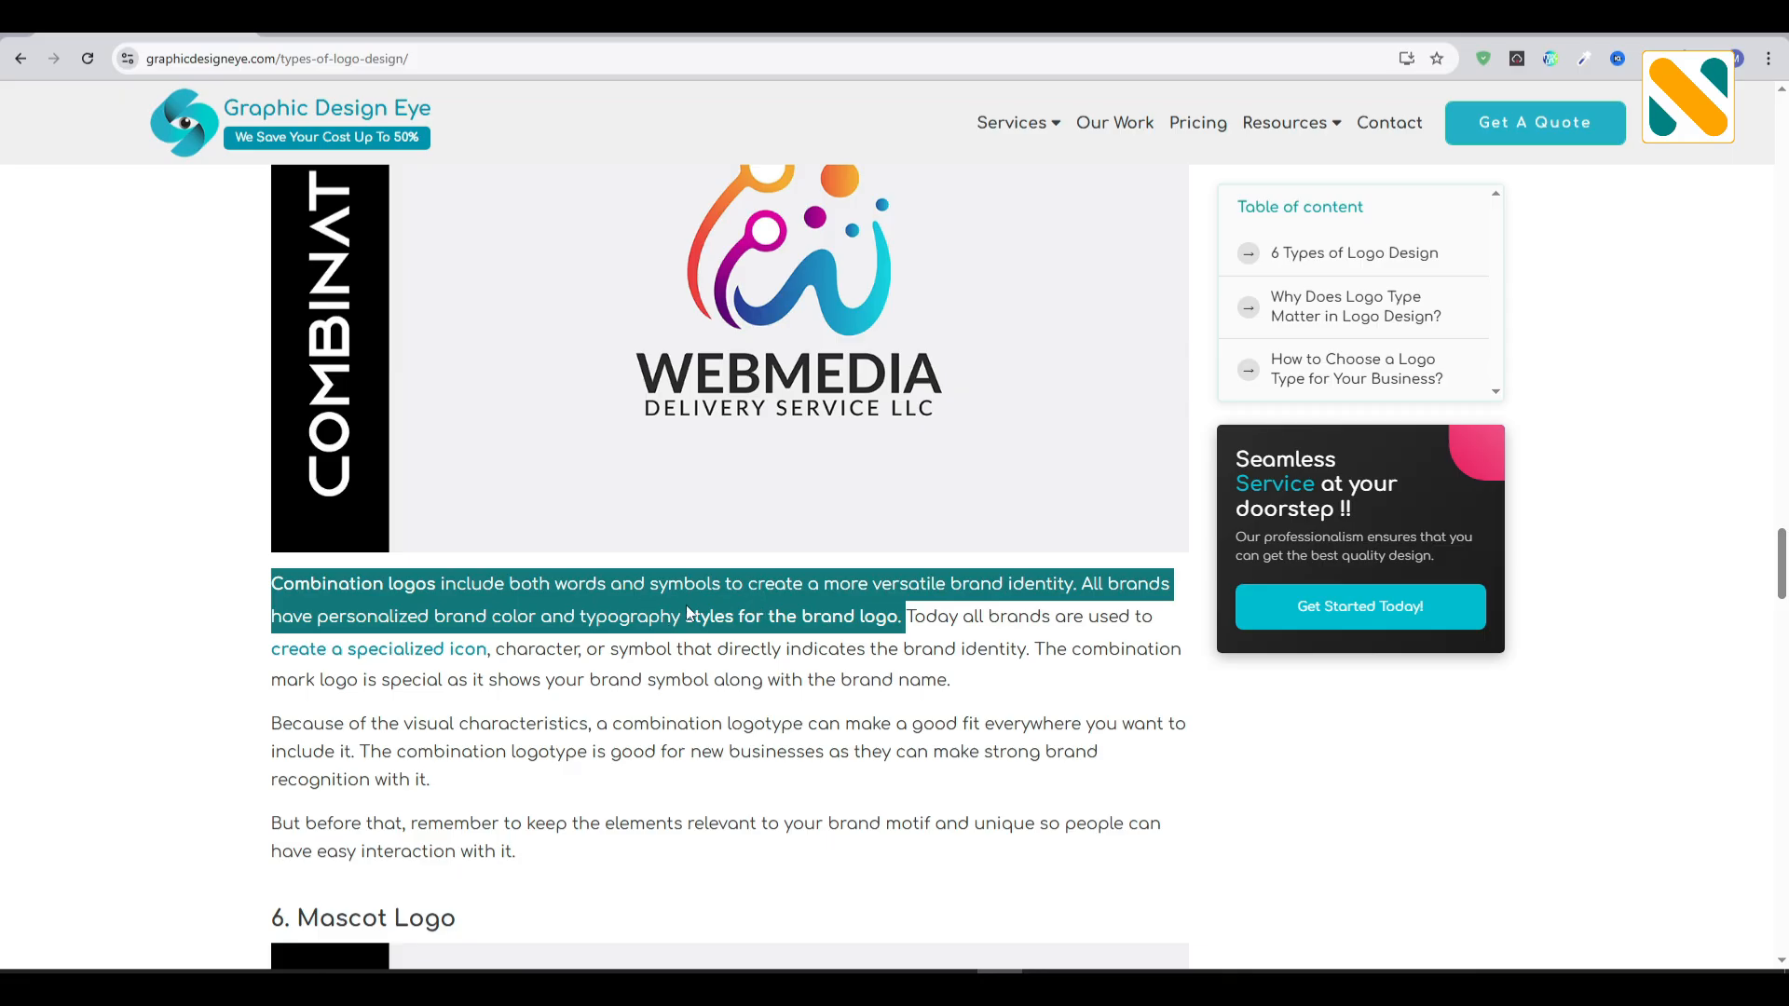
# Read the Mascot Logo section of the article, highlighting its heading and first two sentences
pyautogui.scroll(-7, 703, 587)
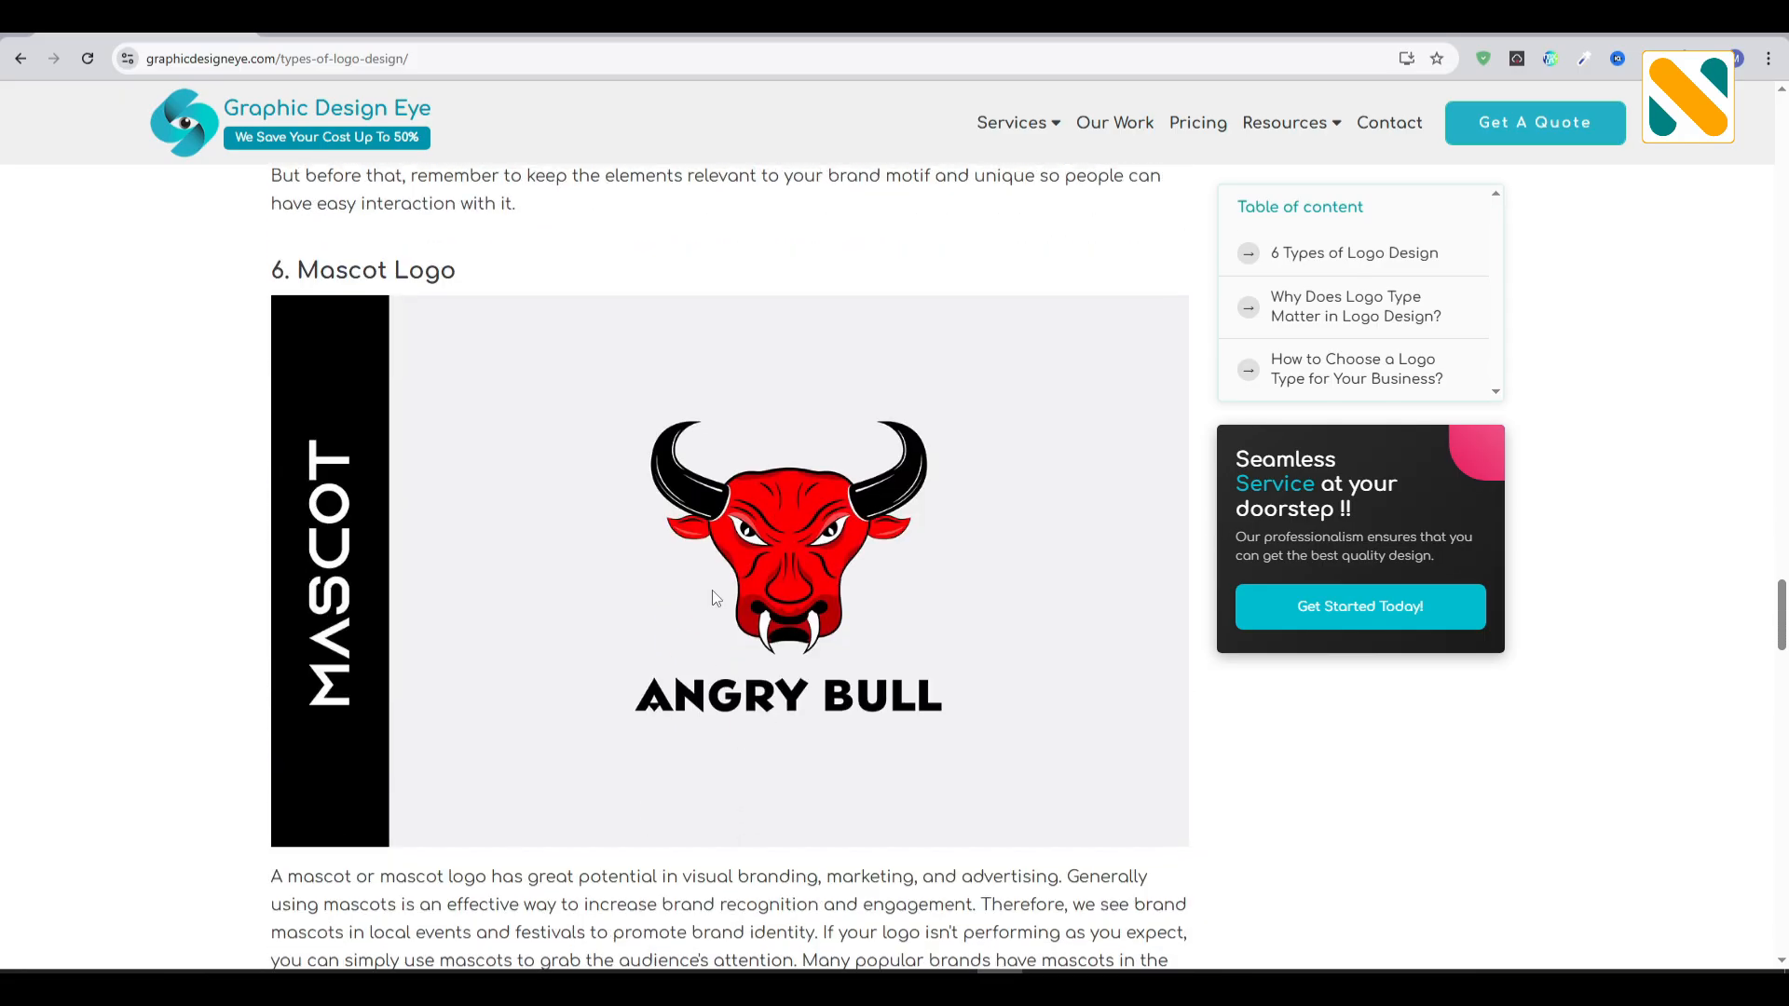
pyautogui.moveTo(298, 269); pyautogui.dragTo(499, 270)
pyautogui.click(498, 270)
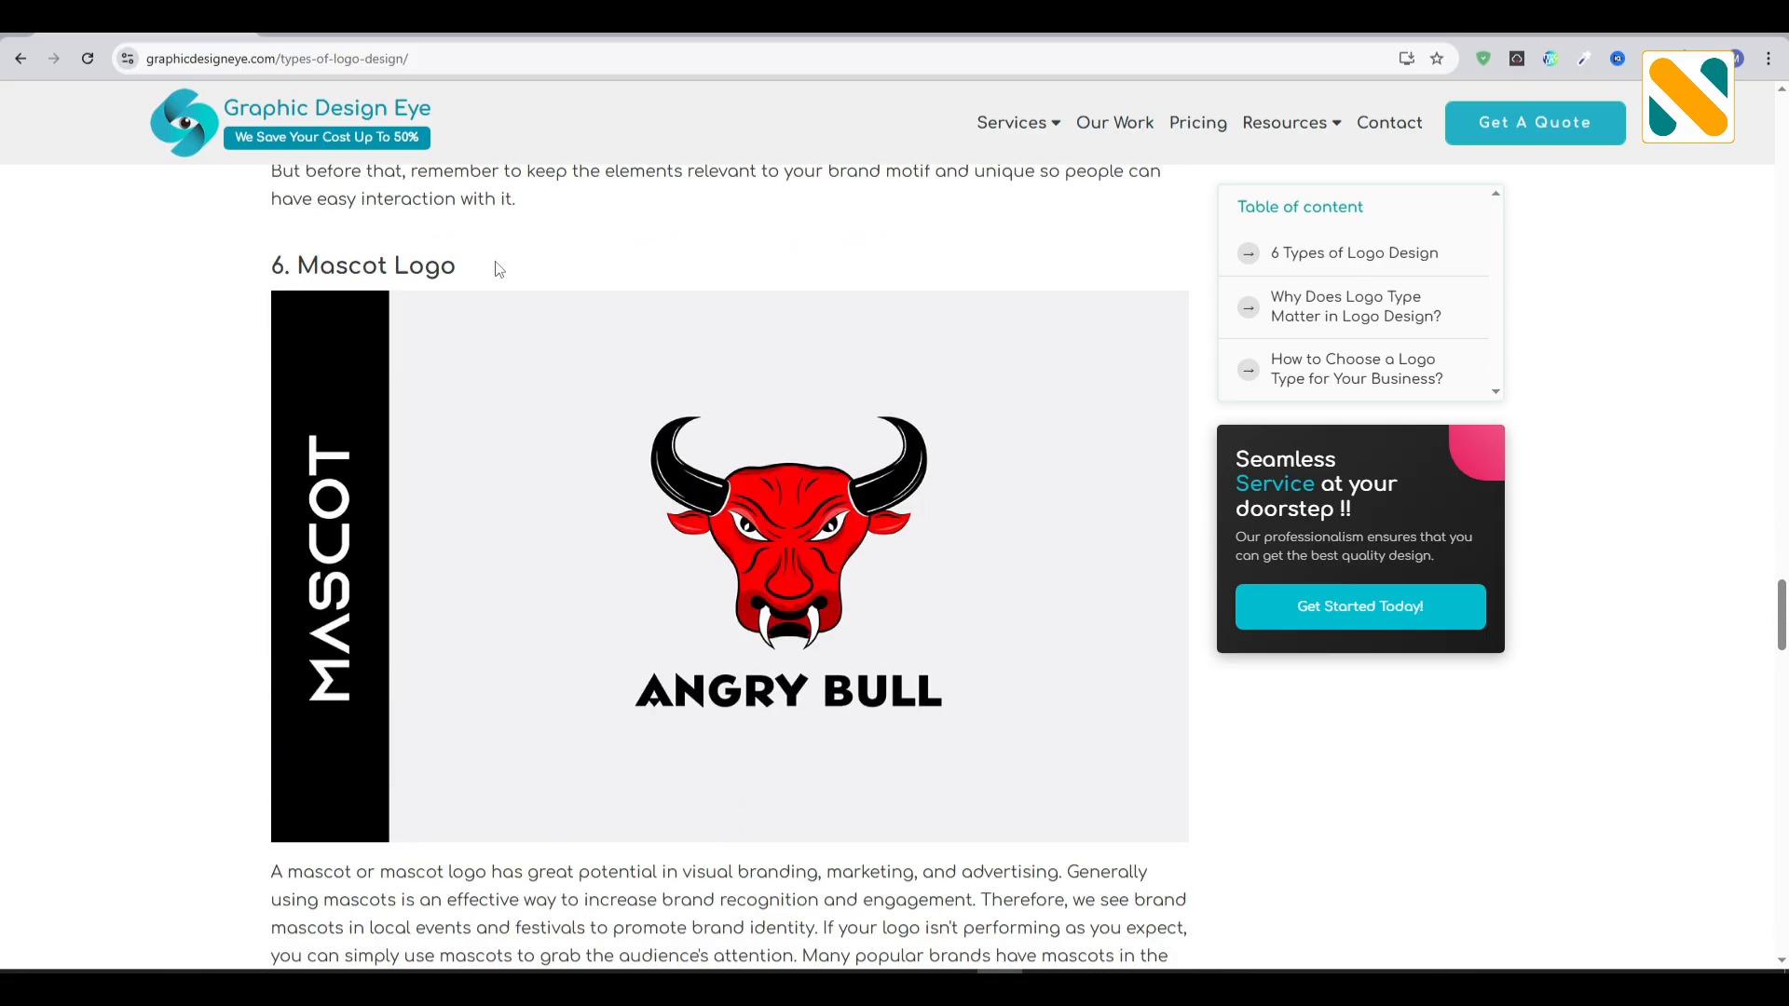
pyautogui.scroll(-2, 365, 615)
pyautogui.moveTo(269, 687); pyautogui.dragTo(987, 713)
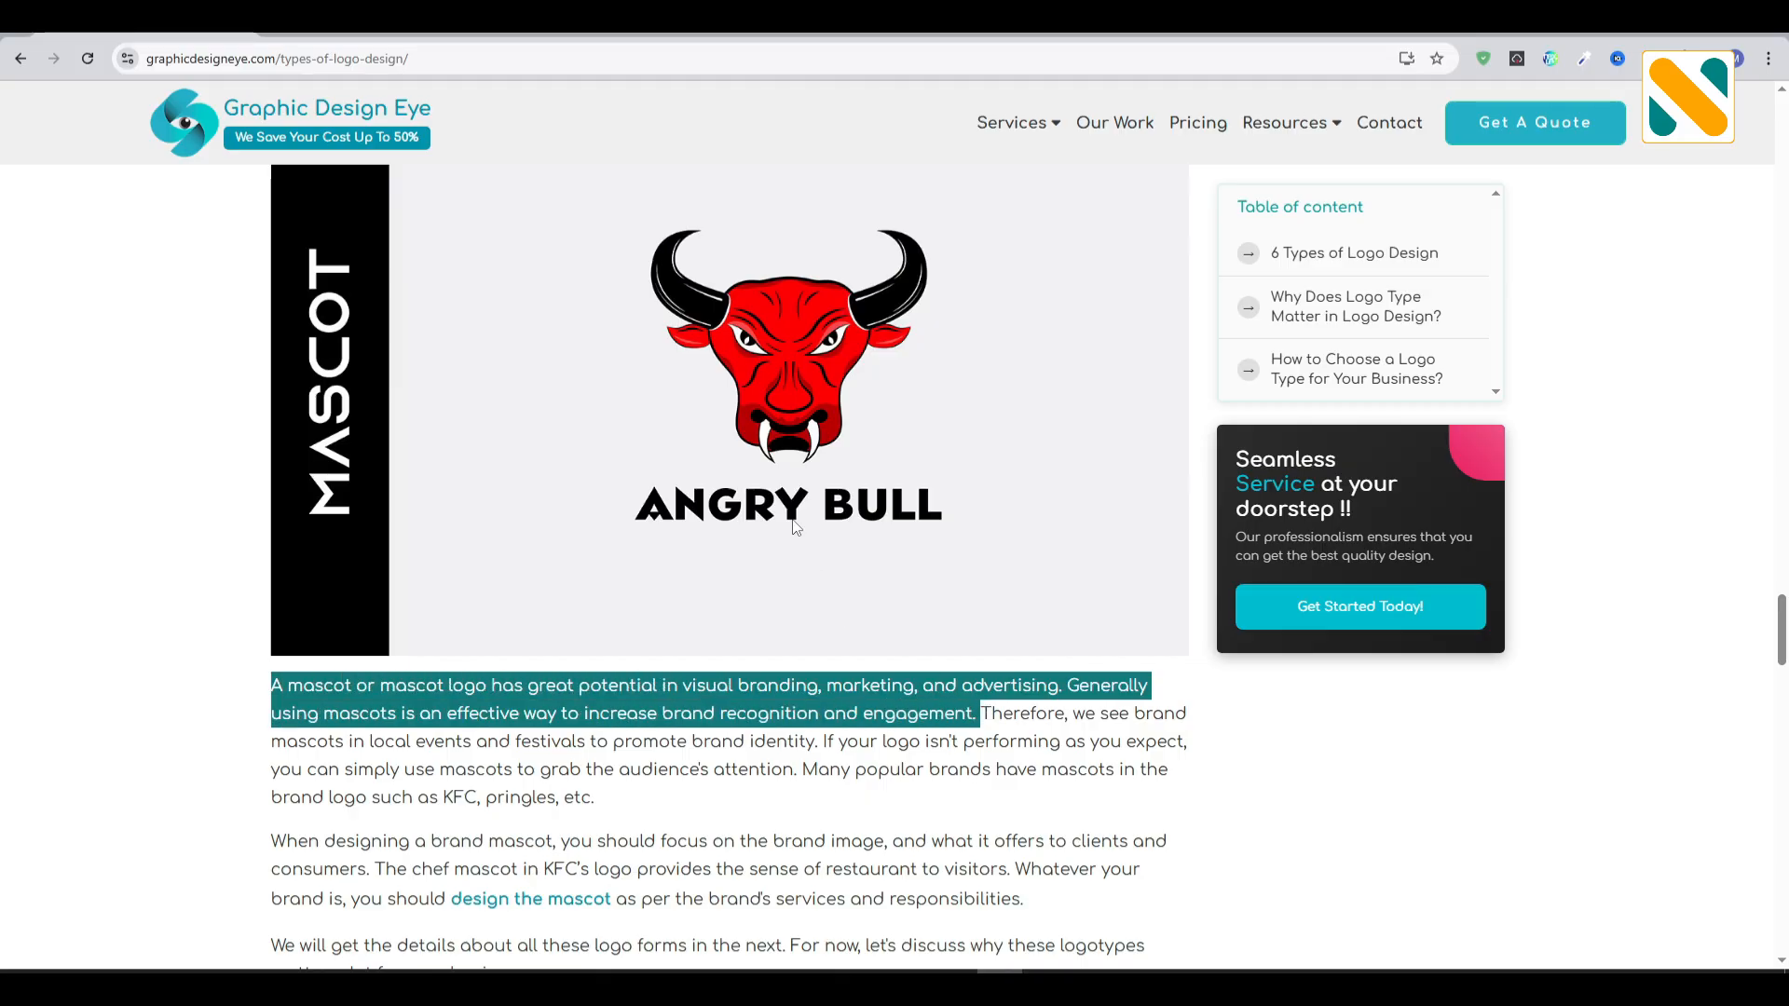
pyautogui.scroll(1, 796, 527)
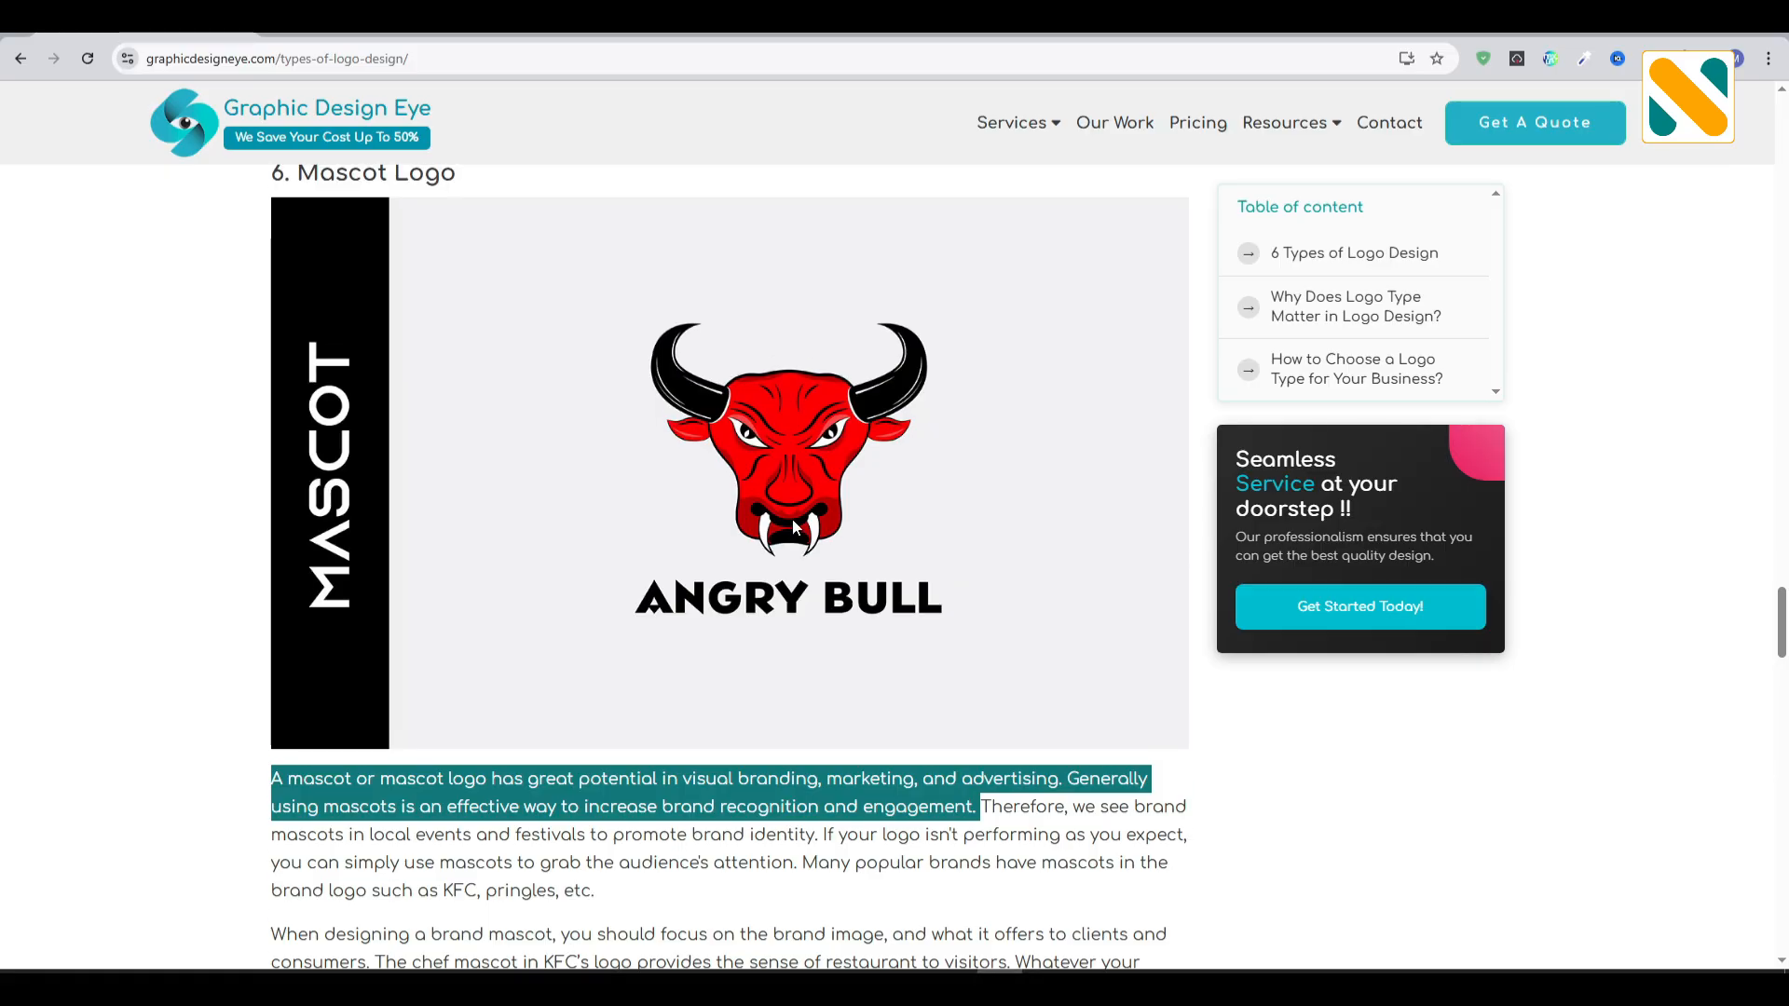
pyautogui.scroll(-1, 797, 527)
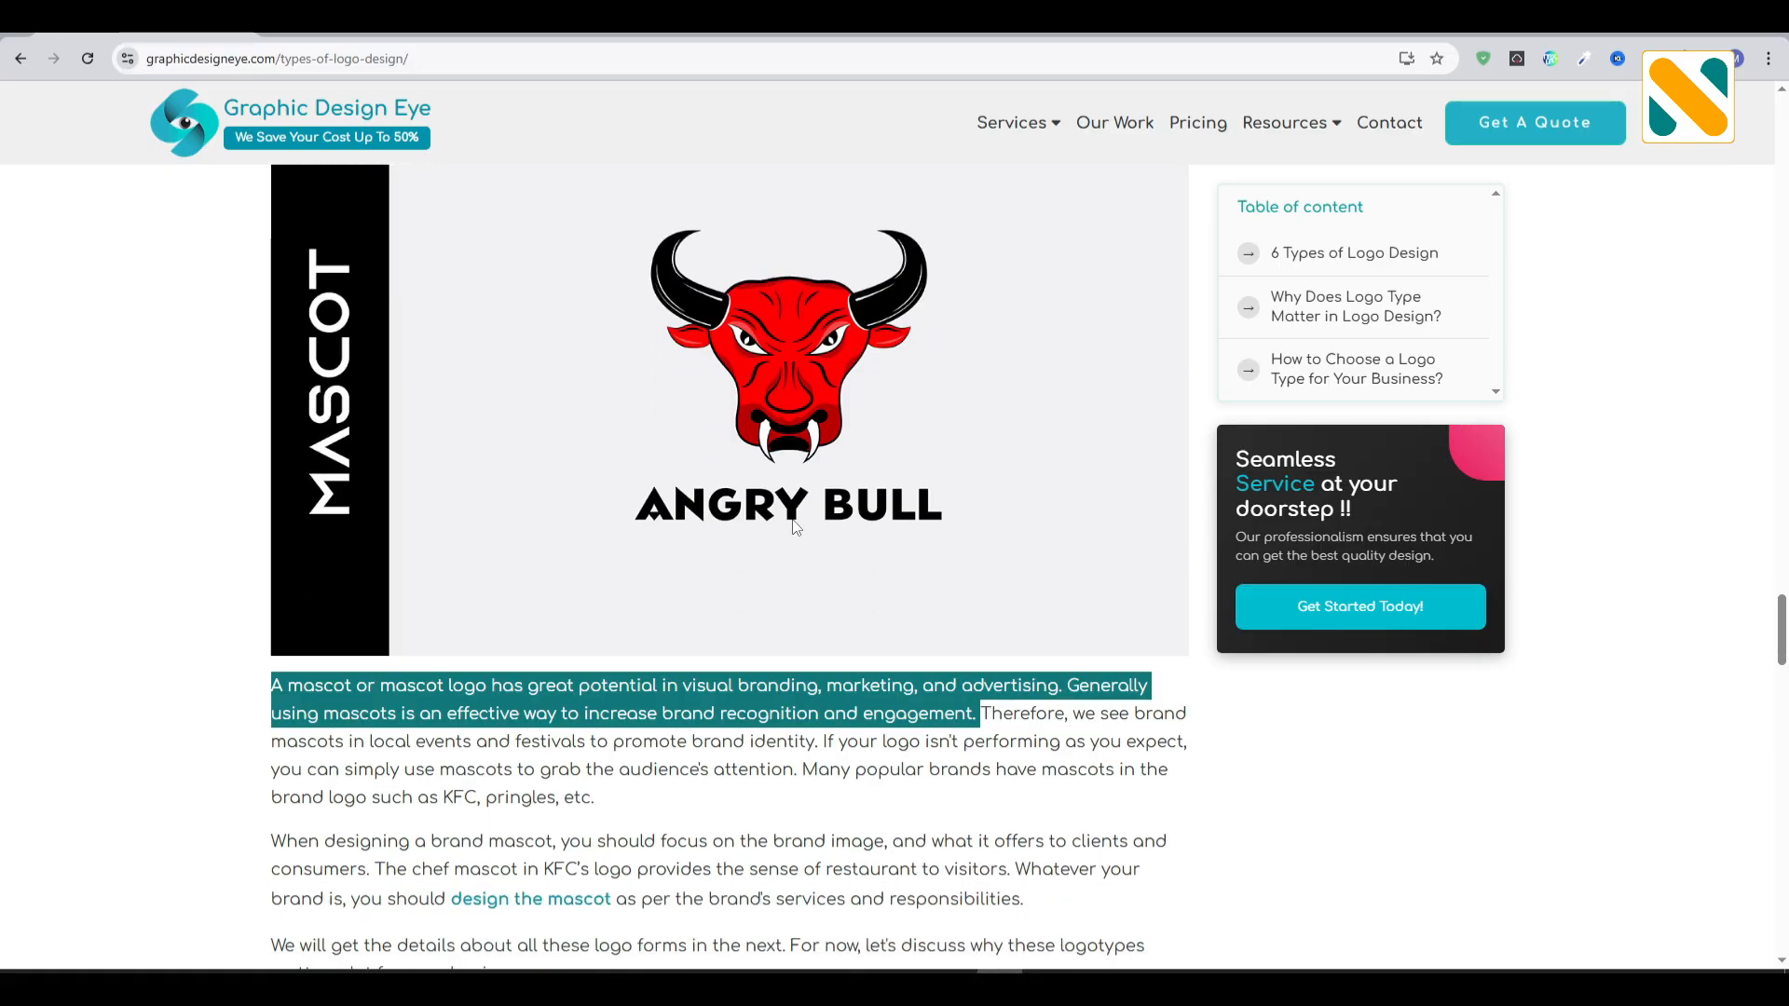
# Return to the Abstract Logo section near the start of the article and review its heading and example
pyautogui.click(149, 577)
pyautogui.scroll(20, 149, 578)
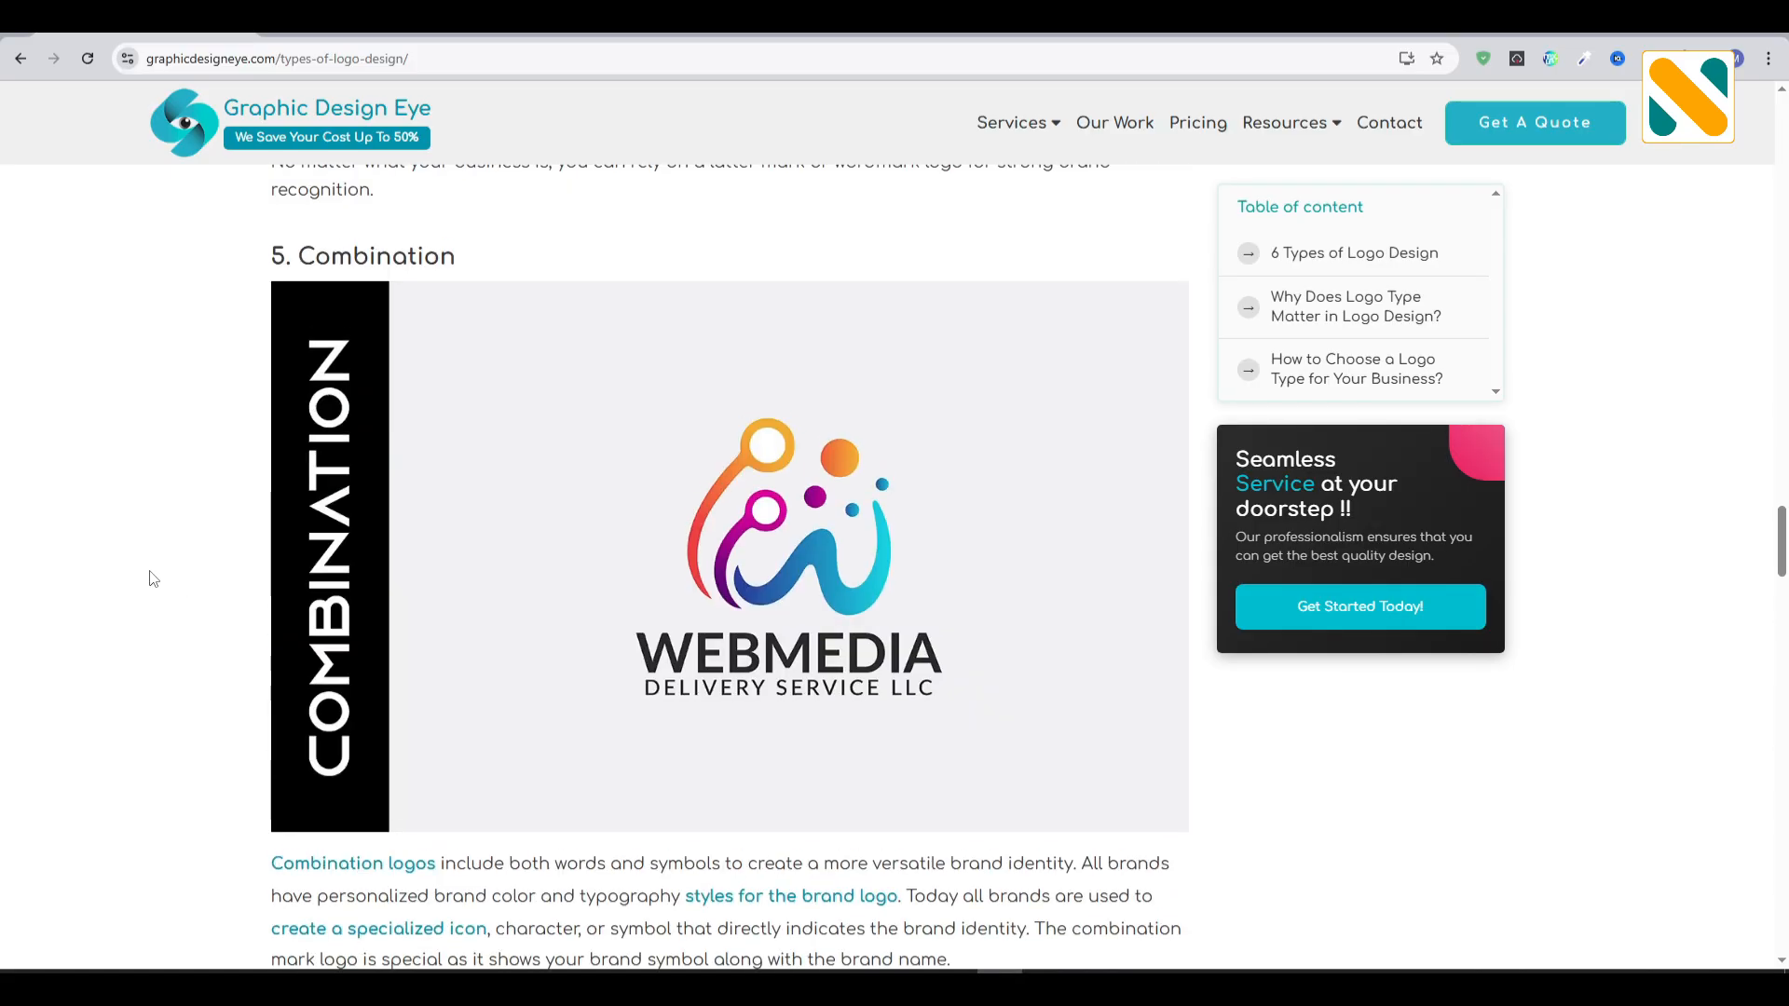
pyautogui.scroll(20, 149, 579)
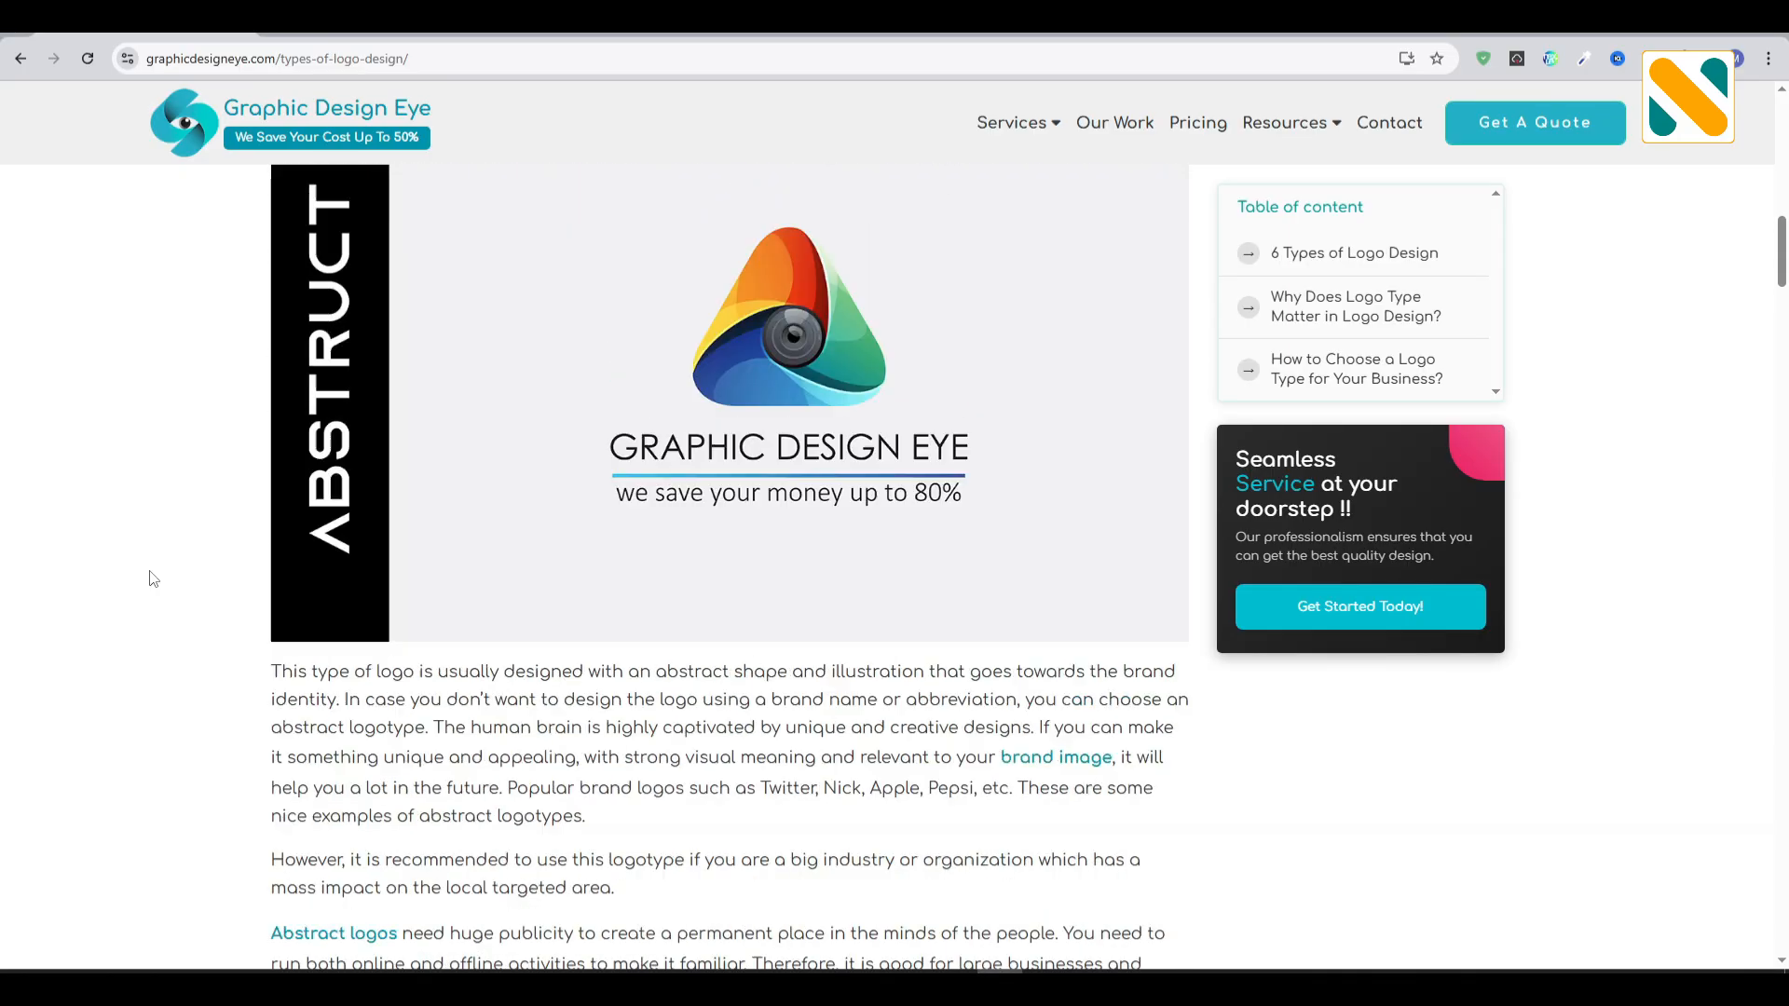
pyautogui.moveTo(296, 346); pyautogui.dragTo(543, 347)
pyautogui.click(543, 348)
pyautogui.scroll(-2, 492, 539)
# In ChatGPT, submit the request "Provide me an abstract logo design prompt for the tech tutorial channel, name "Create with Nill""
pyautogui.hotkey('ctrl', 't')
pyautogui.click(712, 95)
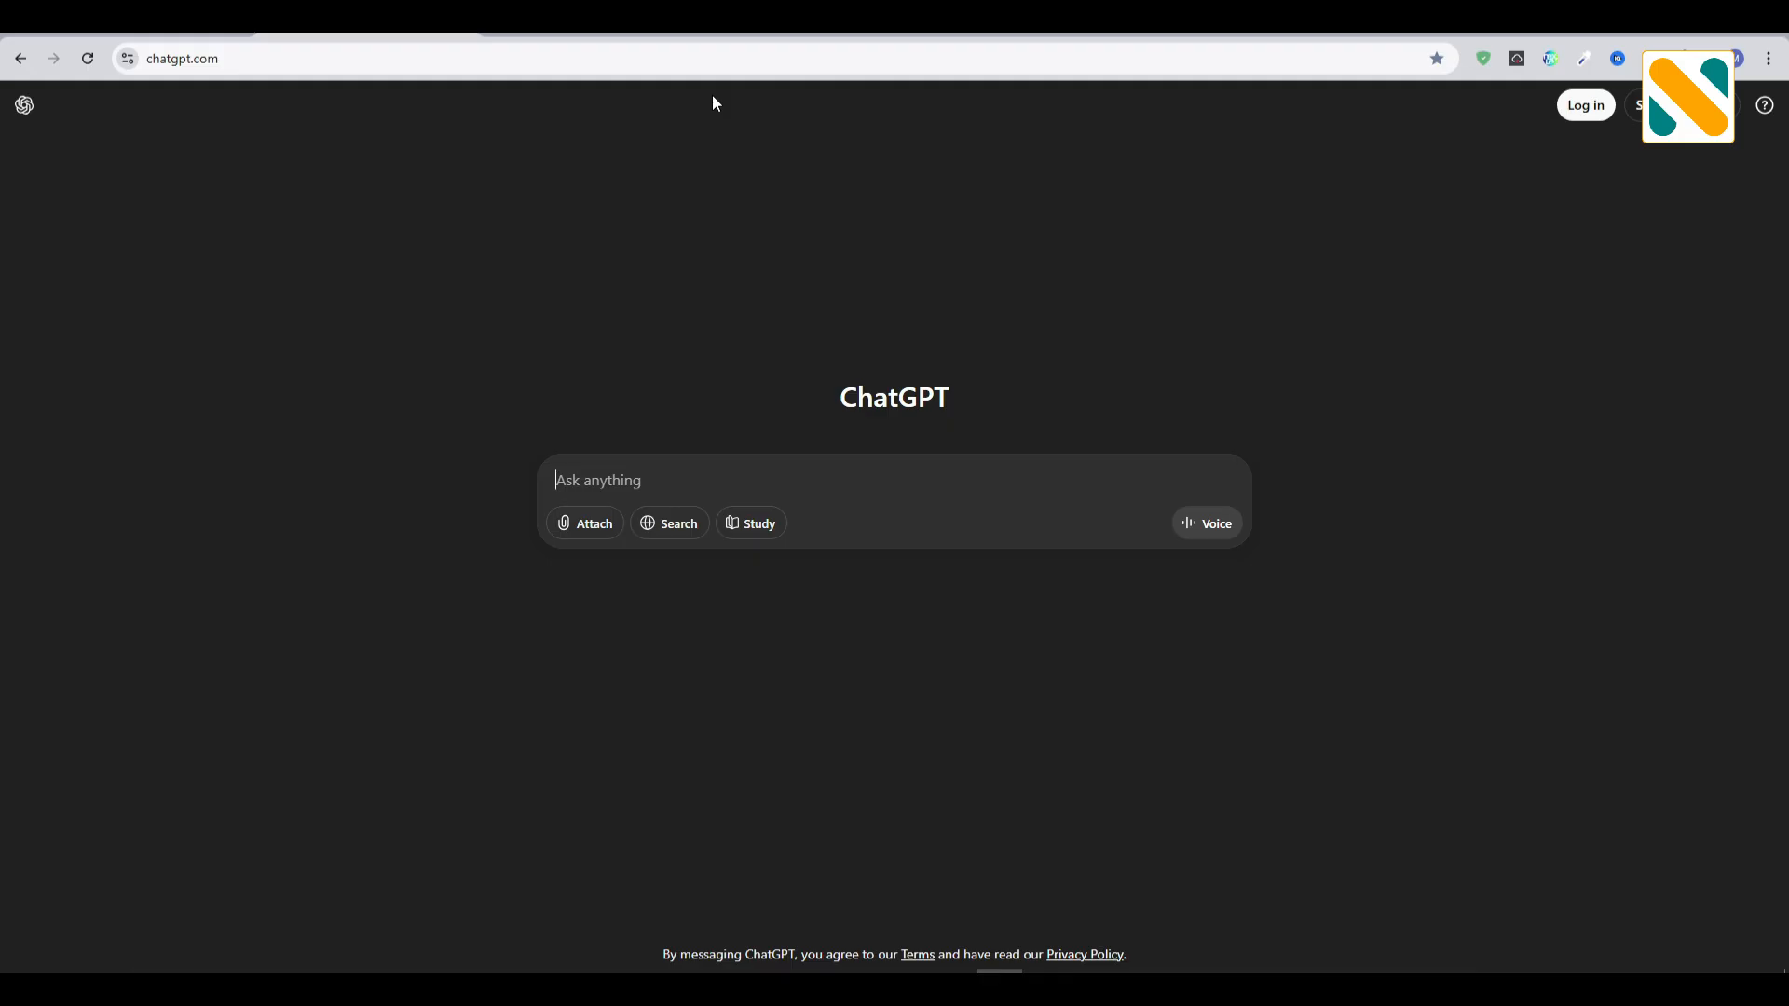
pyautogui.write('Provide me an abstract logo design prompt for the tech tutorial channel, name "Create with Nill"')
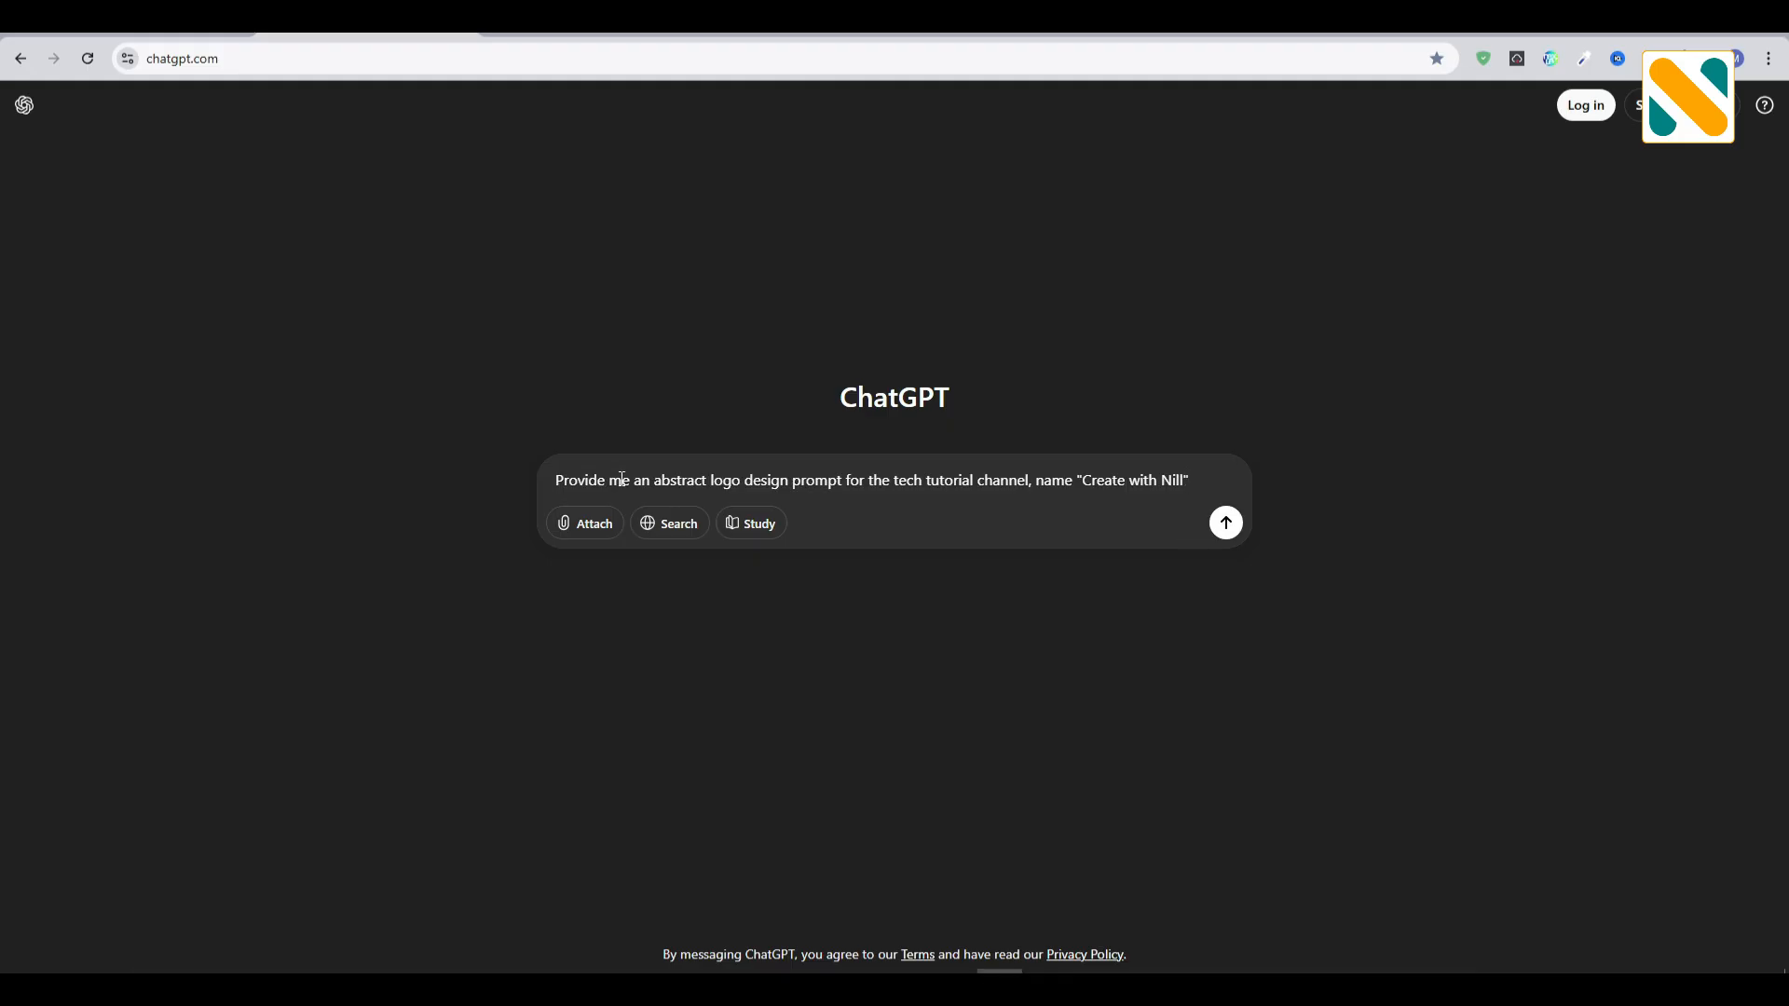
pyautogui.moveTo(660, 477); pyautogui.dragTo(702, 480)
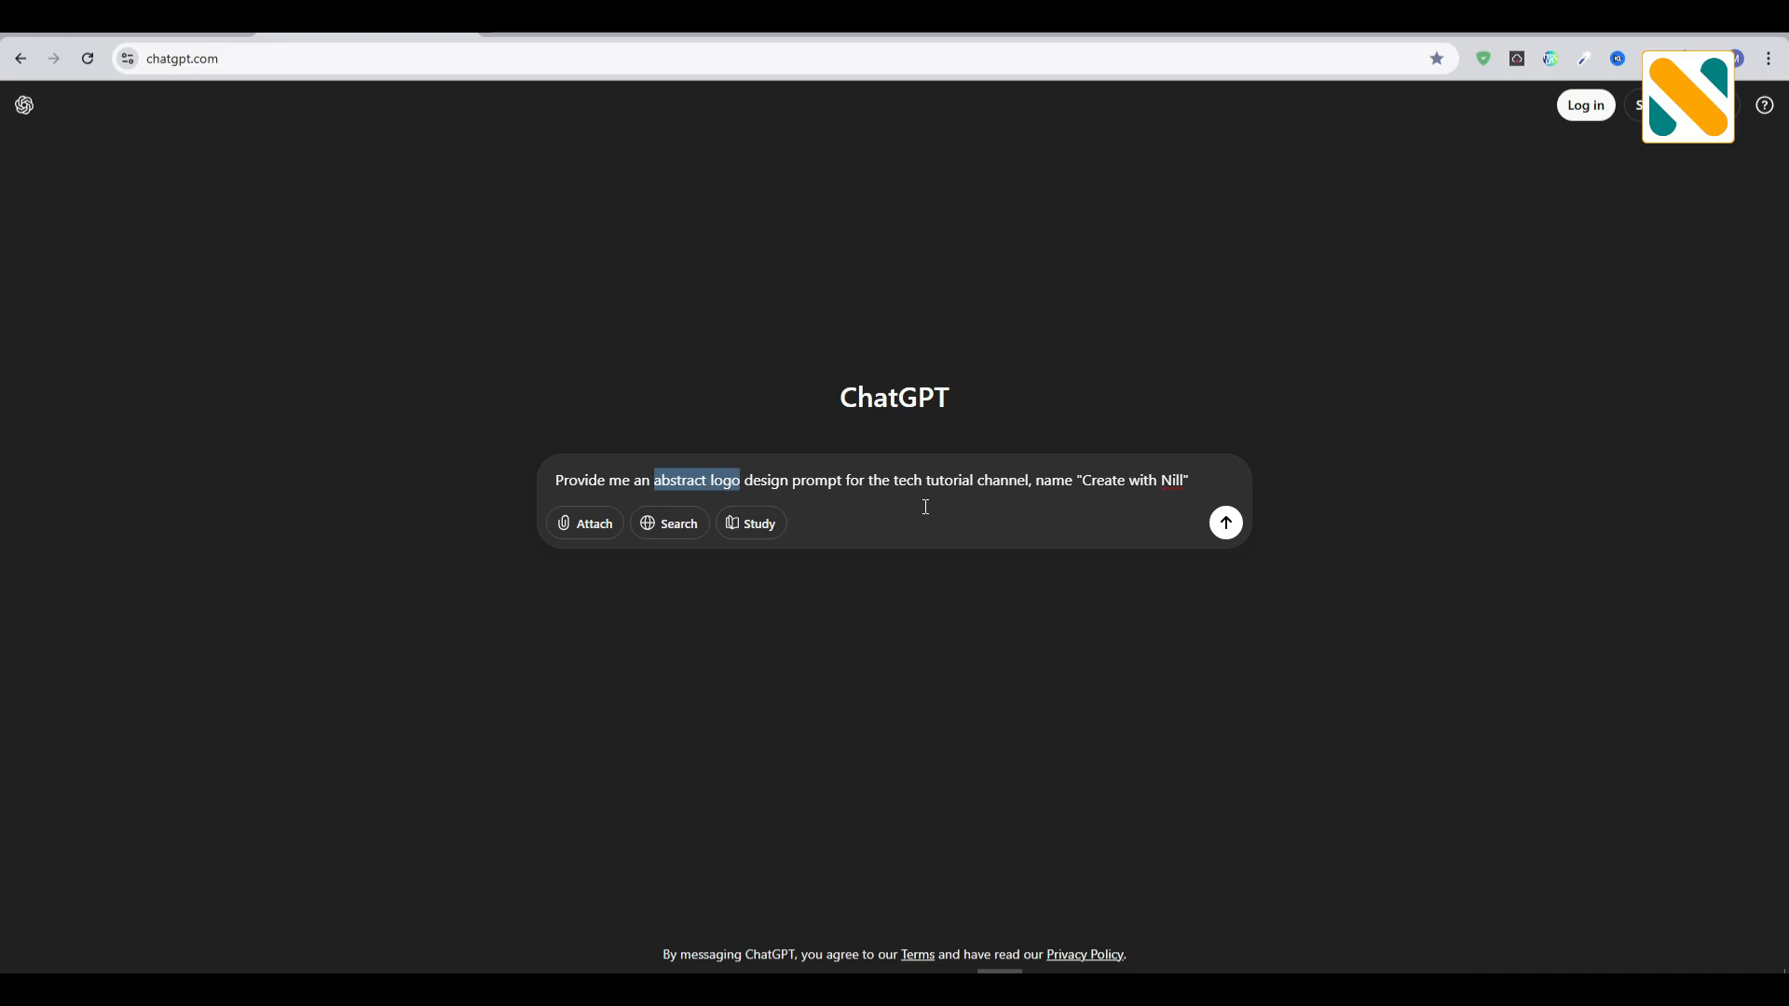
pyautogui.moveTo(894, 478); pyautogui.dragTo(1210, 482)
pyautogui.click(1222, 521)
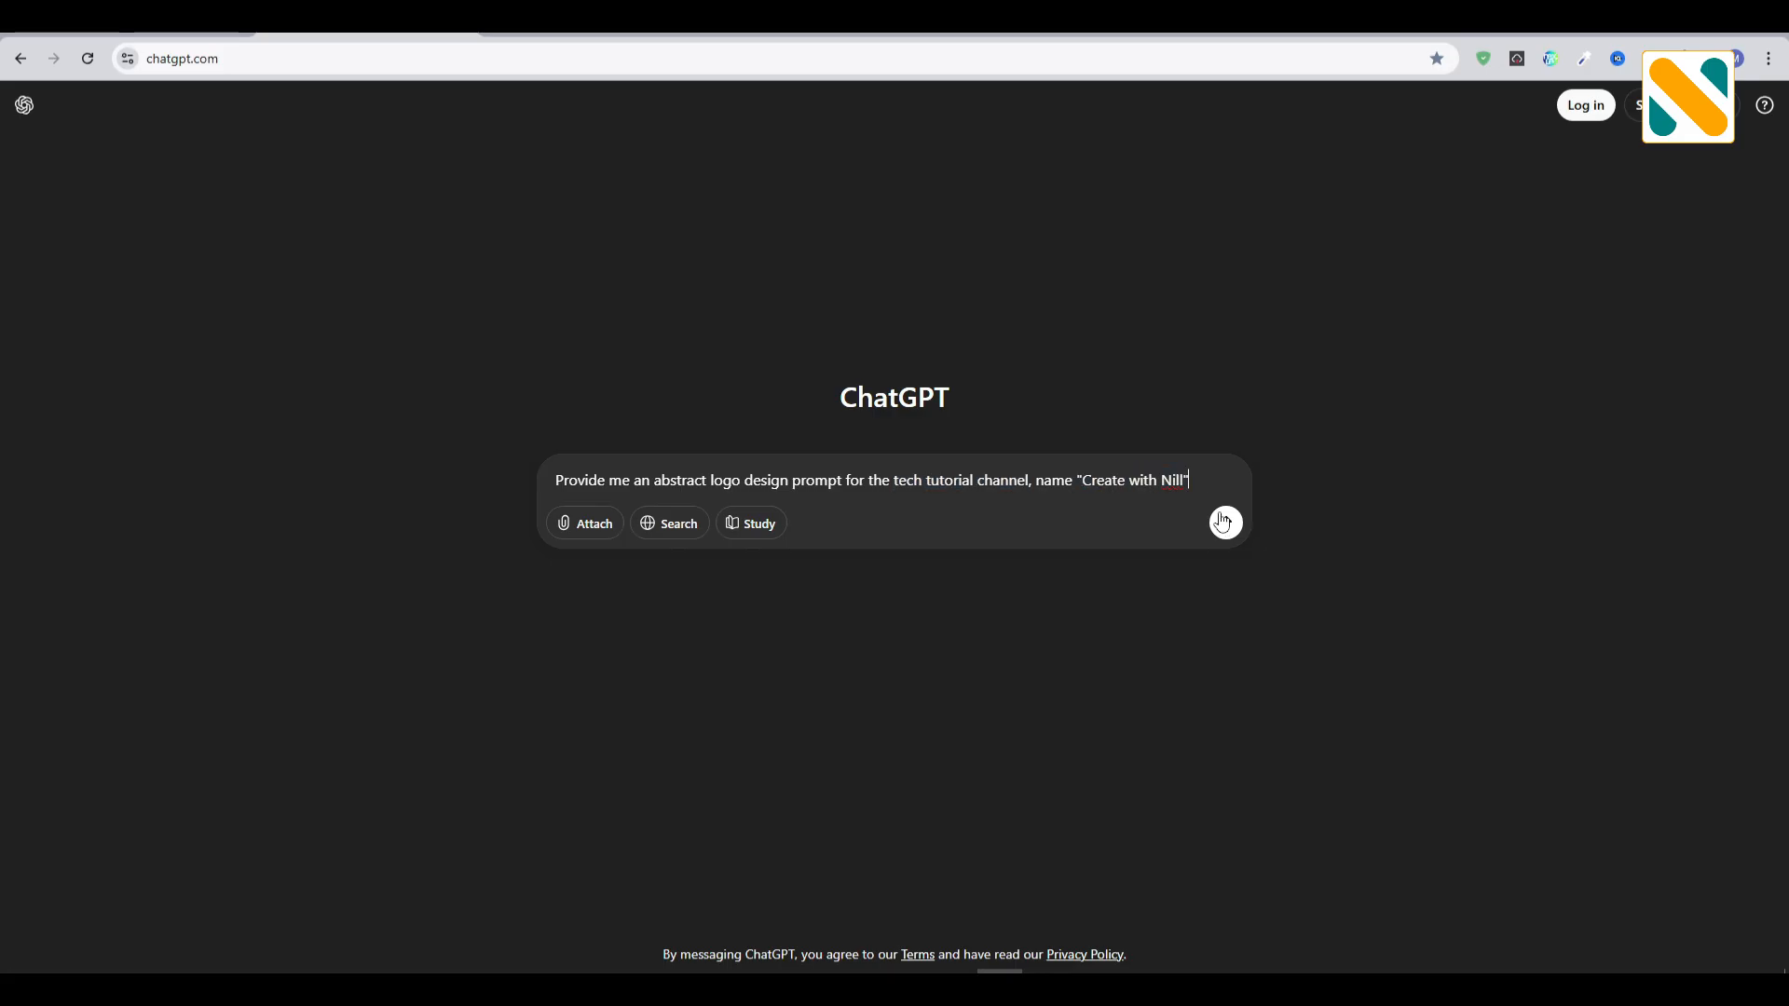
pyautogui.click(1225, 524)
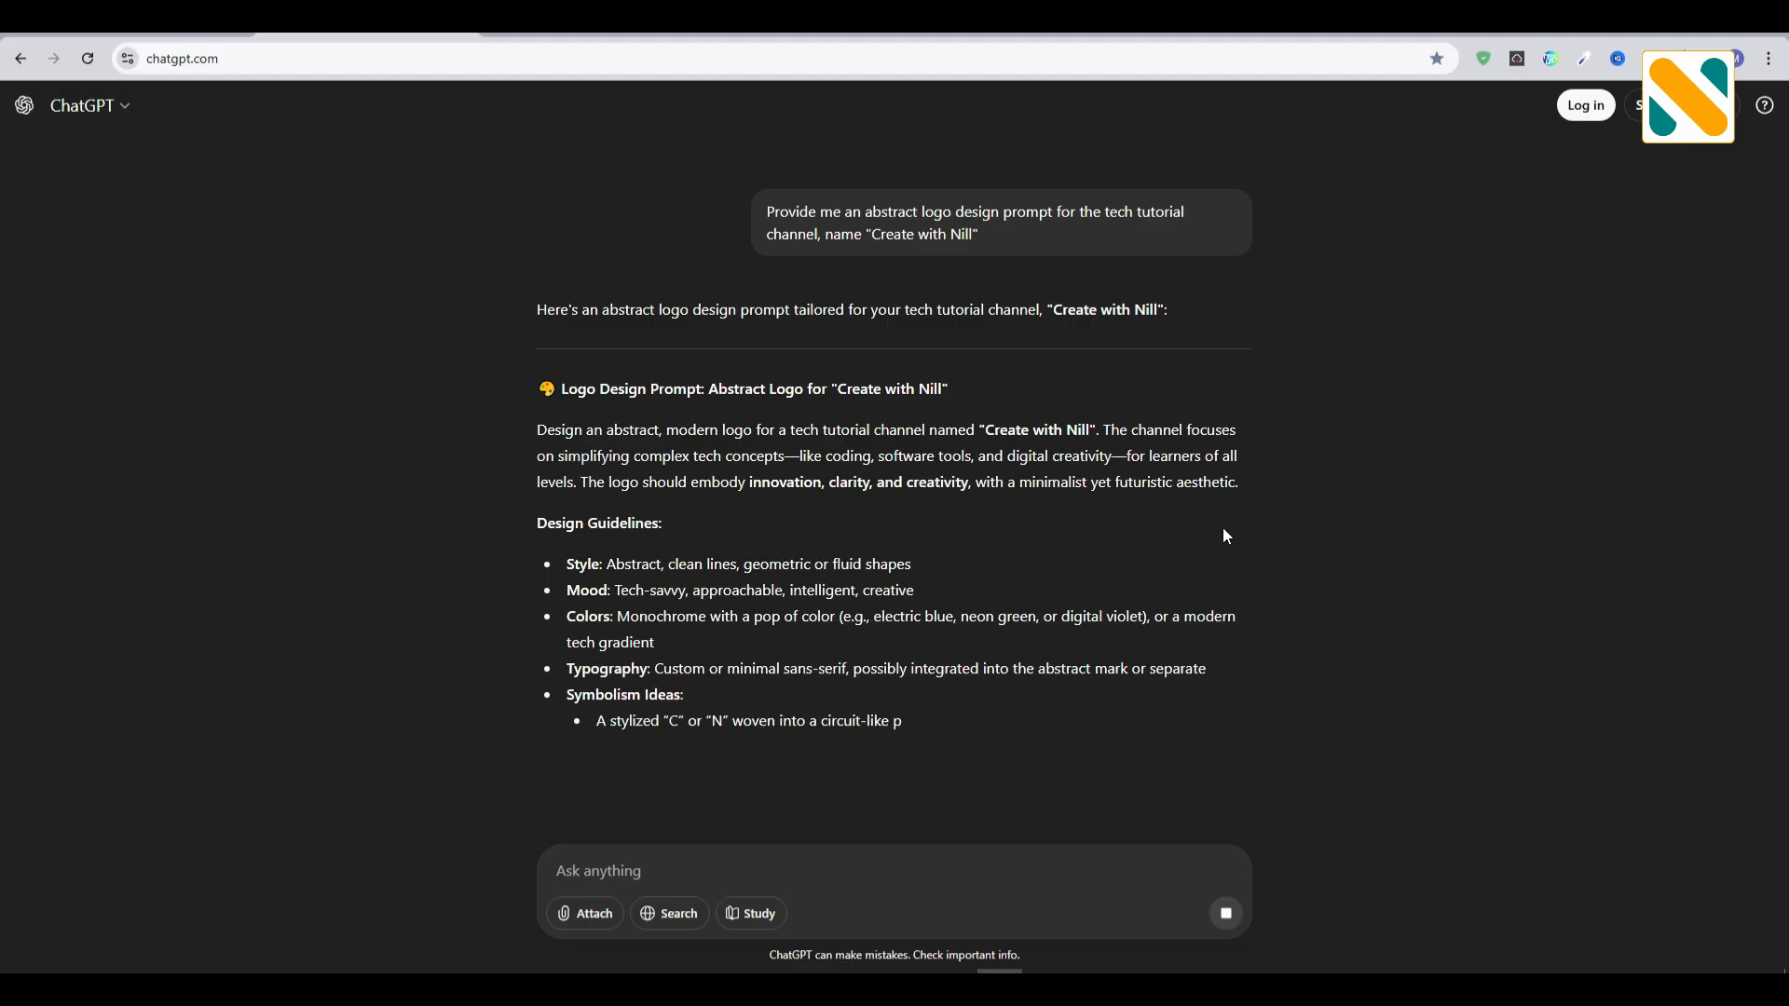
# Copy the generated logo design prompt, from its opening description through the closing note about avoiding literal imagery
pyautogui.scroll(-3, 1223, 535)
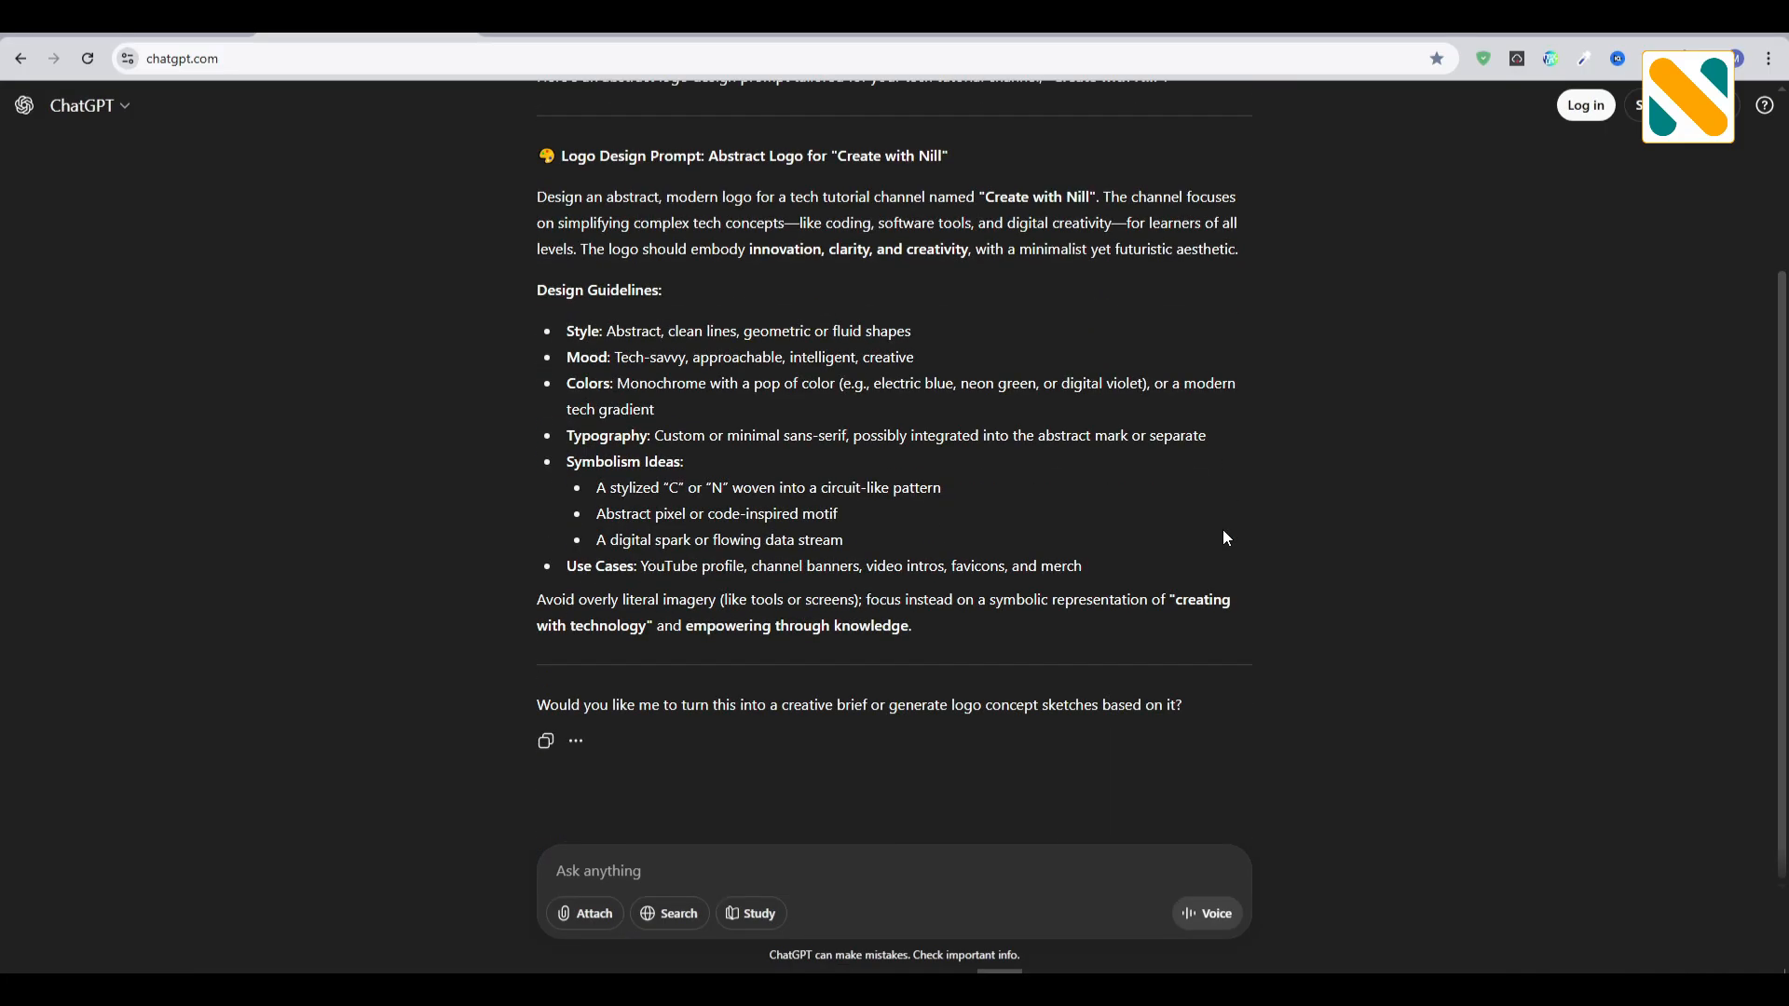
pyautogui.moveTo(855, 608); pyautogui.dragTo(535, 382)
pyautogui.rightClick(572, 406)
pyautogui.click(606, 415)
# Switch to Canva and set Canva AI to Design for me with the Logo design type
pyautogui.click(559, 36)
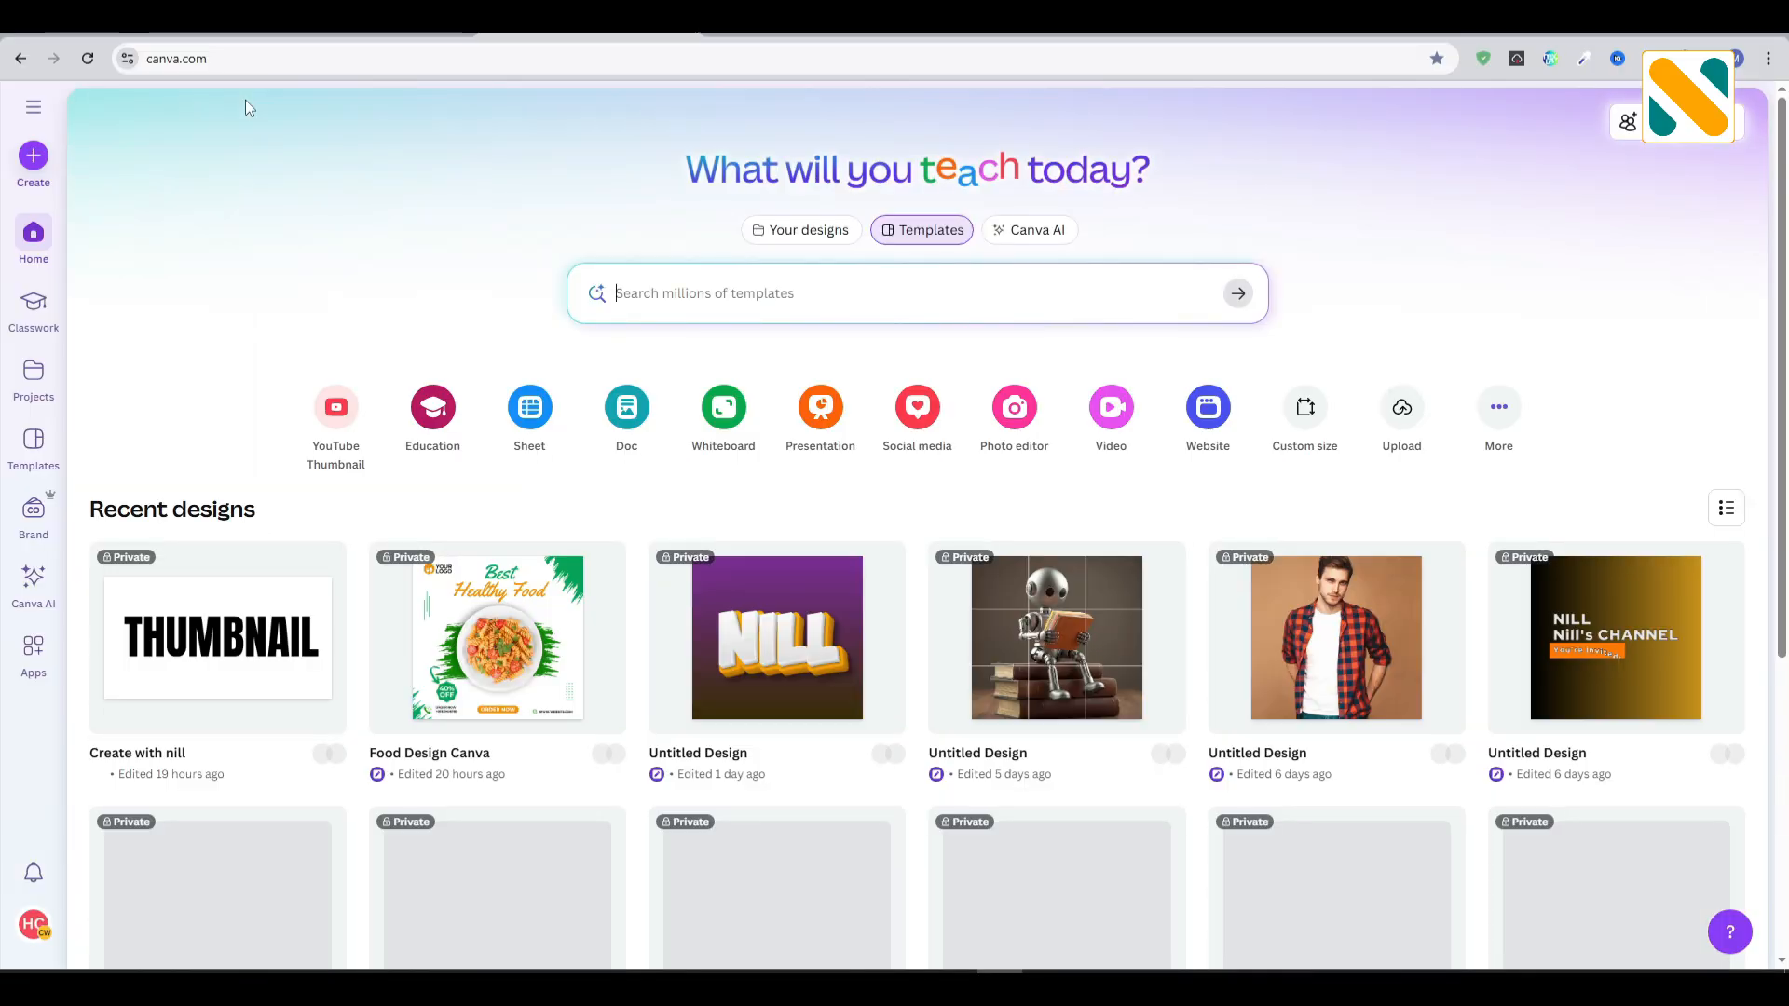
pyautogui.click(1042, 235)
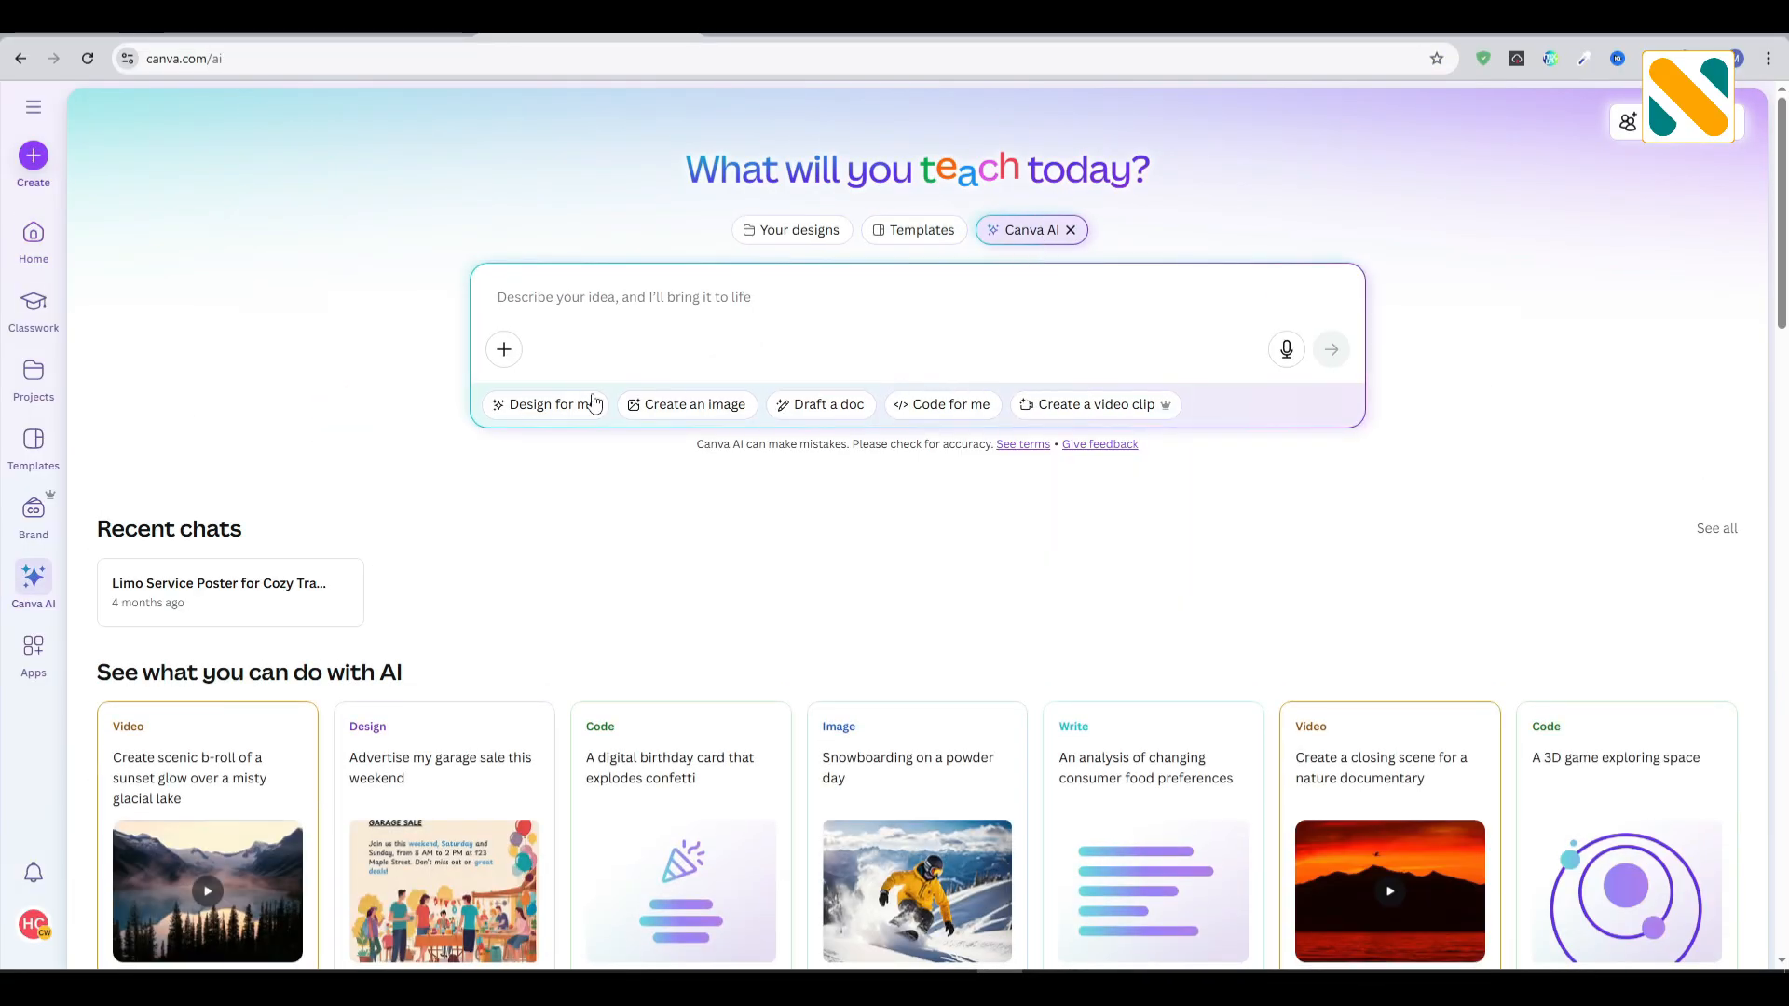
pyautogui.click(571, 407)
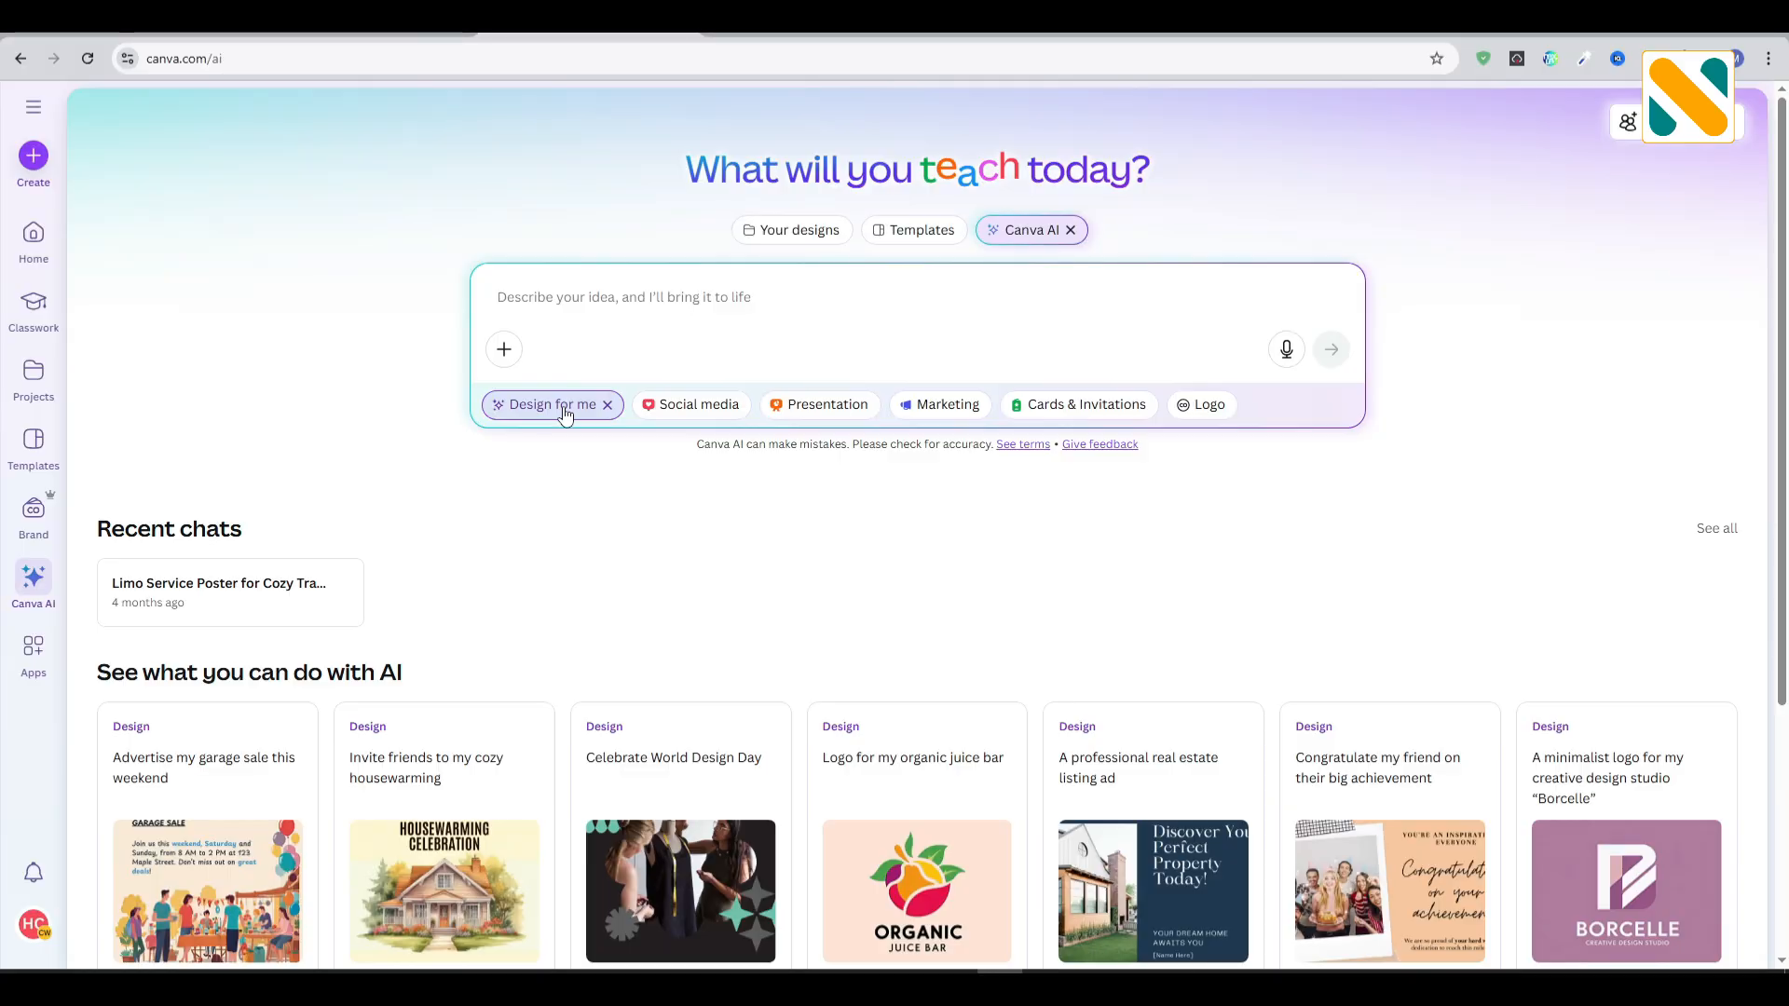
pyautogui.click(1221, 411)
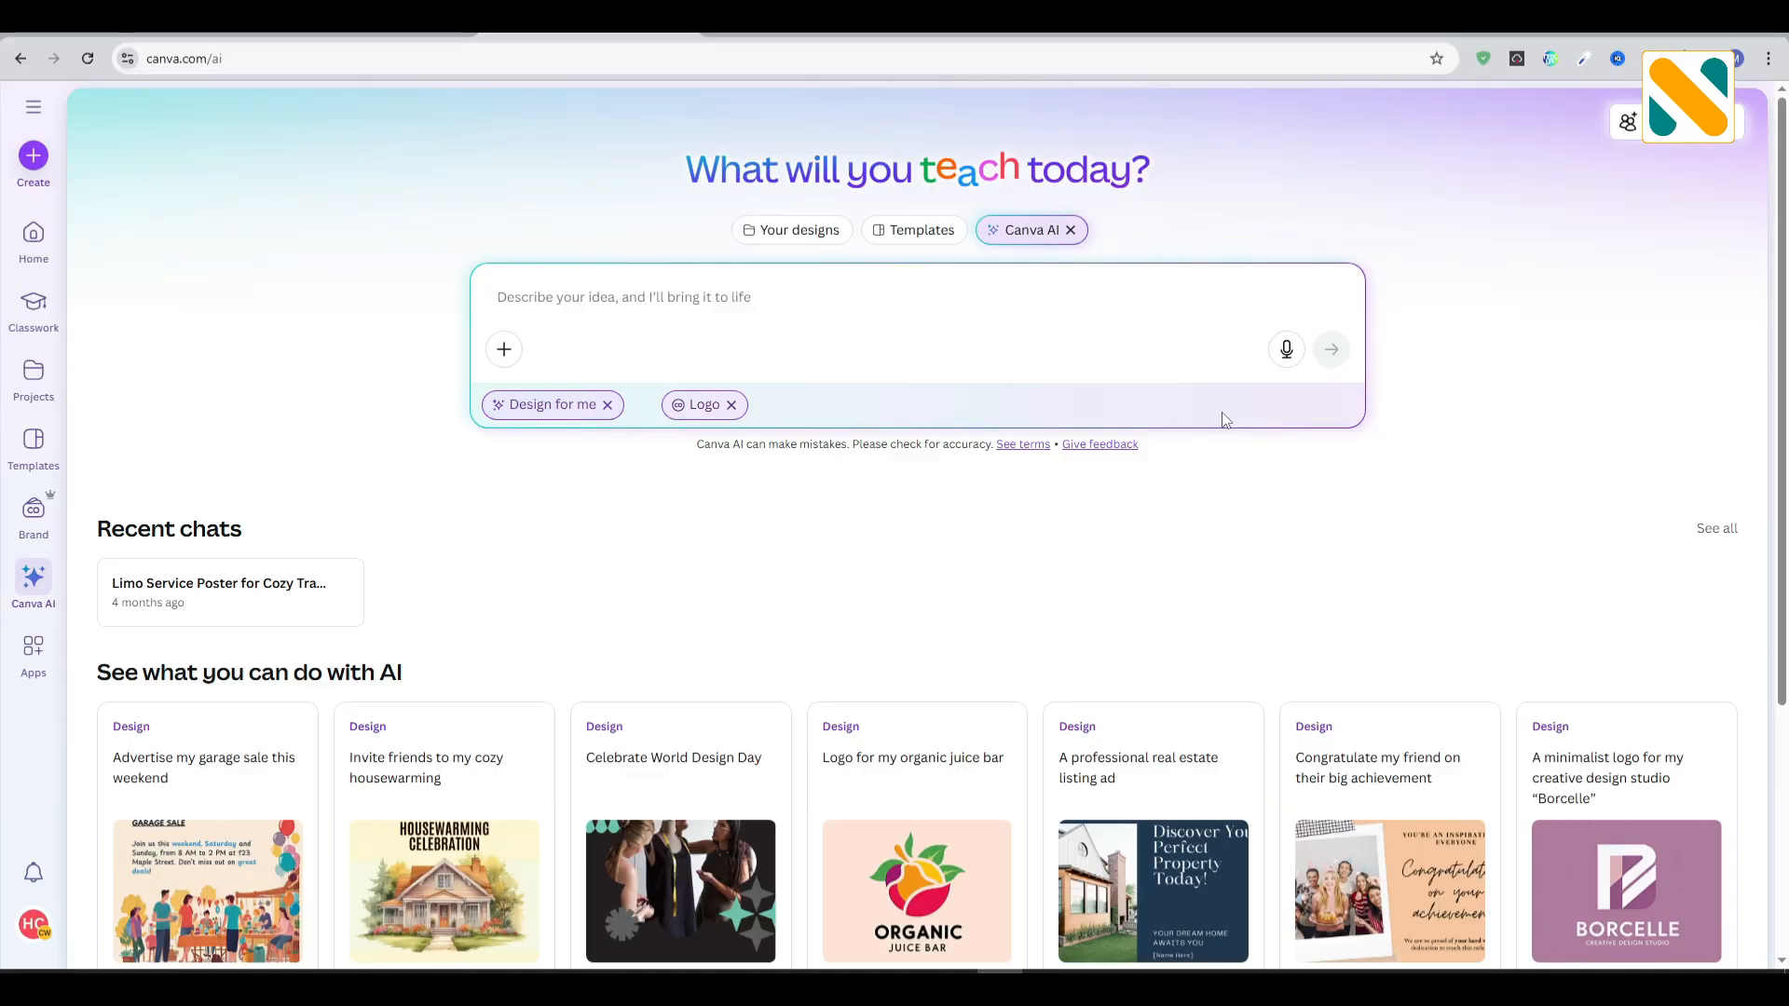
# Paste the copied prompt into Canva AI, generate the logos and bring the remaining design options into view
pyautogui.rightClick(592, 296)
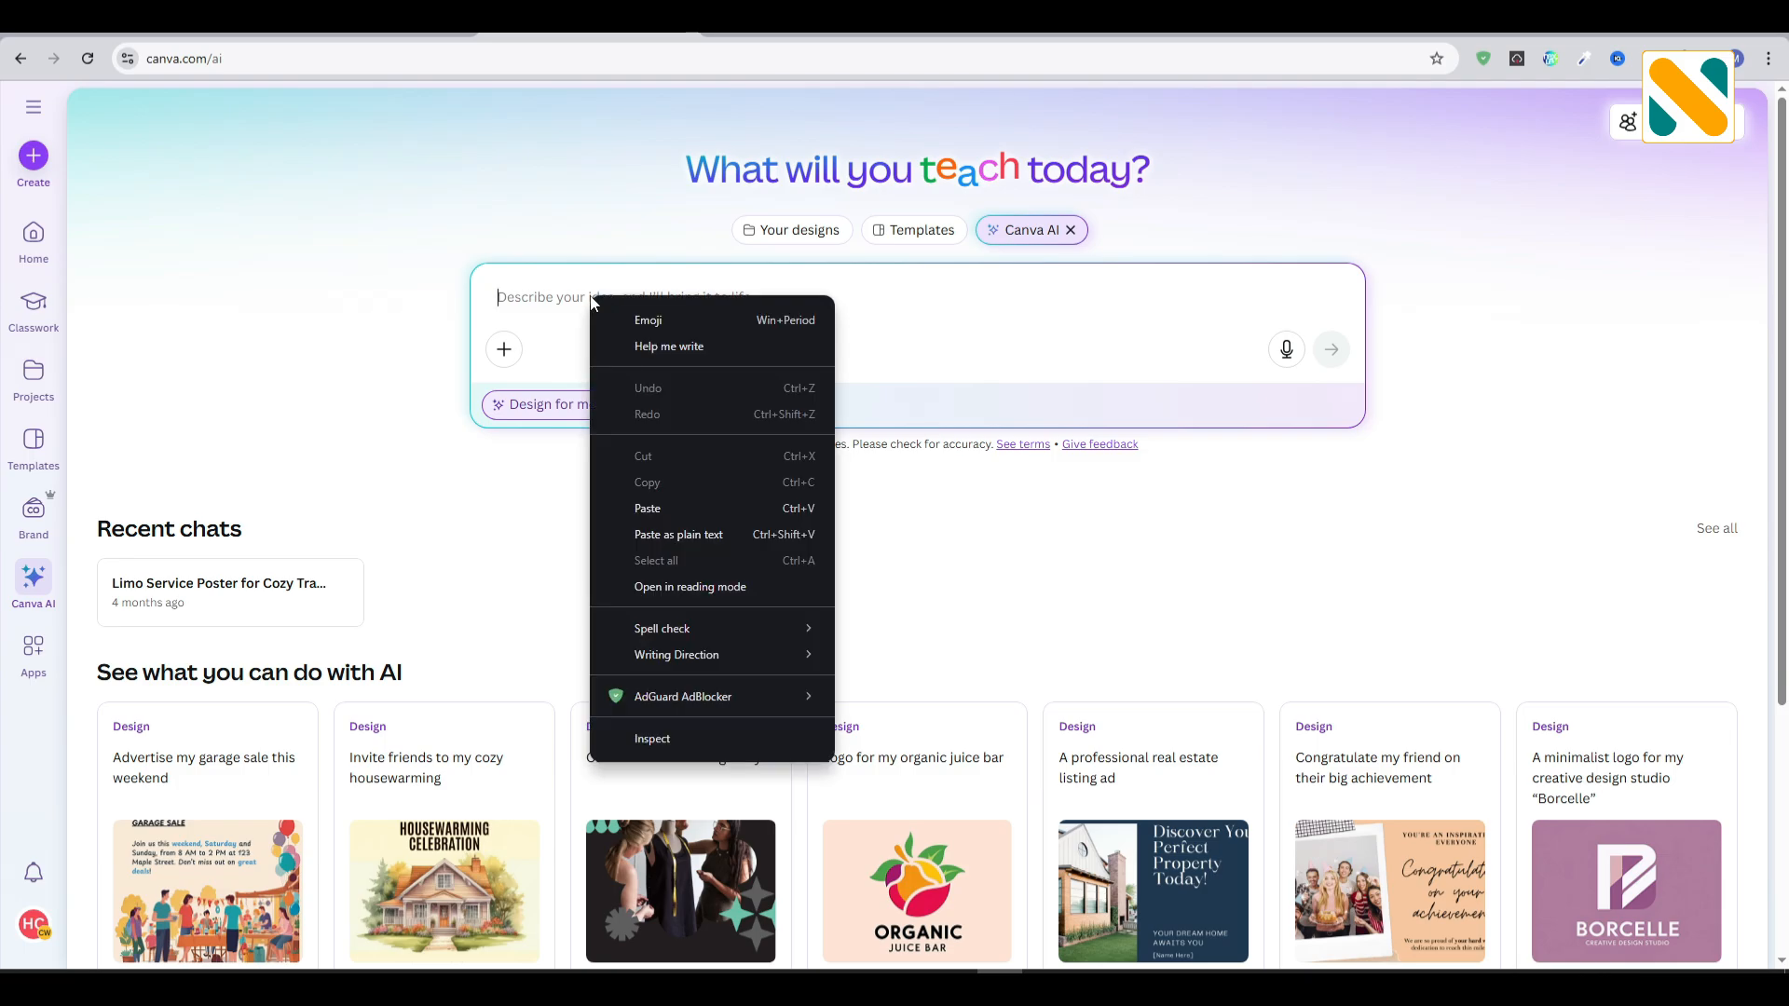
pyautogui.click(684, 505)
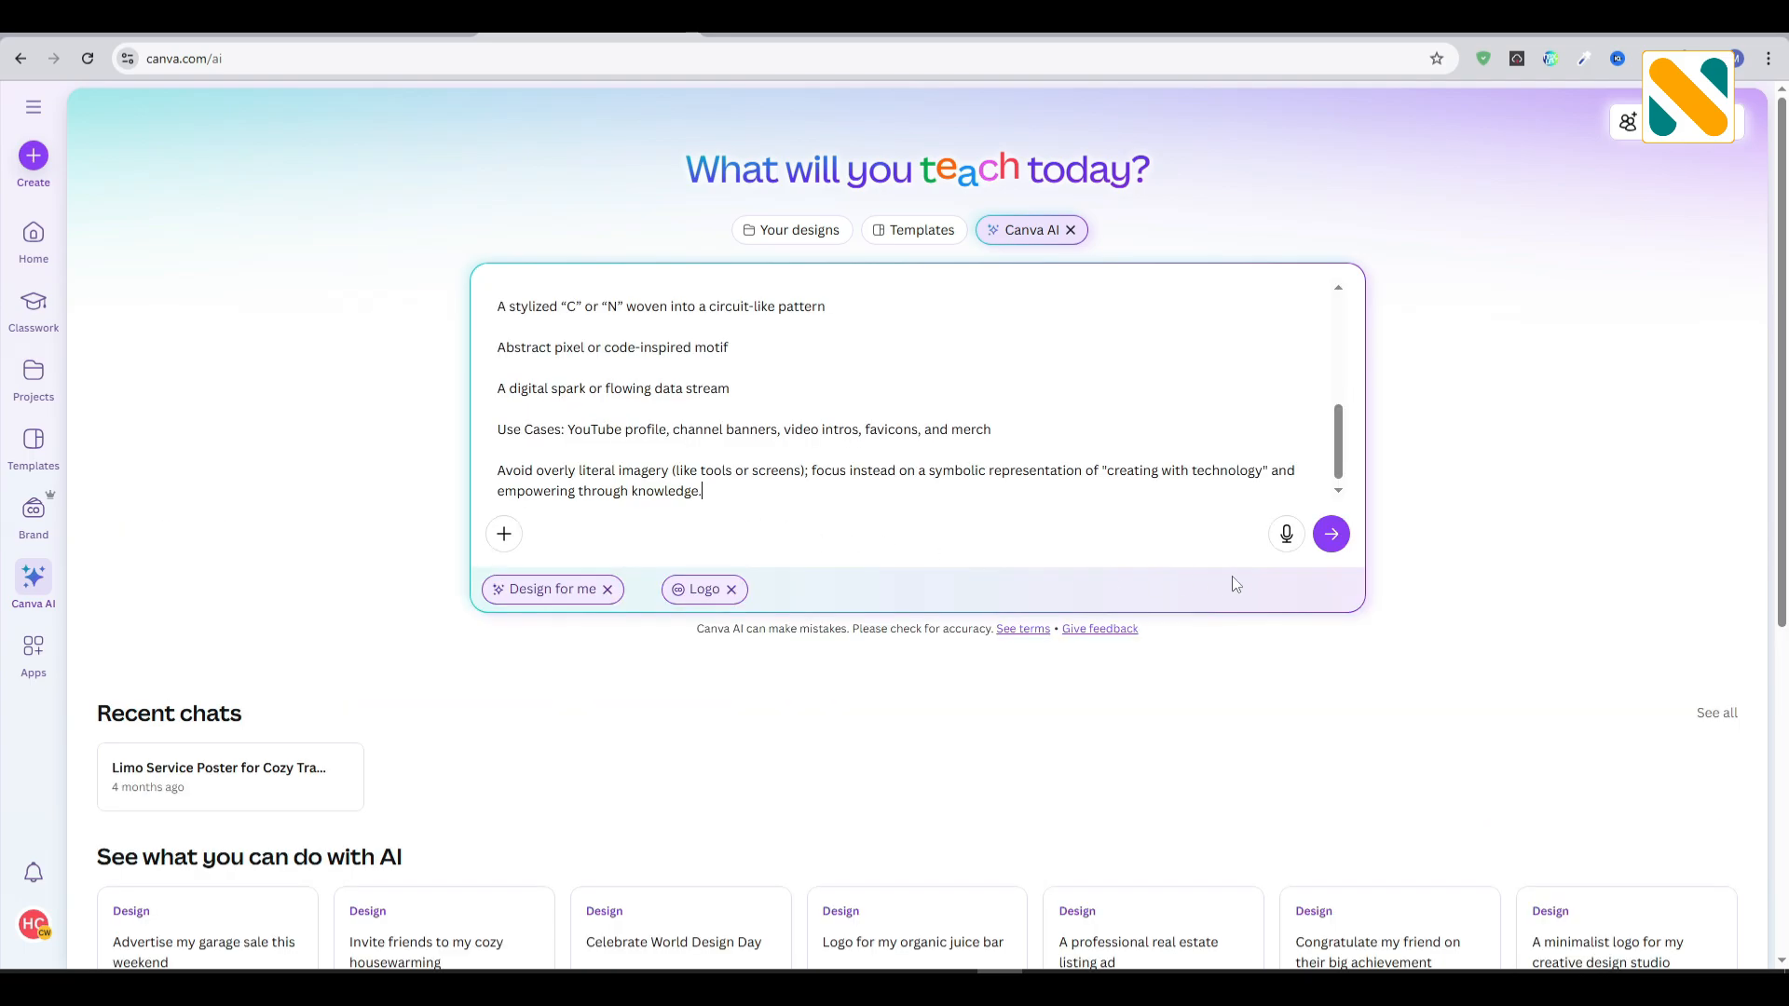
pyautogui.click(1331, 534)
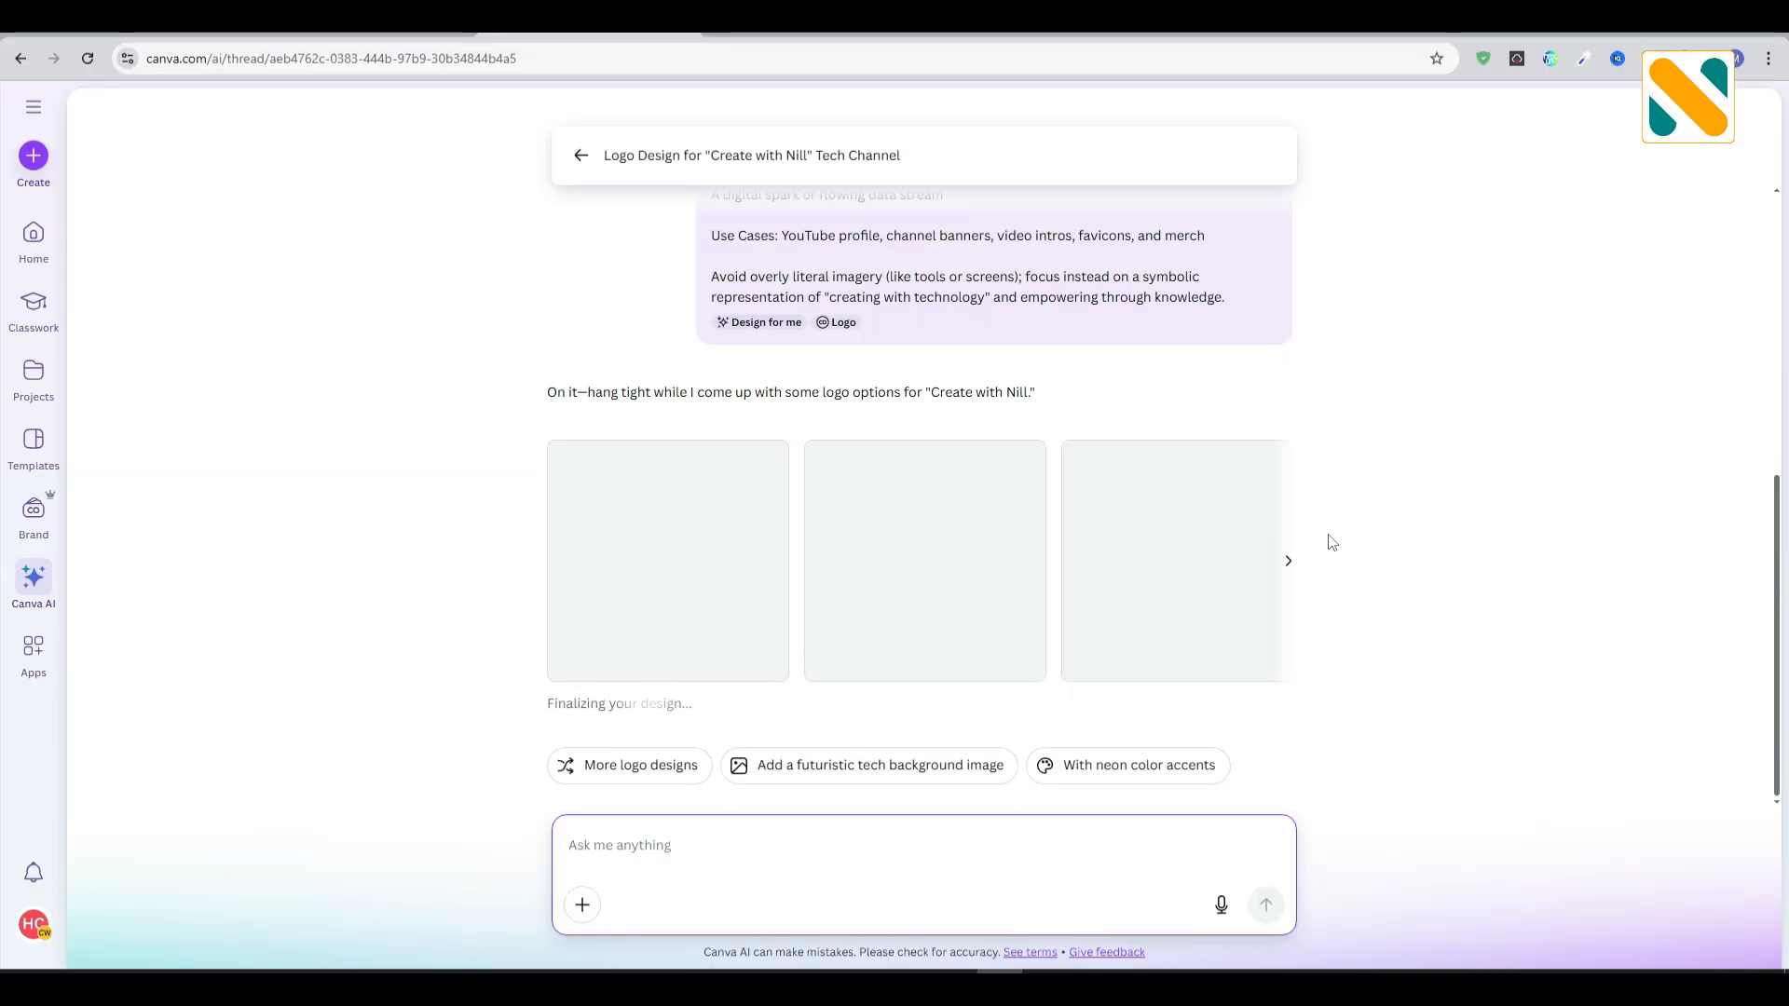
pyautogui.click(1288, 596)
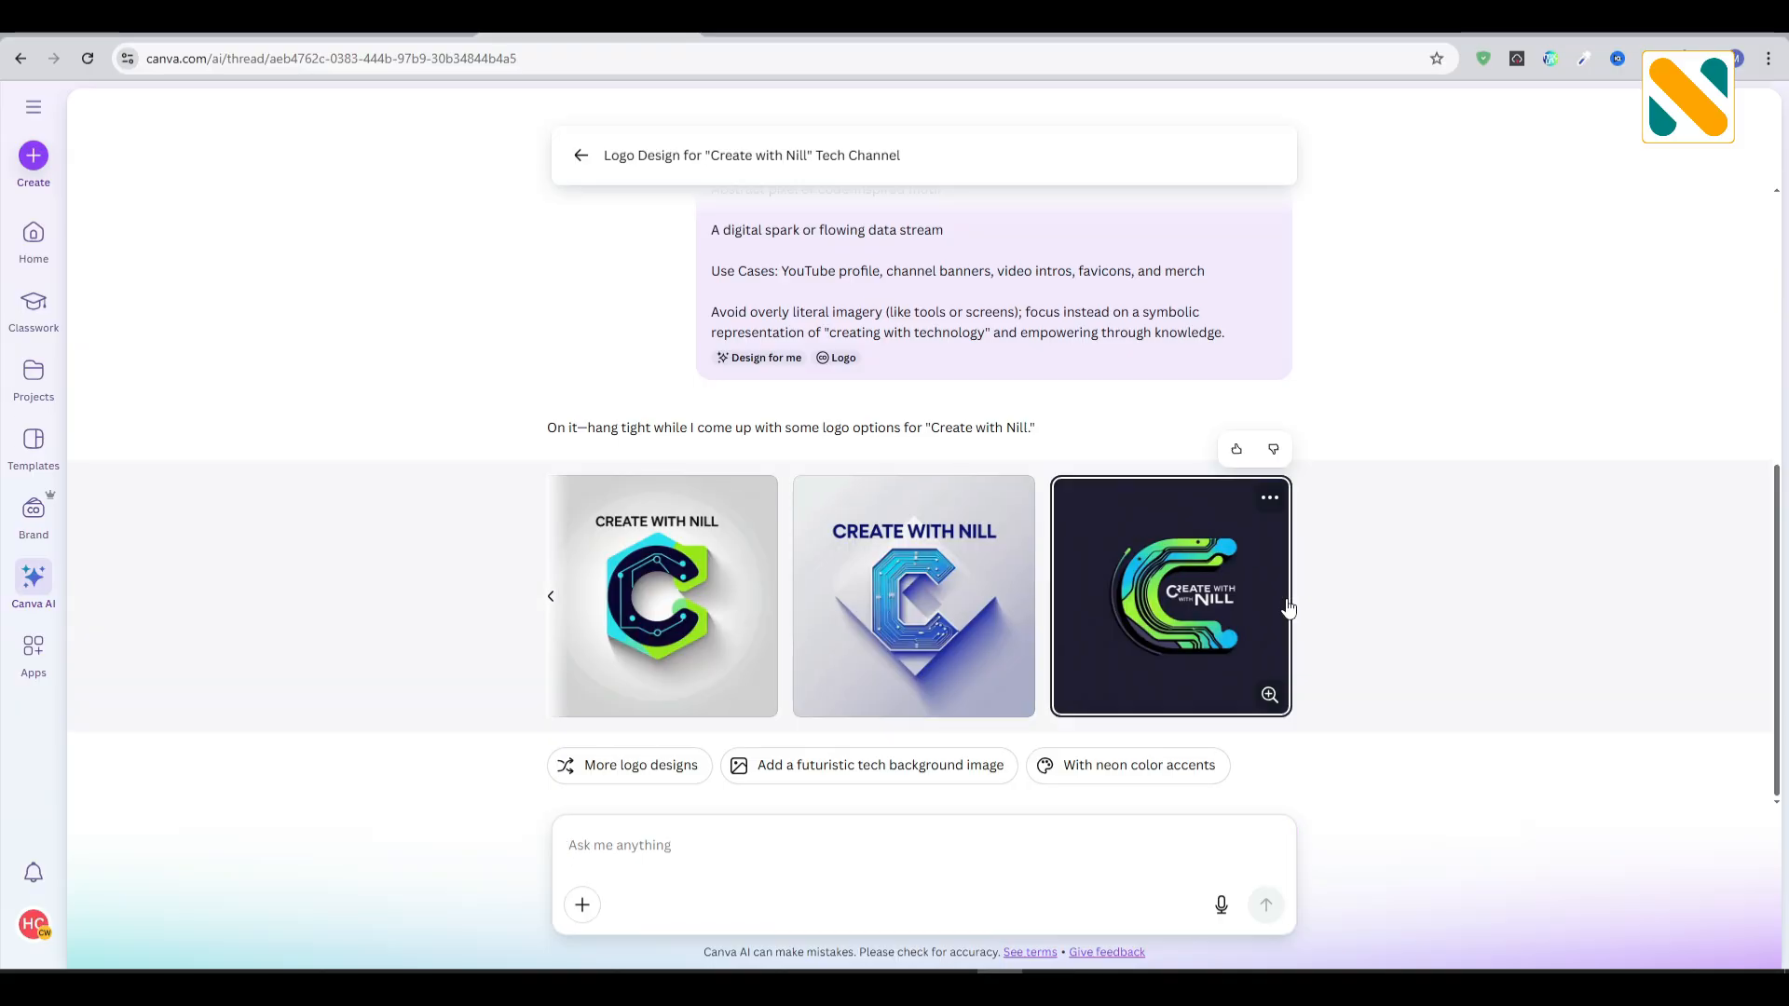
# Return to the earlier generated logos and preview the light-background design with the hexagonal blue-green circuit C
pyautogui.click(549, 597)
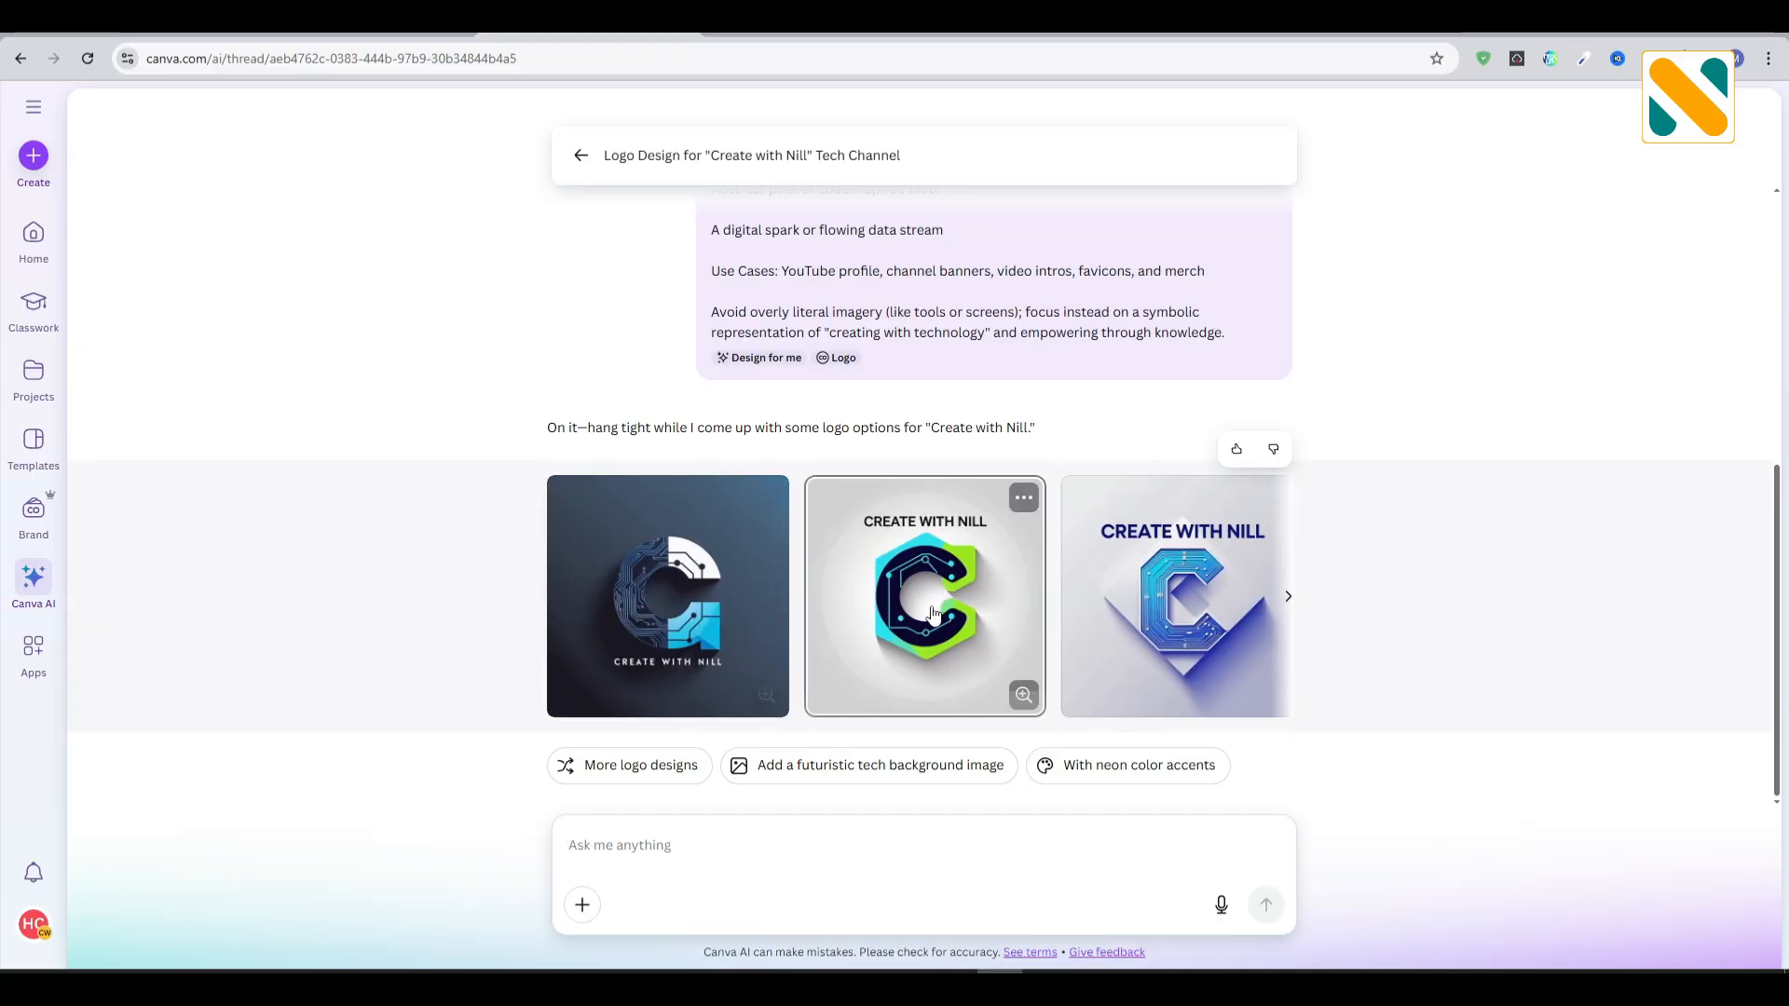
pyautogui.click(922, 614)
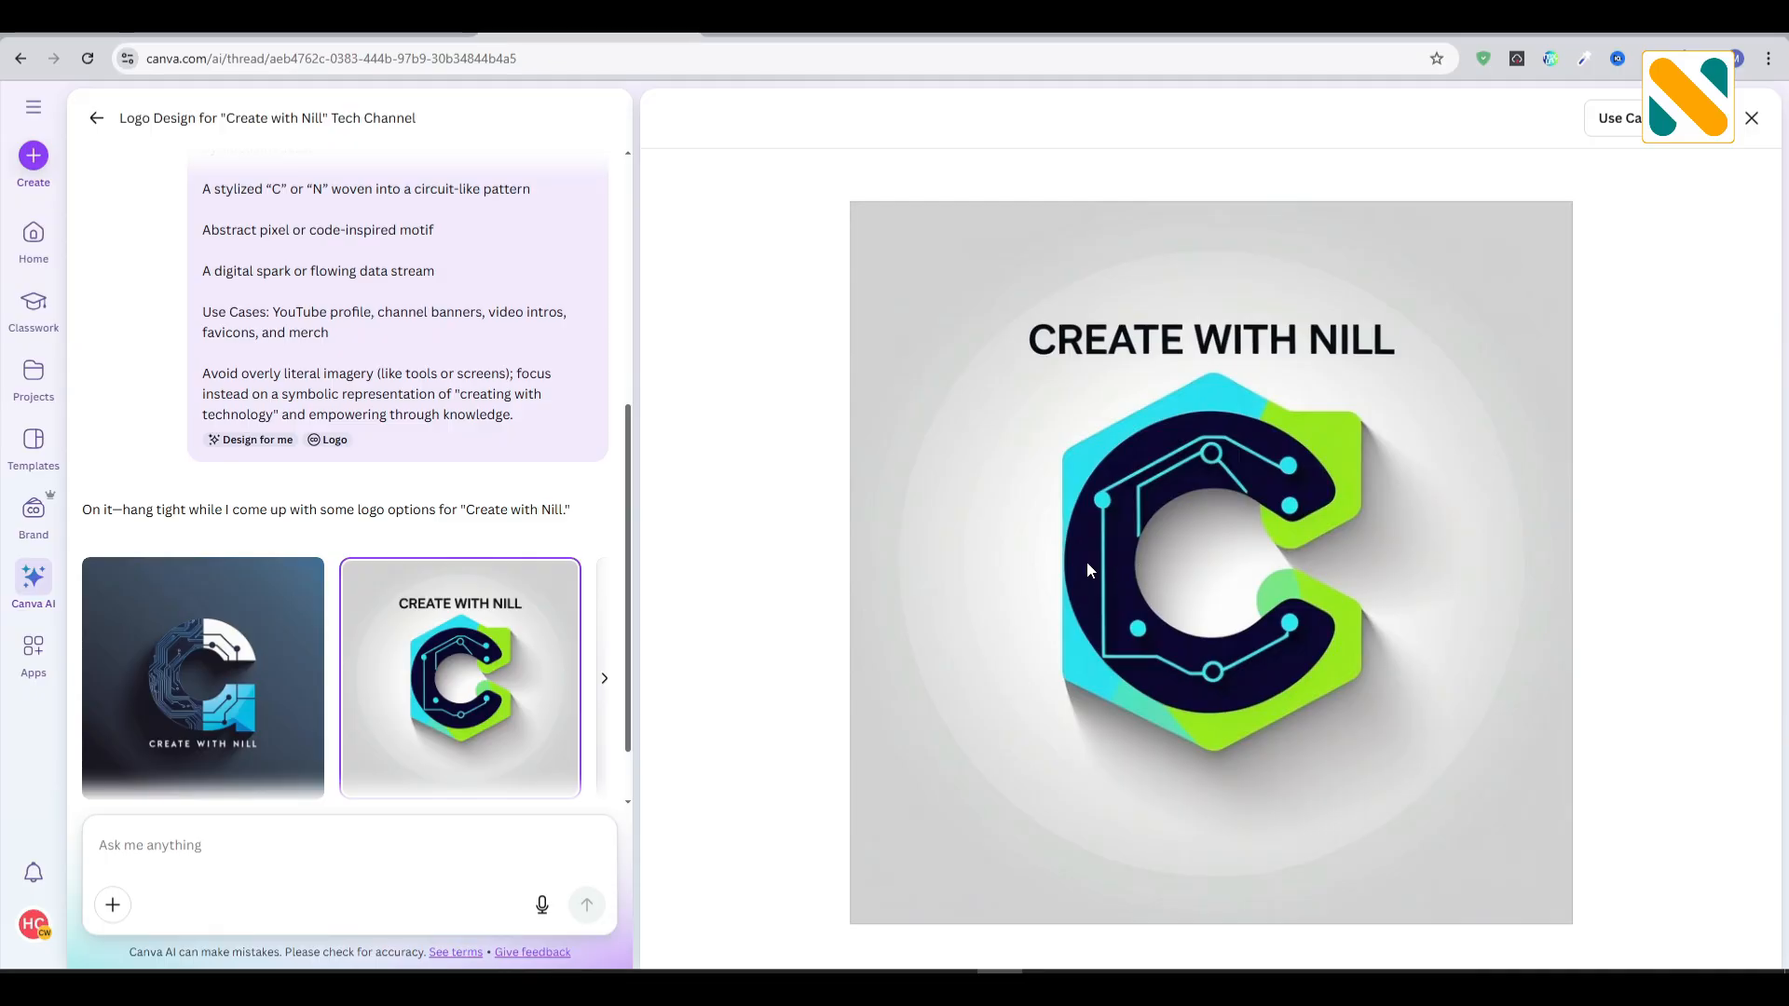
# Switch to ChatGPT and submit the request "provide me a different design prompt for minimalist design"
pyautogui.click(363, 31)
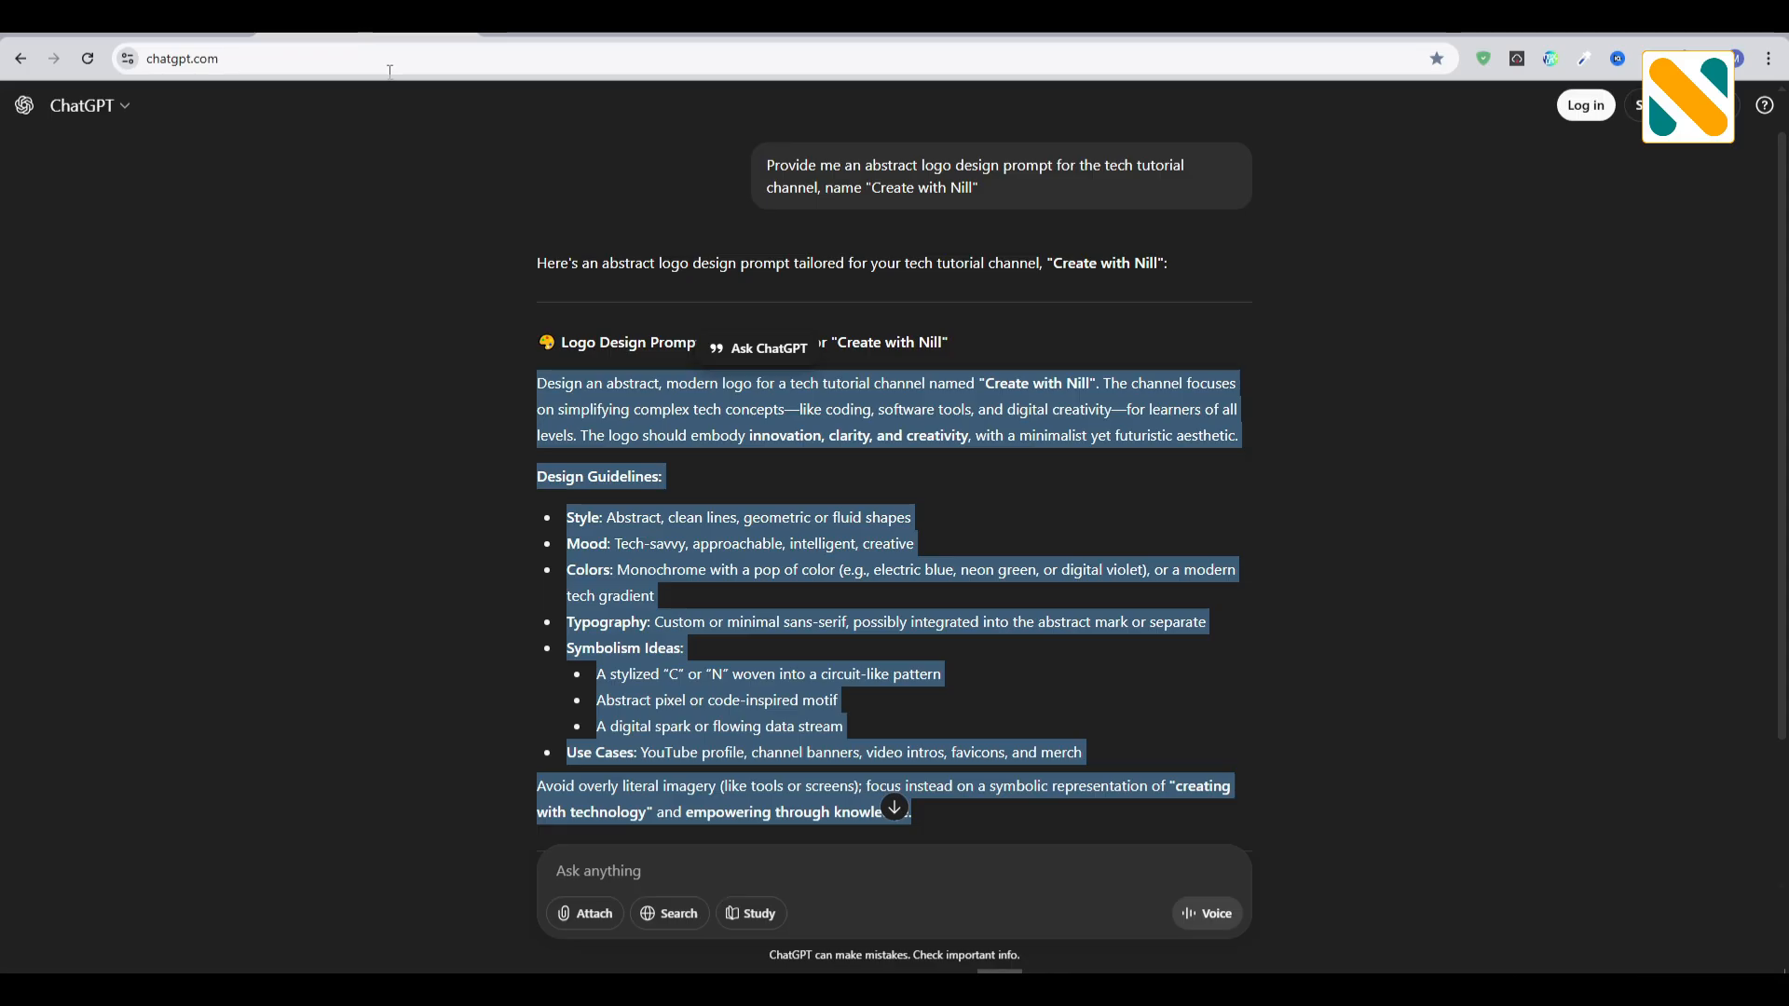
pyautogui.click(807, 873)
pyautogui.write('prov')
pyautogui.write('ide me')
pyautogui.write(' a different design prompt f')
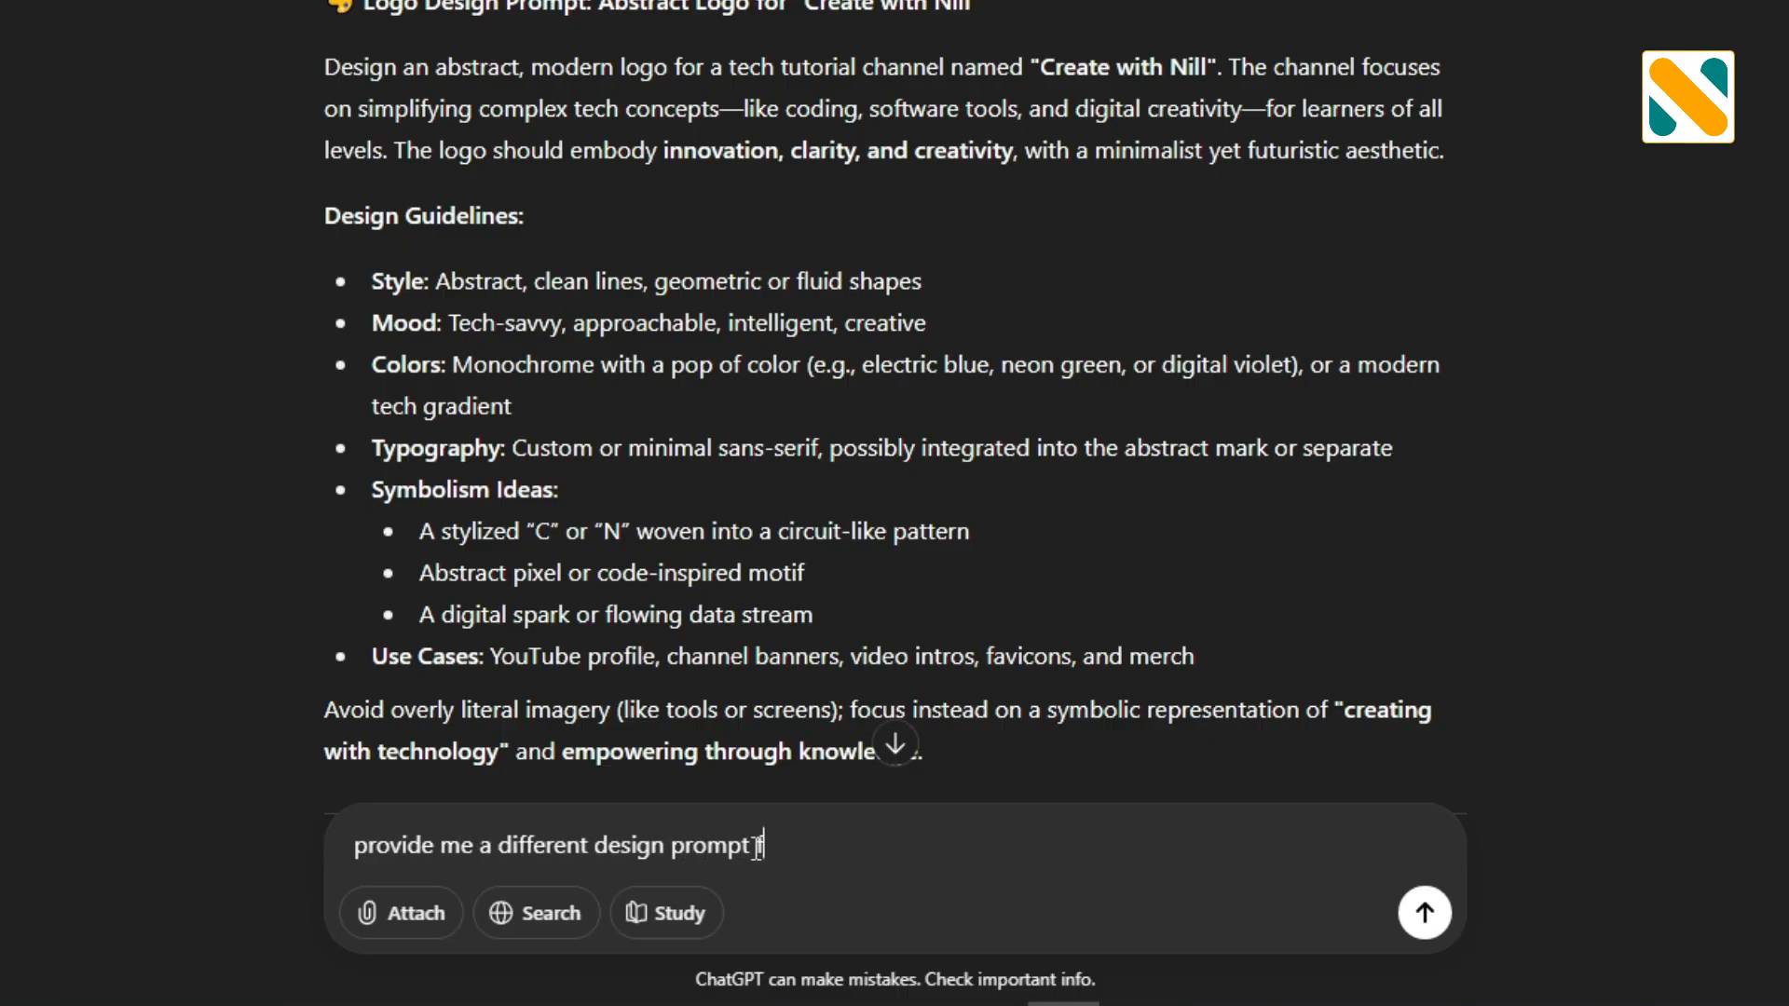
pyautogui.write('or minimalist design')
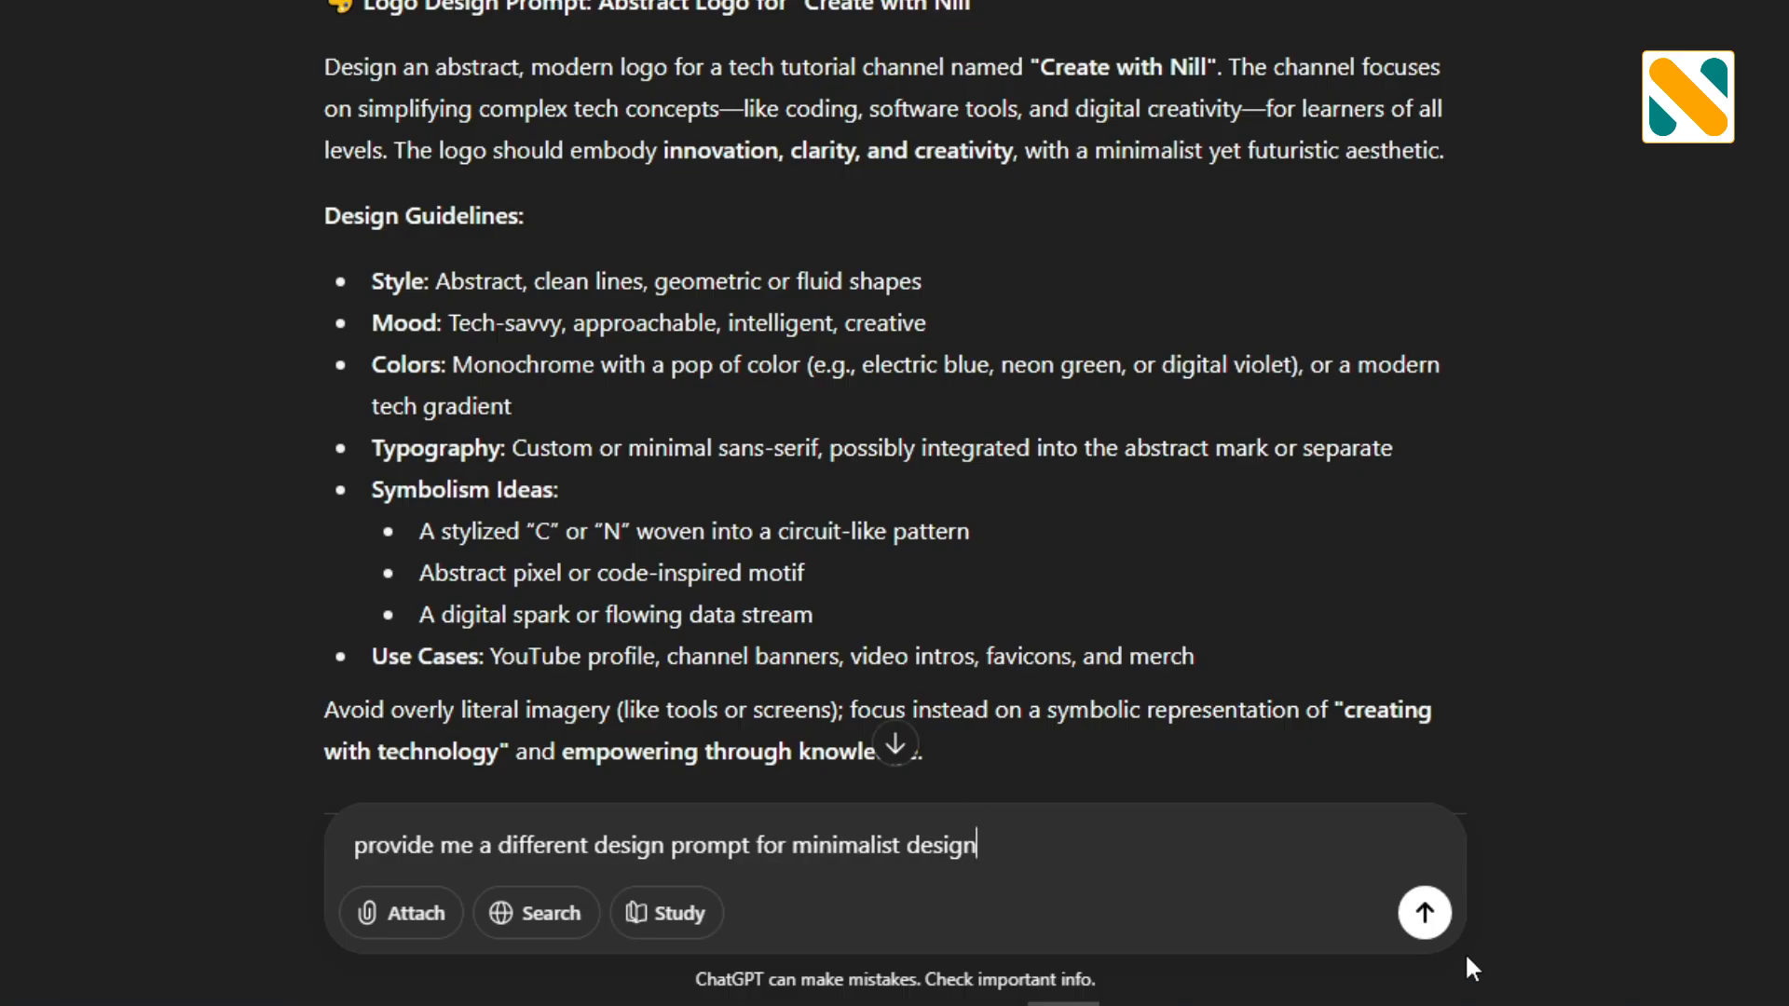
pyautogui.click(1424, 915)
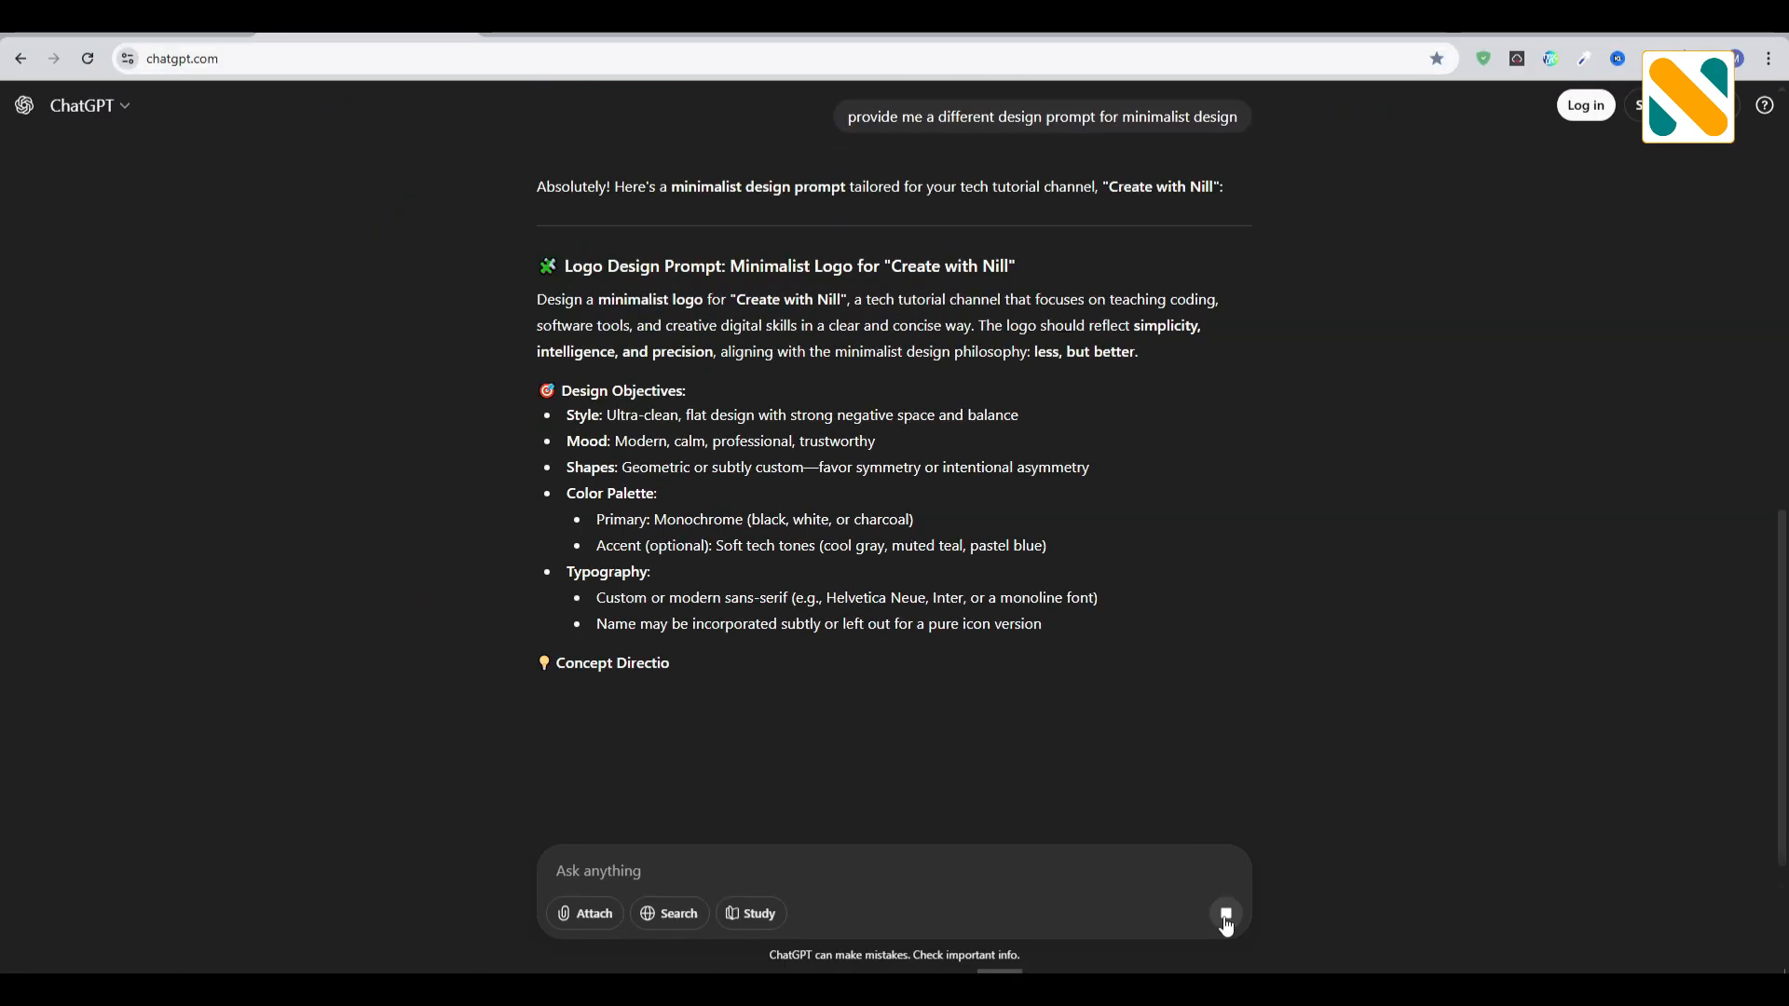
# Copy the minimalist logo design prompt, from its opening description through the Application section
pyautogui.scroll(-3, 1104, 620)
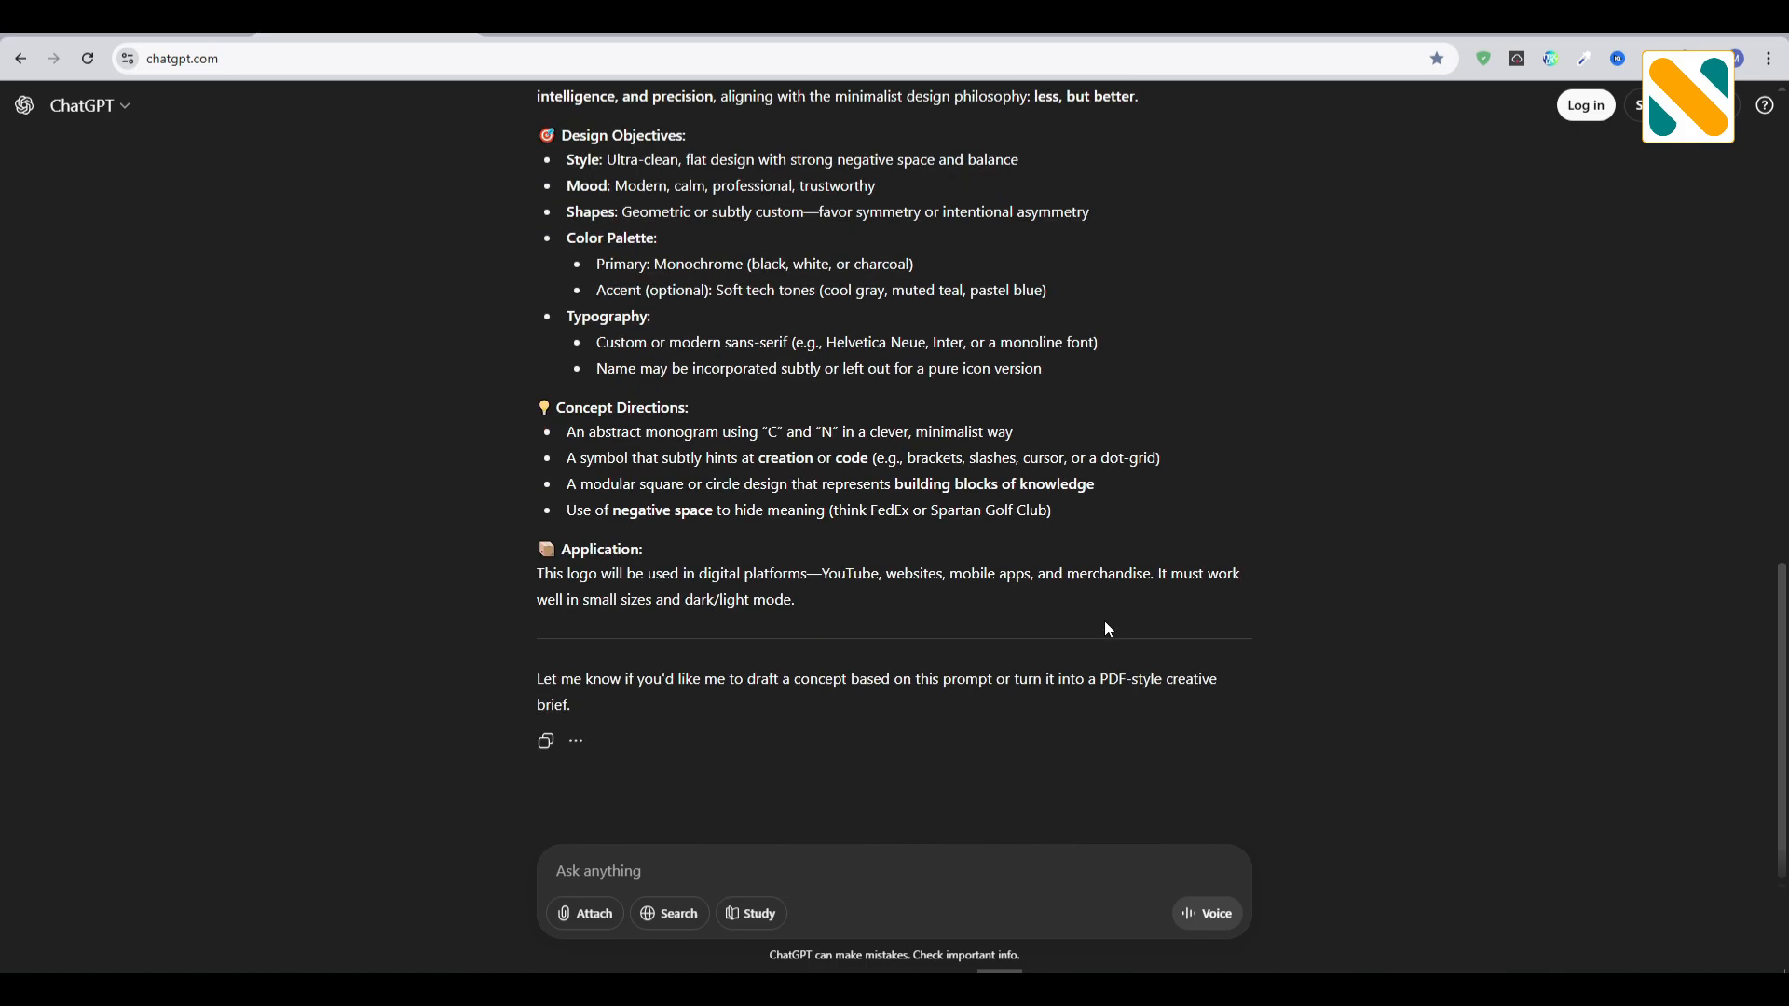
pyautogui.moveTo(1027, 660); pyautogui.dragTo(529, 332)
pyautogui.hotkey('ctrl', 'c')
# Switch to Canva AI, paste the minimalist prompt with Design for me and Logo set, and generate the logos
pyautogui.hotkey('ctrl', 'Tab')
pyautogui.rightClick(650, 306)
pyautogui.click(708, 511)
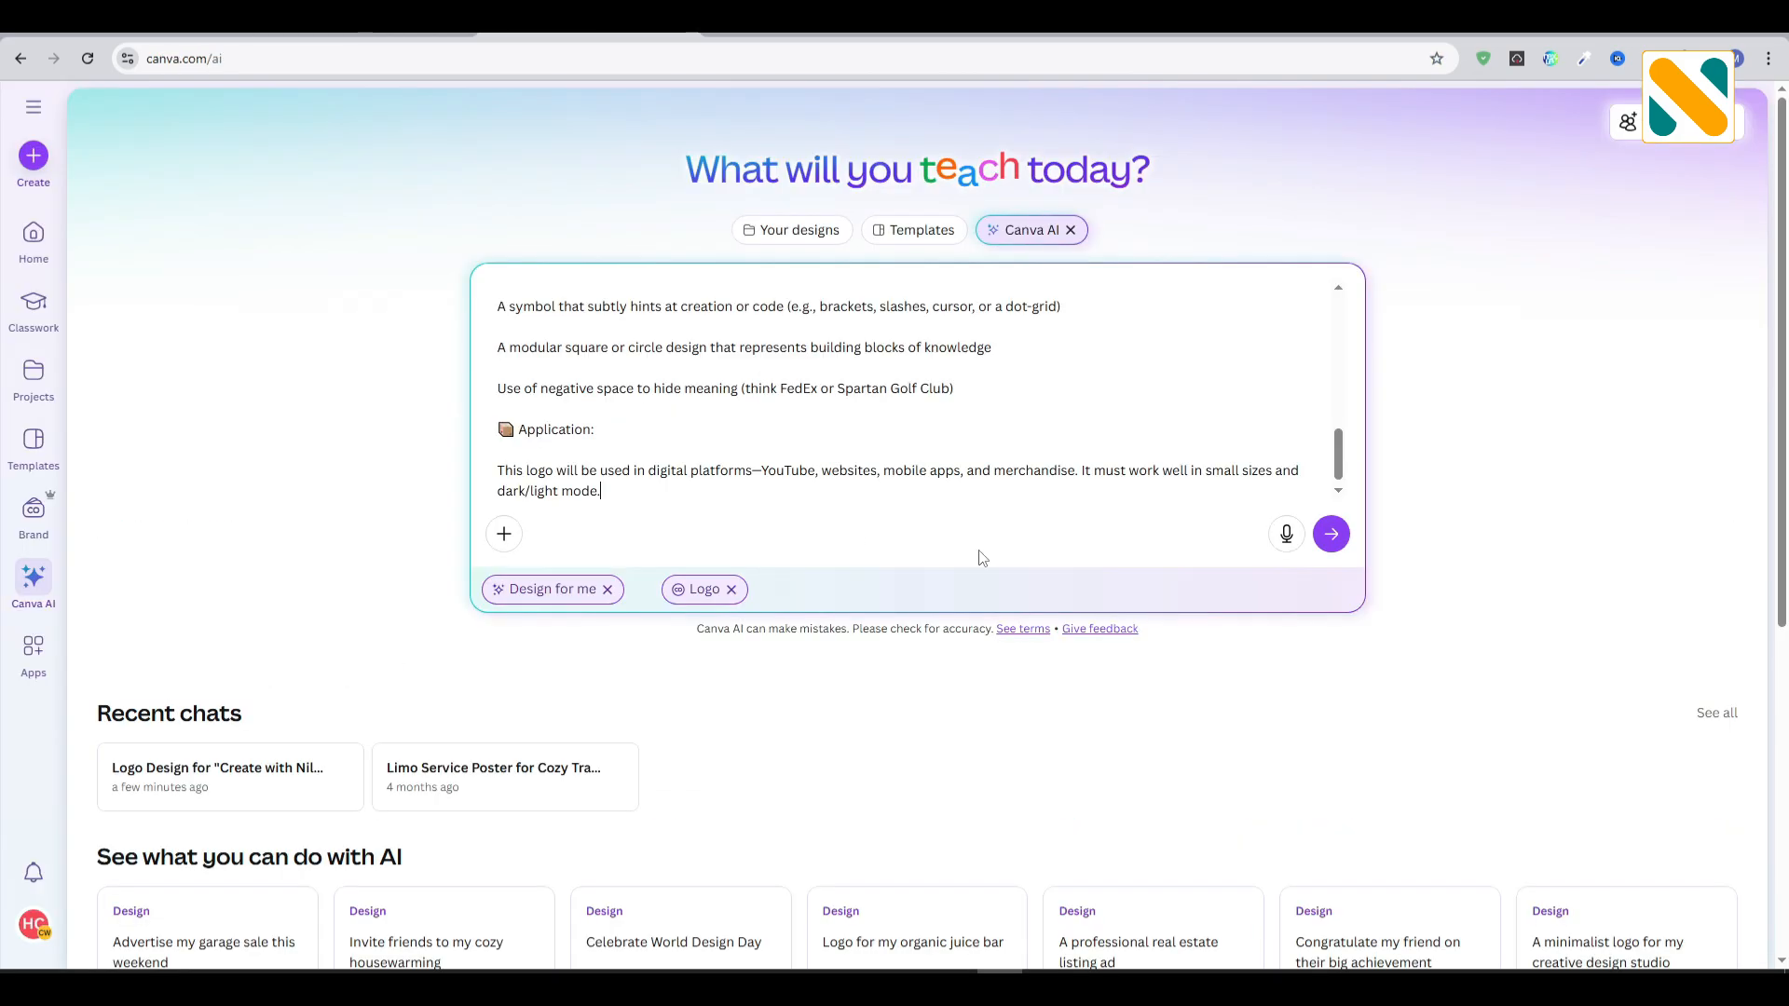
pyautogui.click(1331, 535)
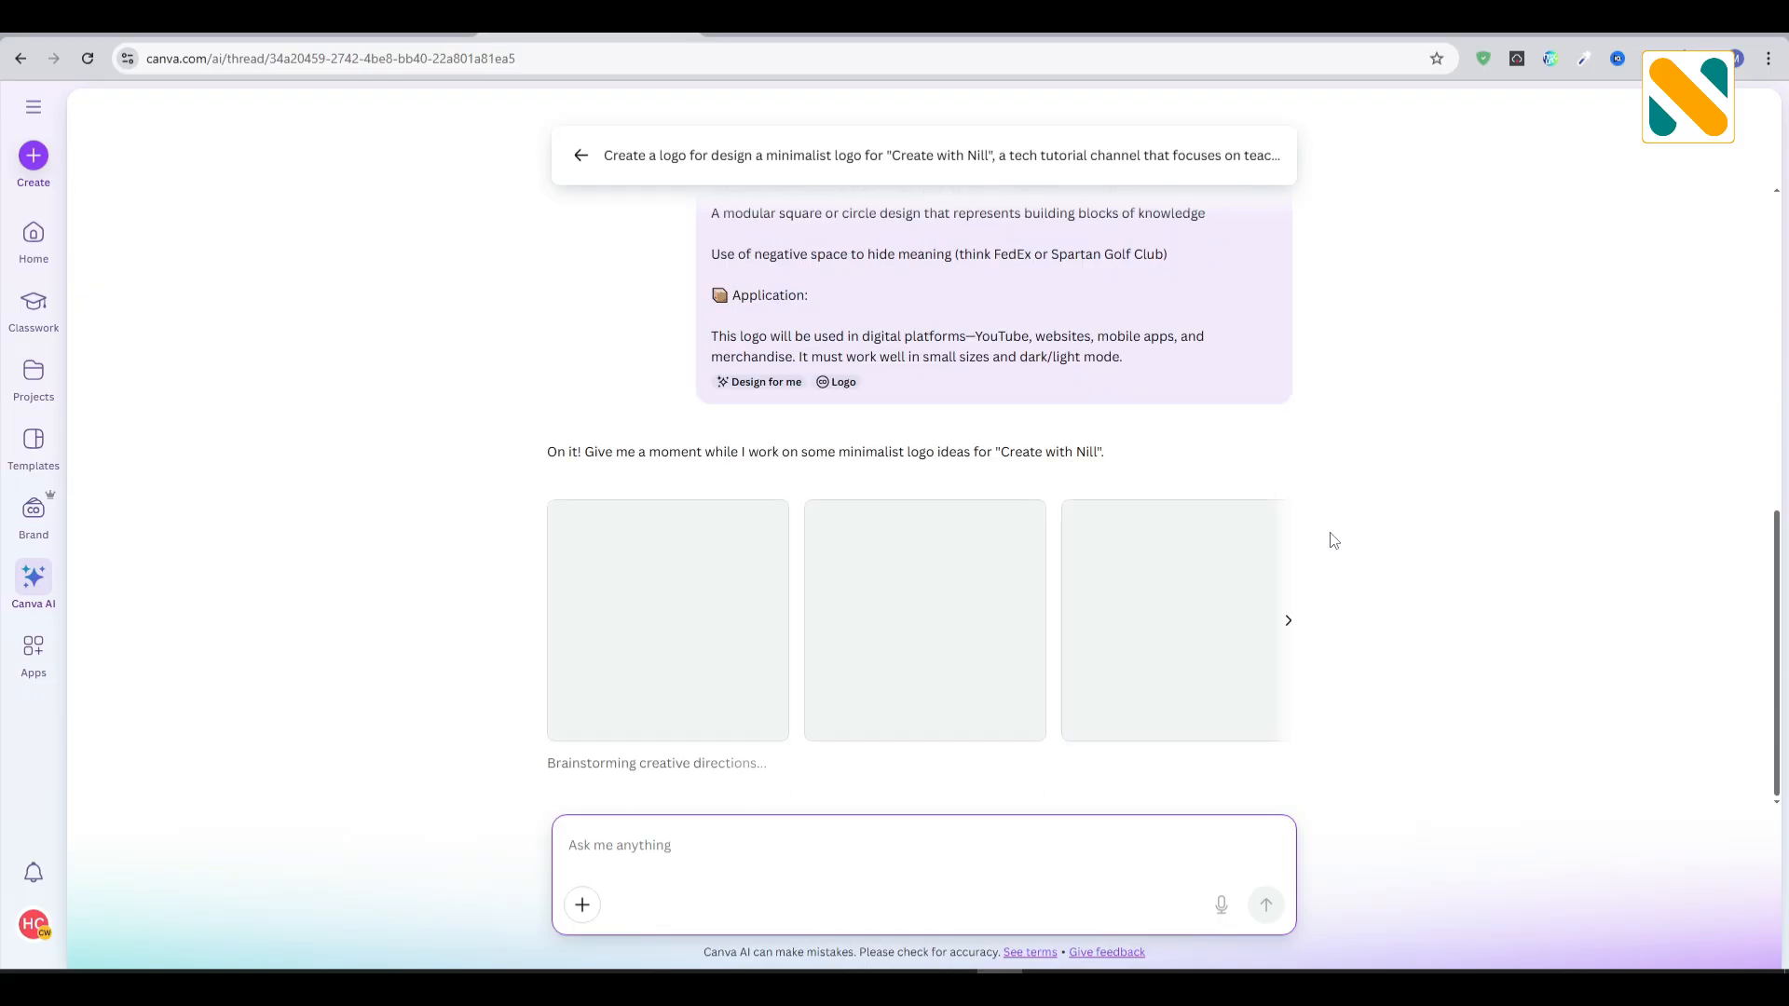
# Browse the generated minimalist logos and preview the first three designs at large size
pyautogui.click(1288, 616)
pyautogui.click(566, 599)
pyautogui.click(639, 593)
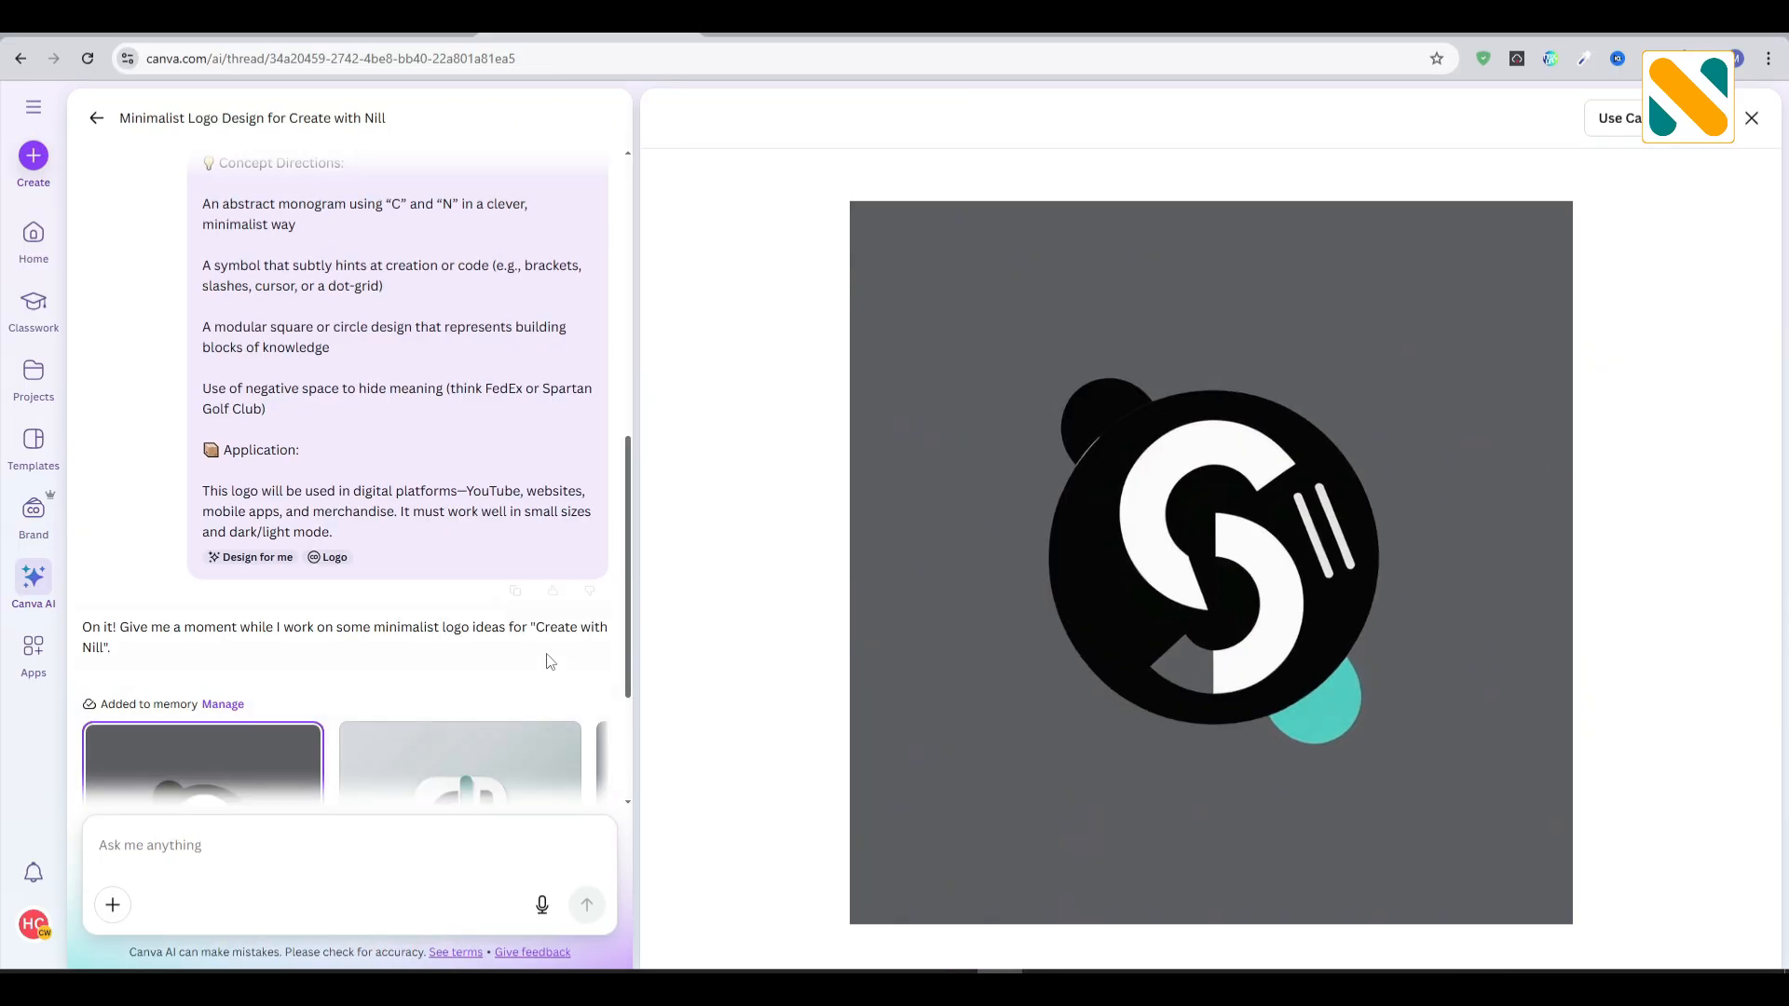
pyautogui.click(451, 757)
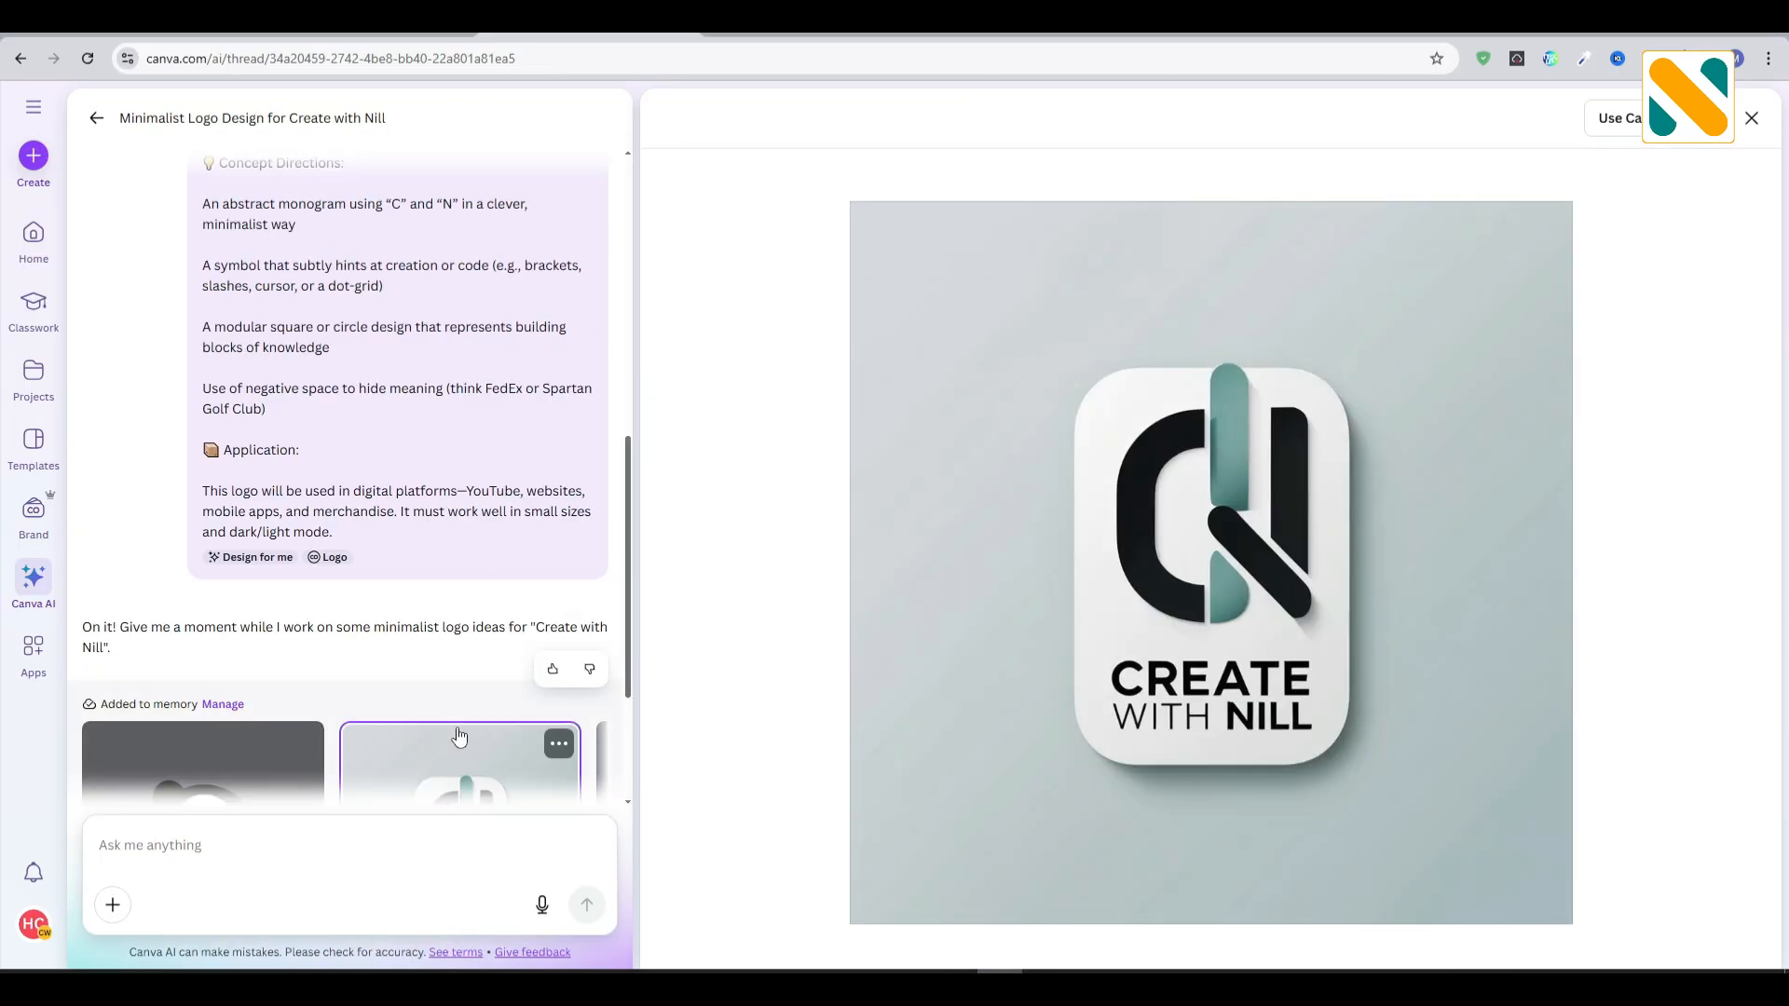
pyautogui.scroll(-2, 458, 738)
pyautogui.click(607, 660)
pyautogui.click(308, 619)
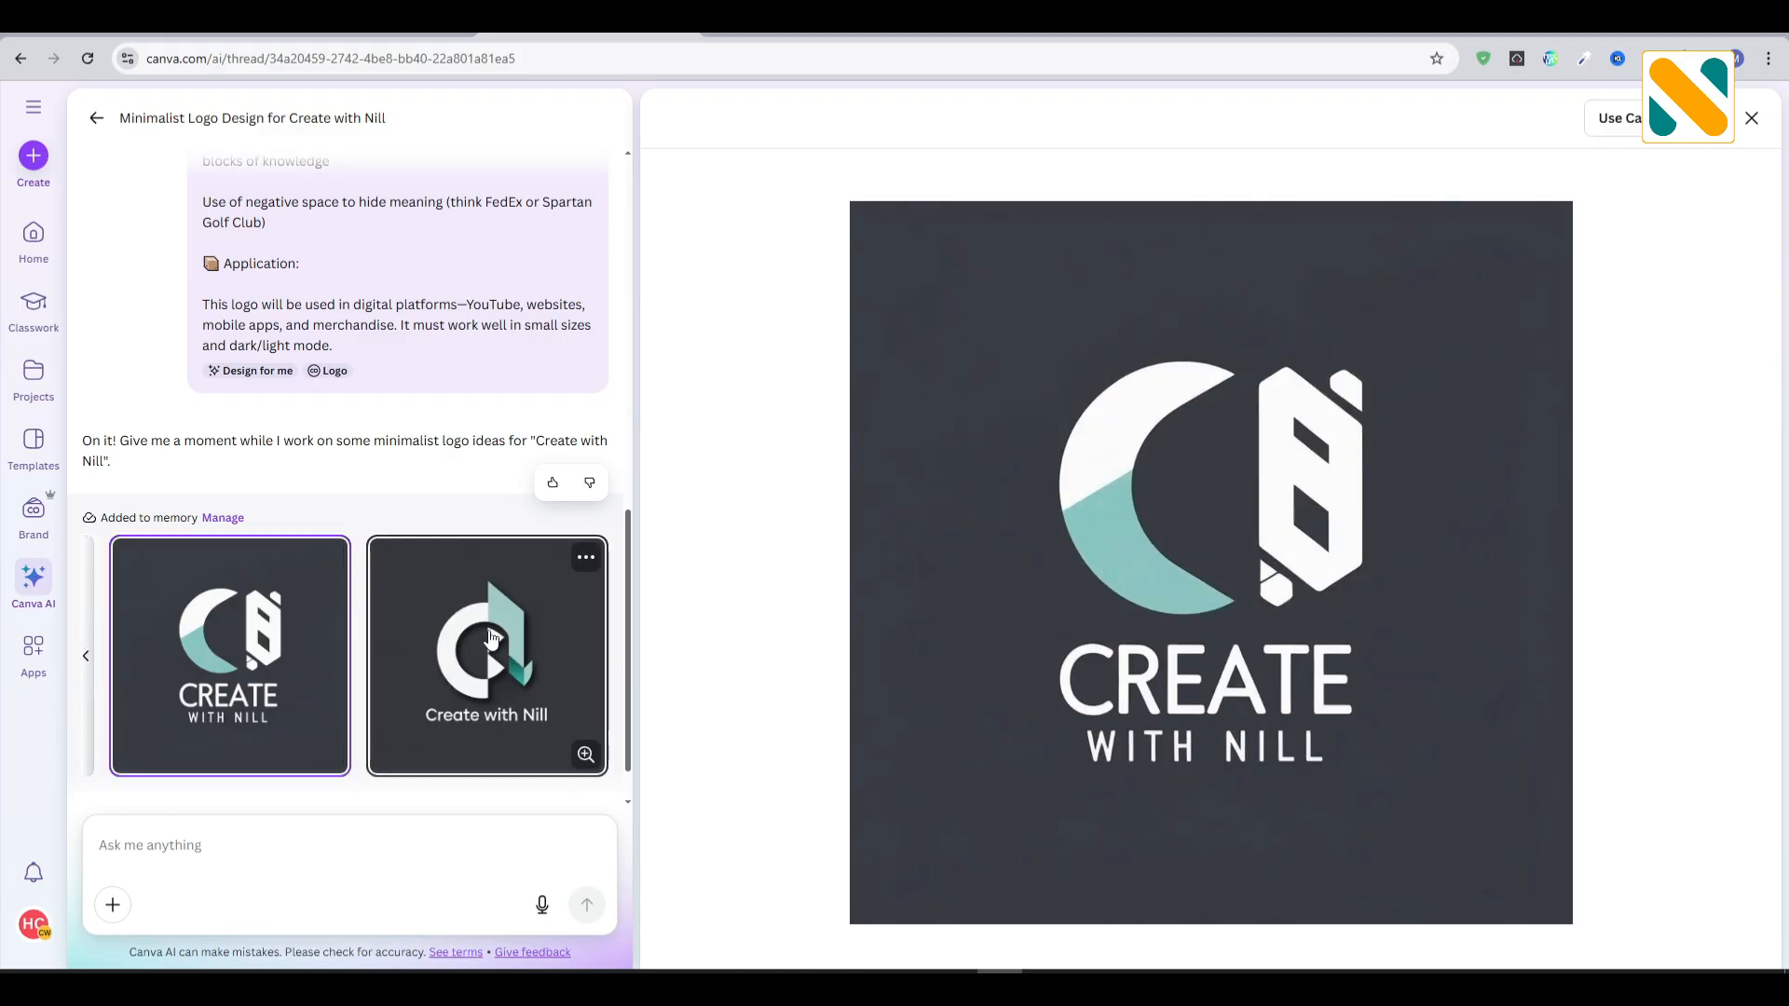
# Choose the dark "Create with Nill" logo with the white C and folded teal ribbon and open it in the Canva editor
pyautogui.click(491, 638)
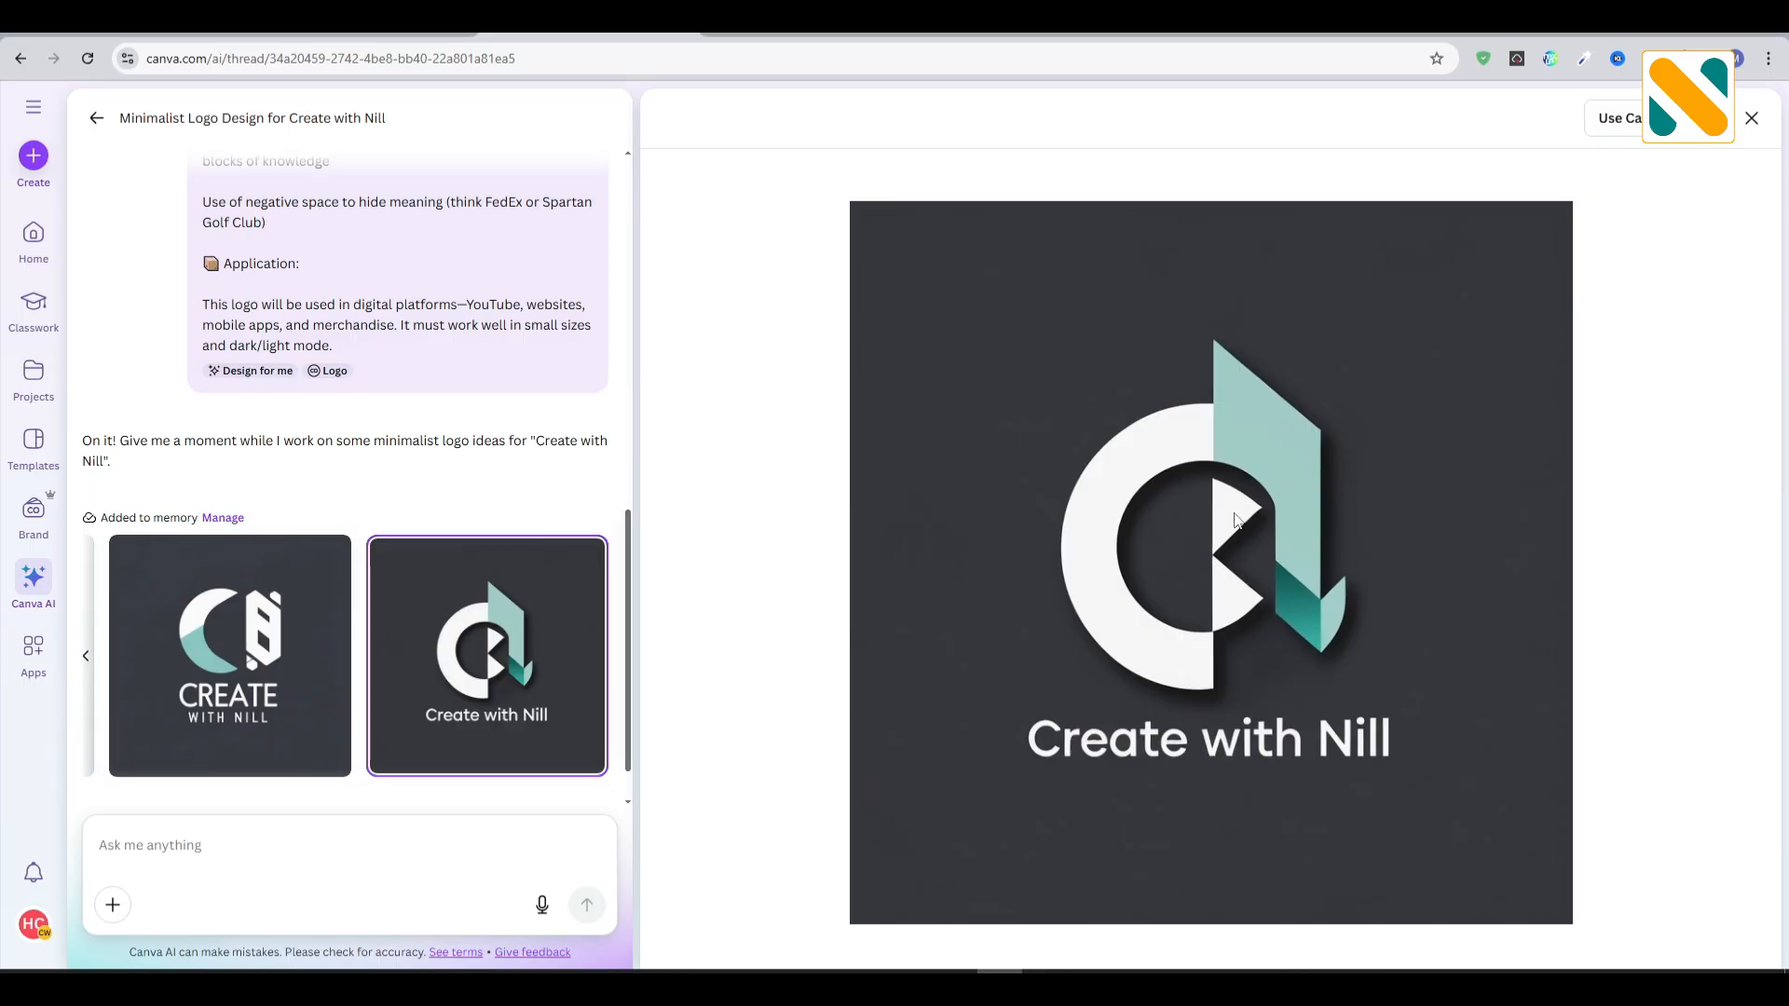
pyautogui.click(1621, 118)
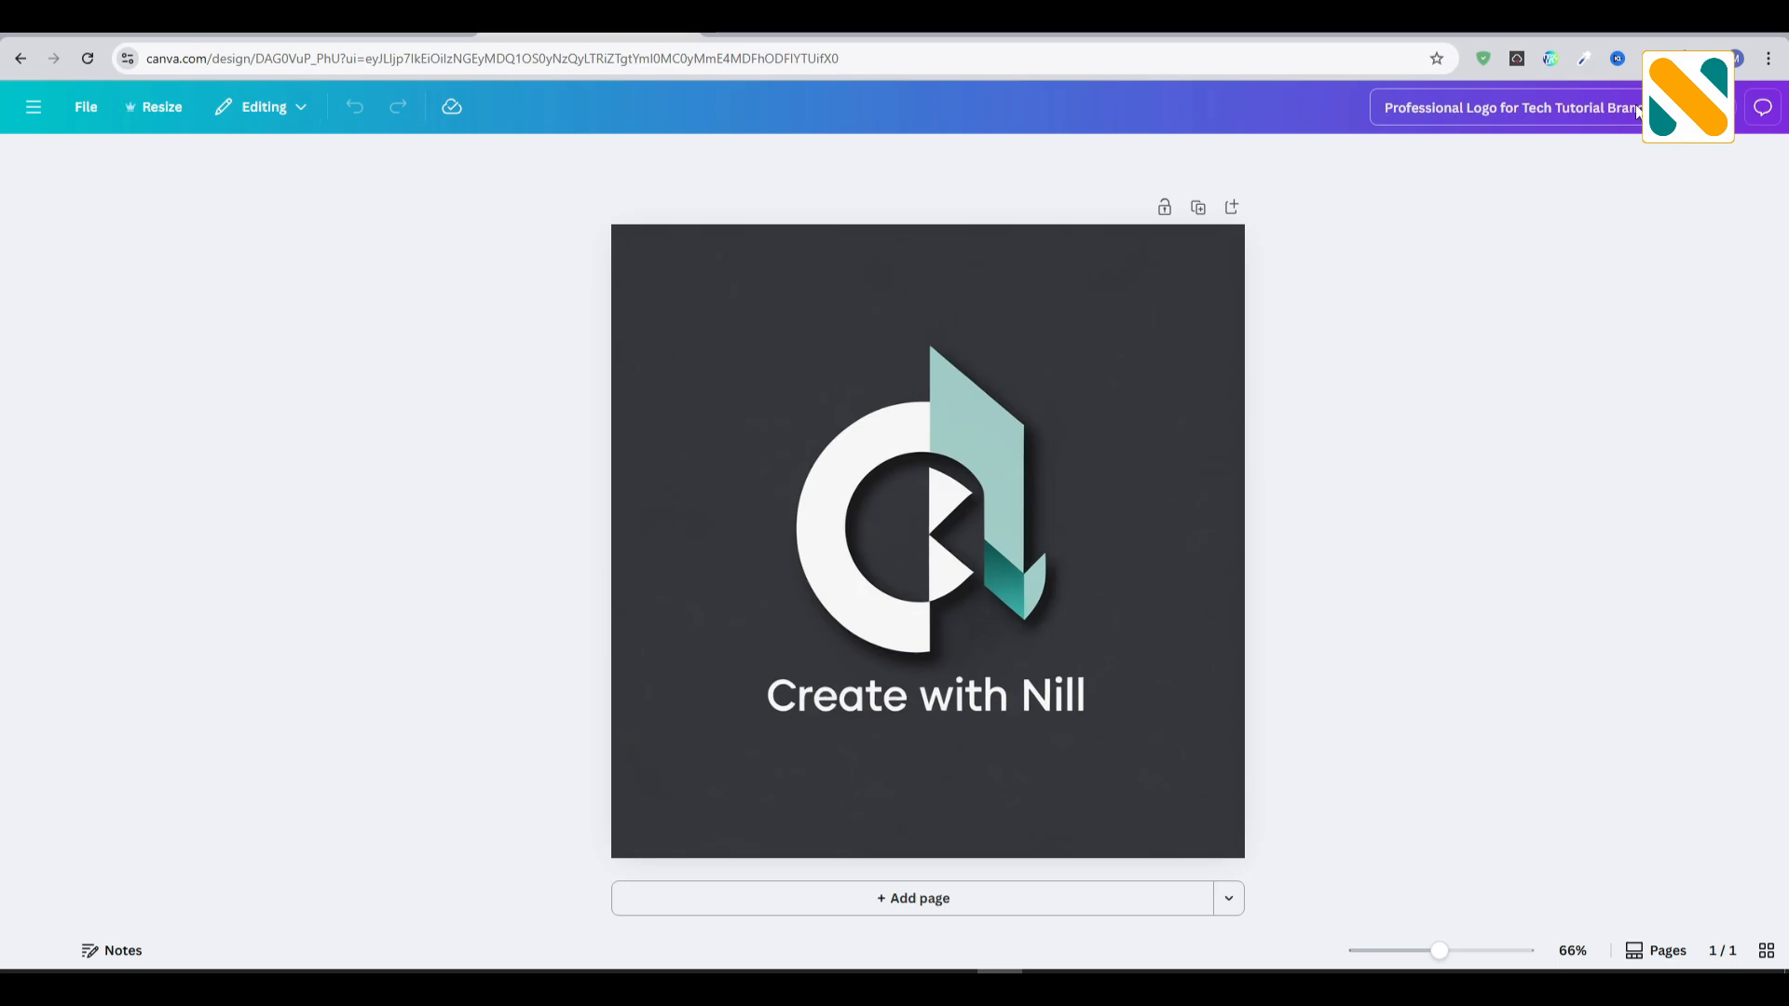
# Recolor the logo's teal ribbon to gold by shifting the hue of the teal color in the image adjustments
pyautogui.click(757, 345)
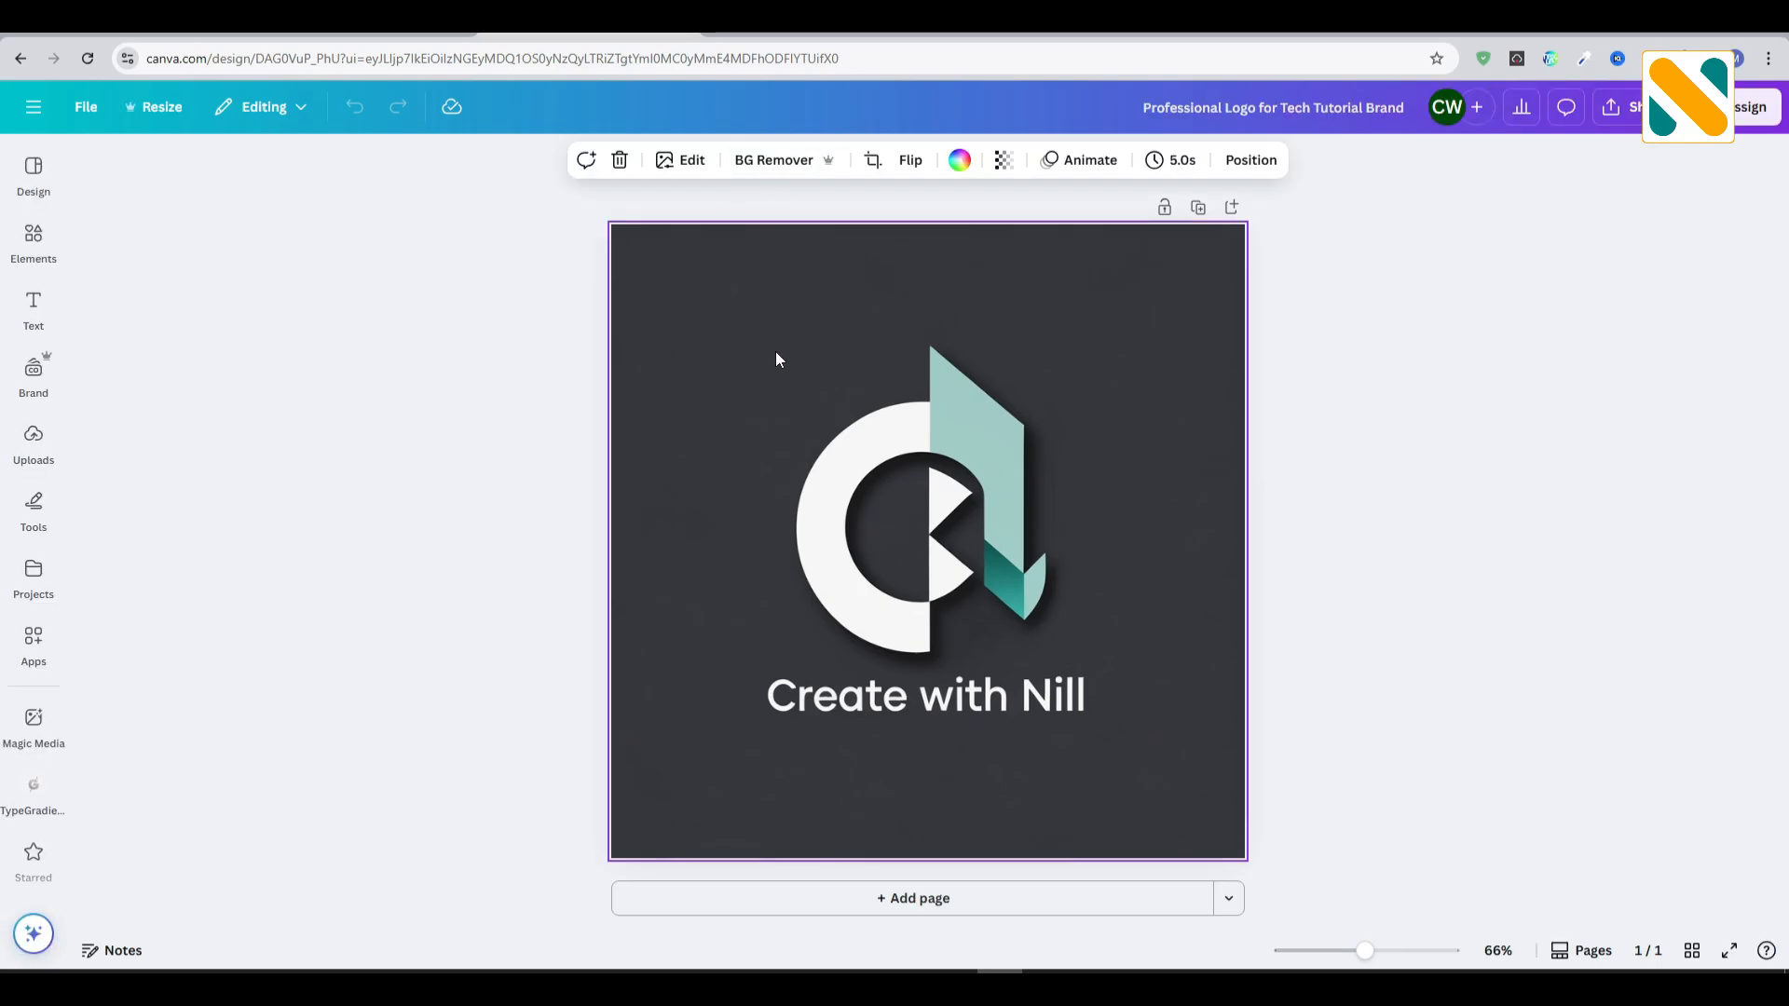
pyautogui.click(677, 166)
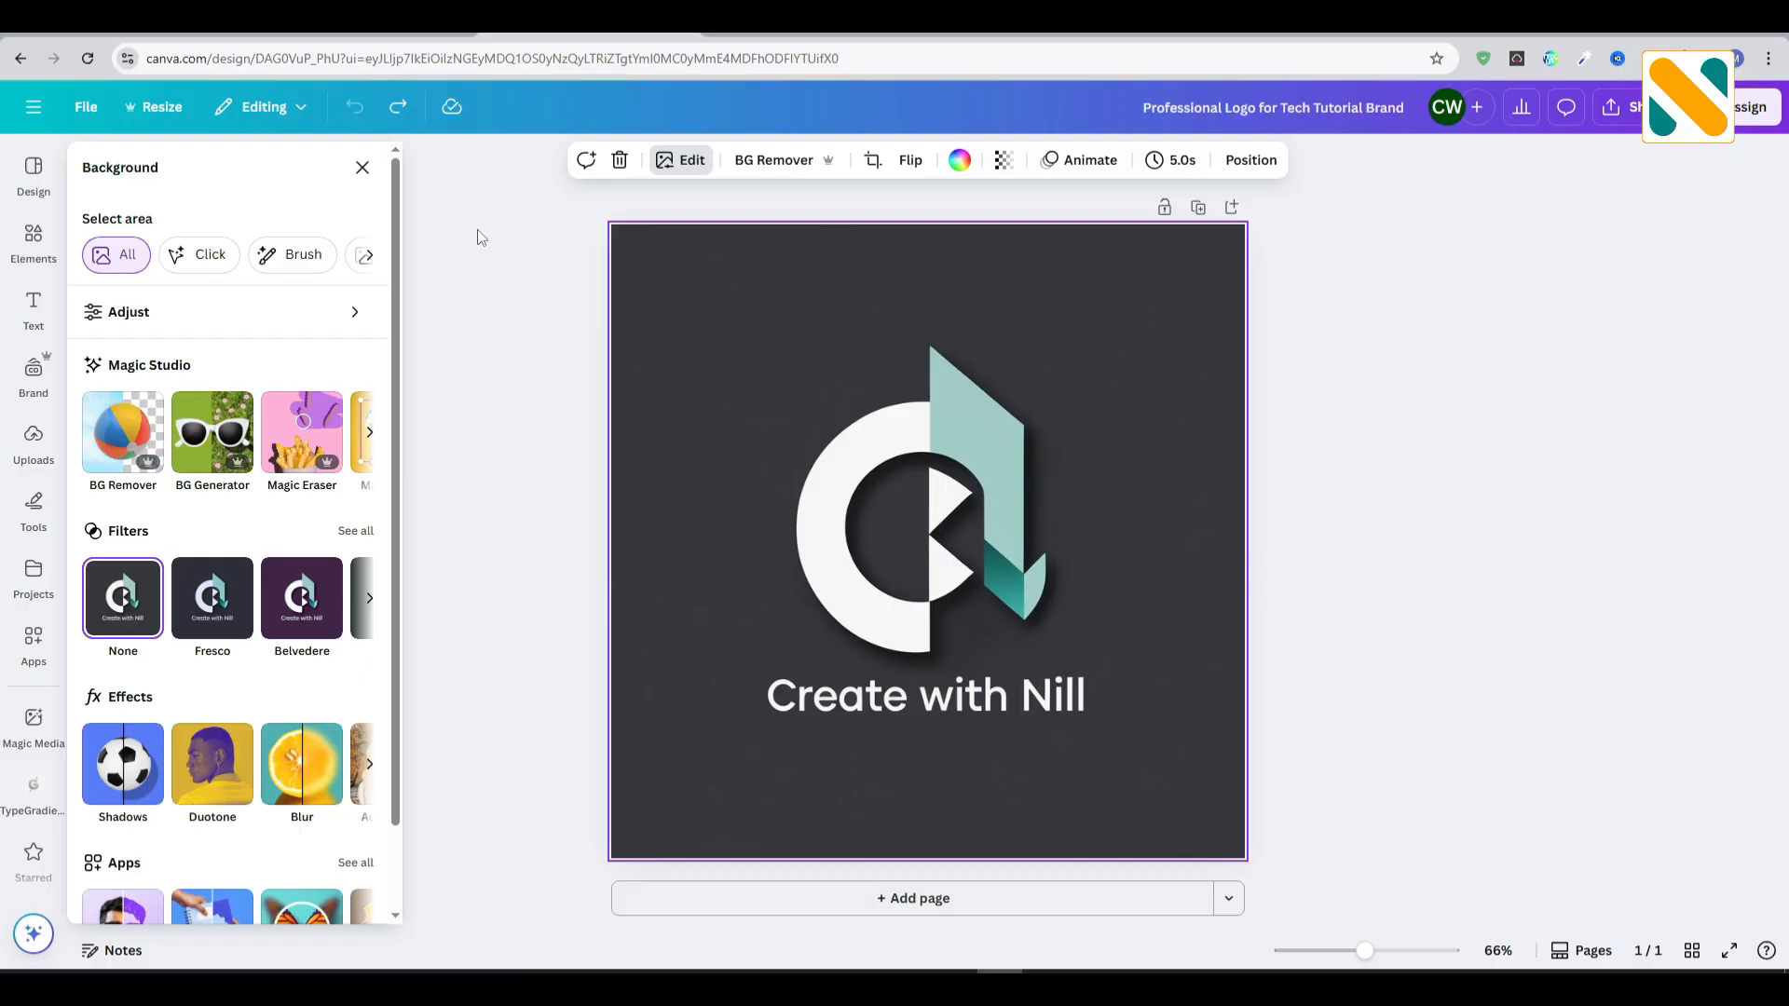
pyautogui.click(320, 321)
pyautogui.scroll(-10, 293, 474)
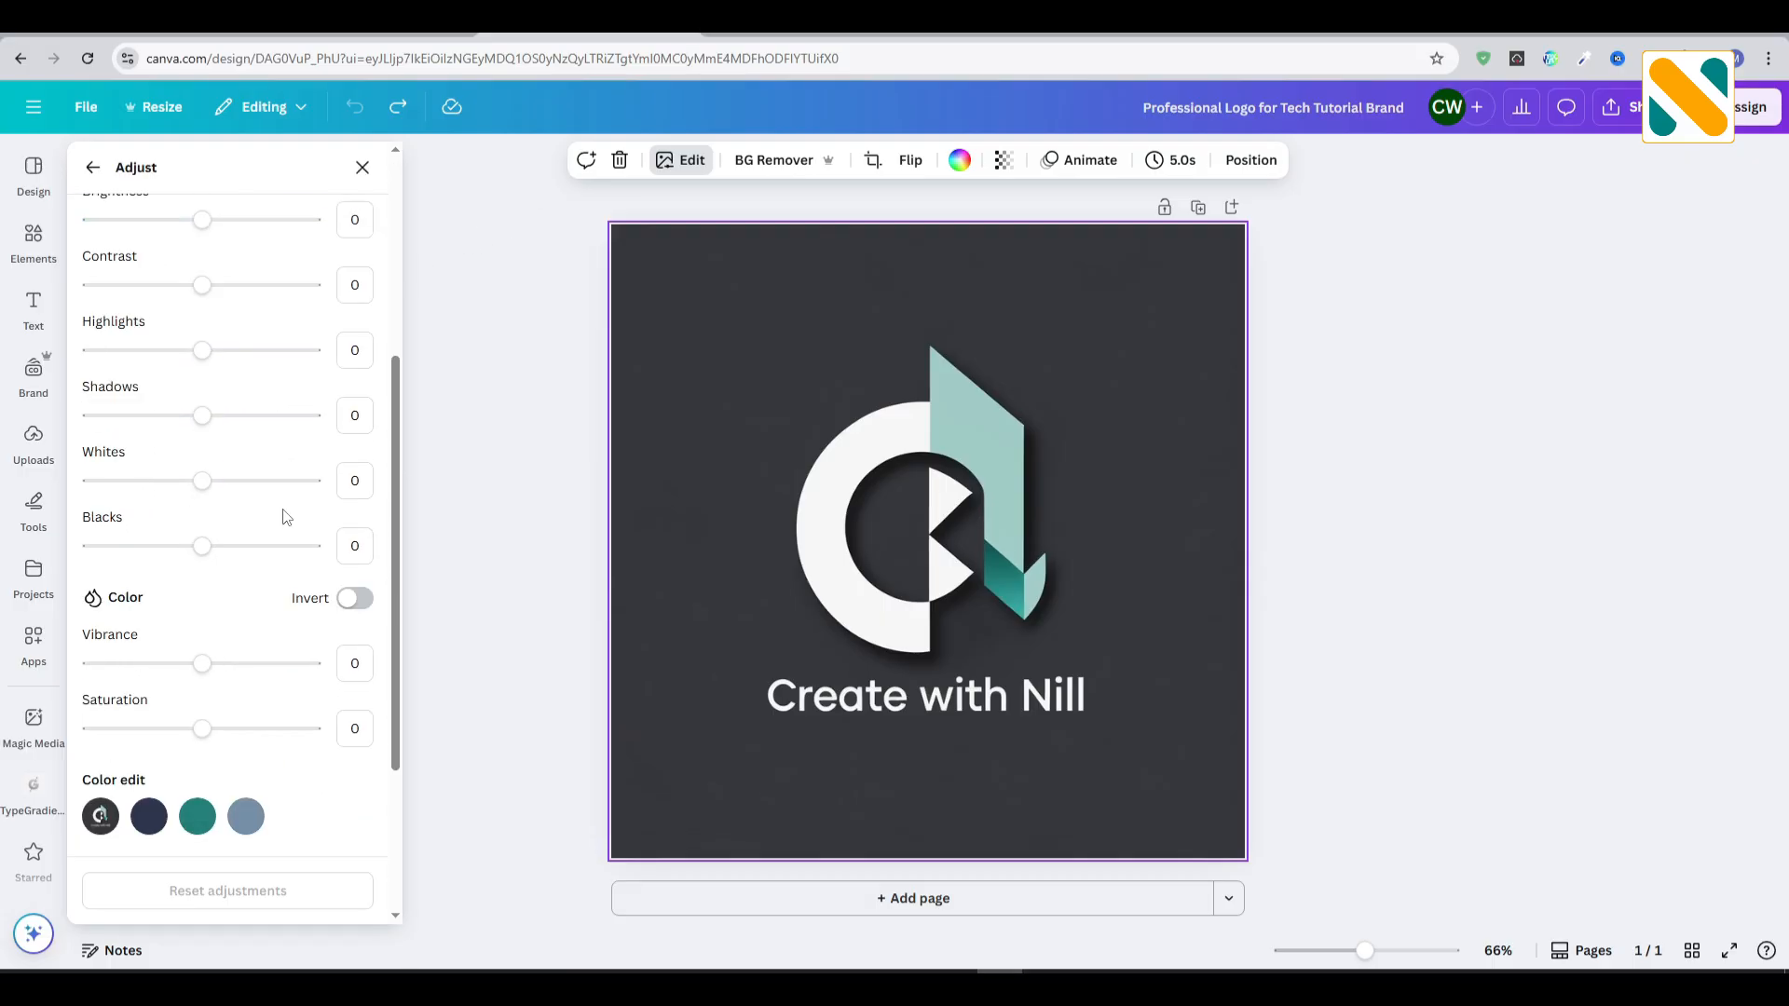
pyautogui.click(192, 563)
pyautogui.click(190, 652)
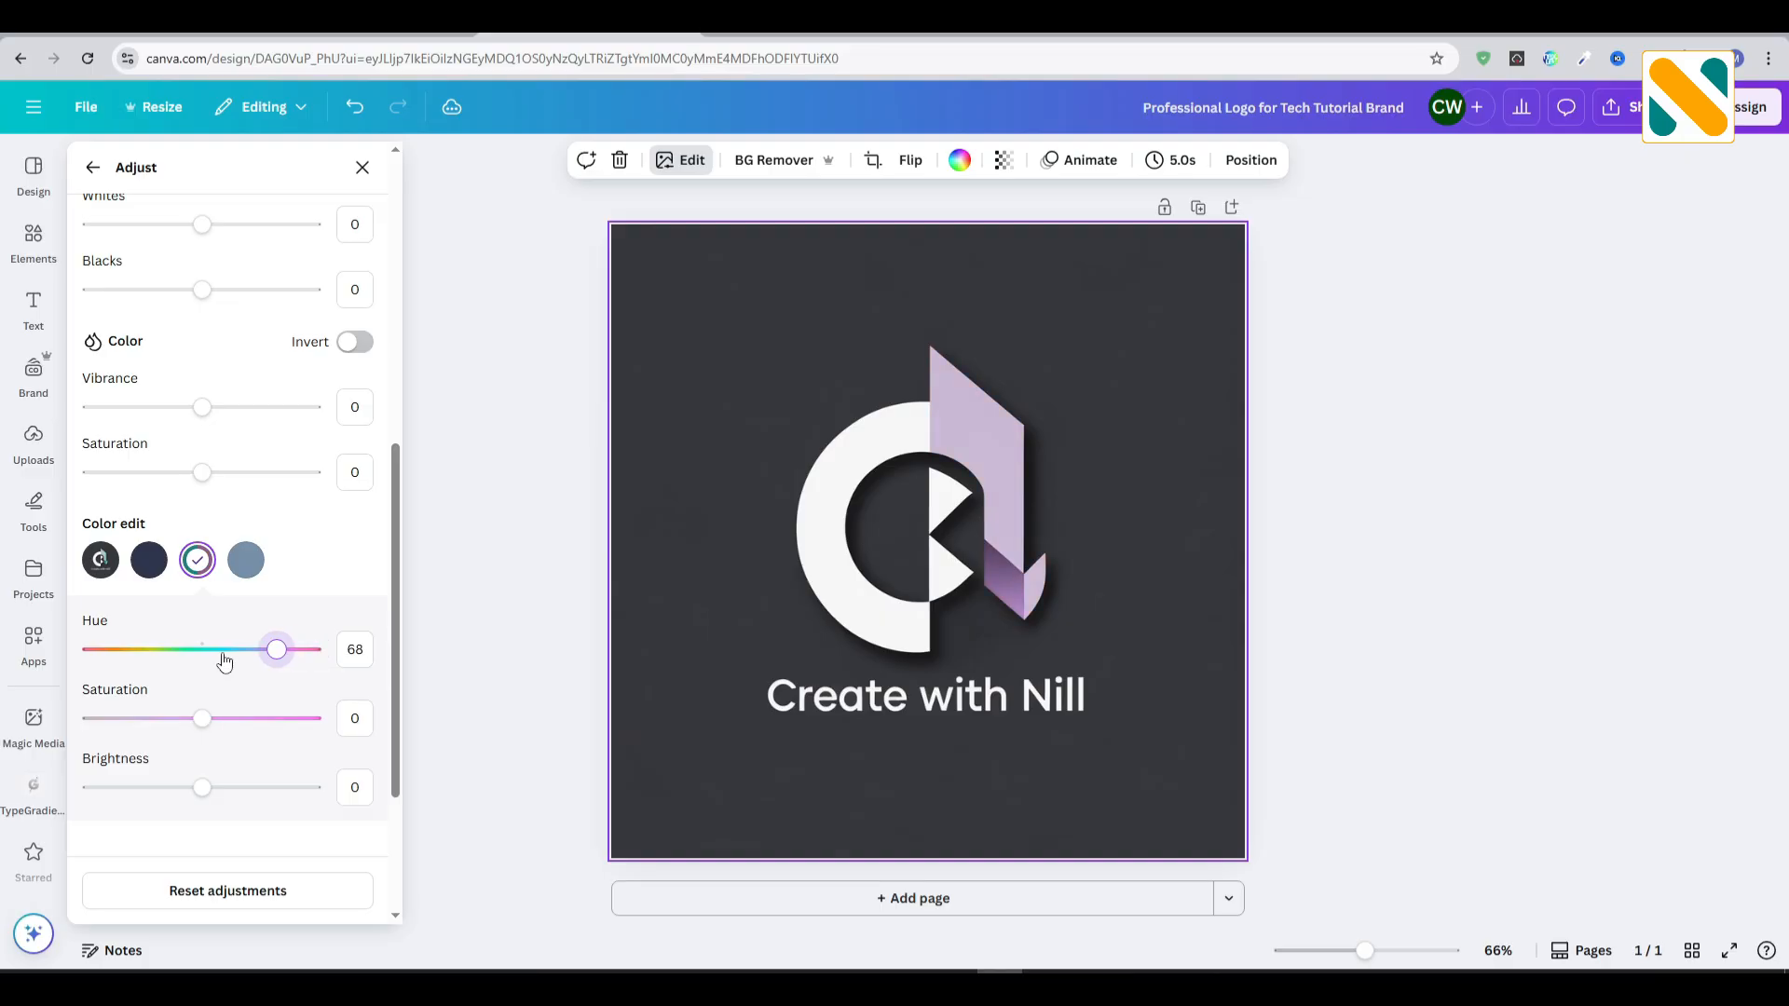
pyautogui.click(363, 167)
pyautogui.click(1305, 421)
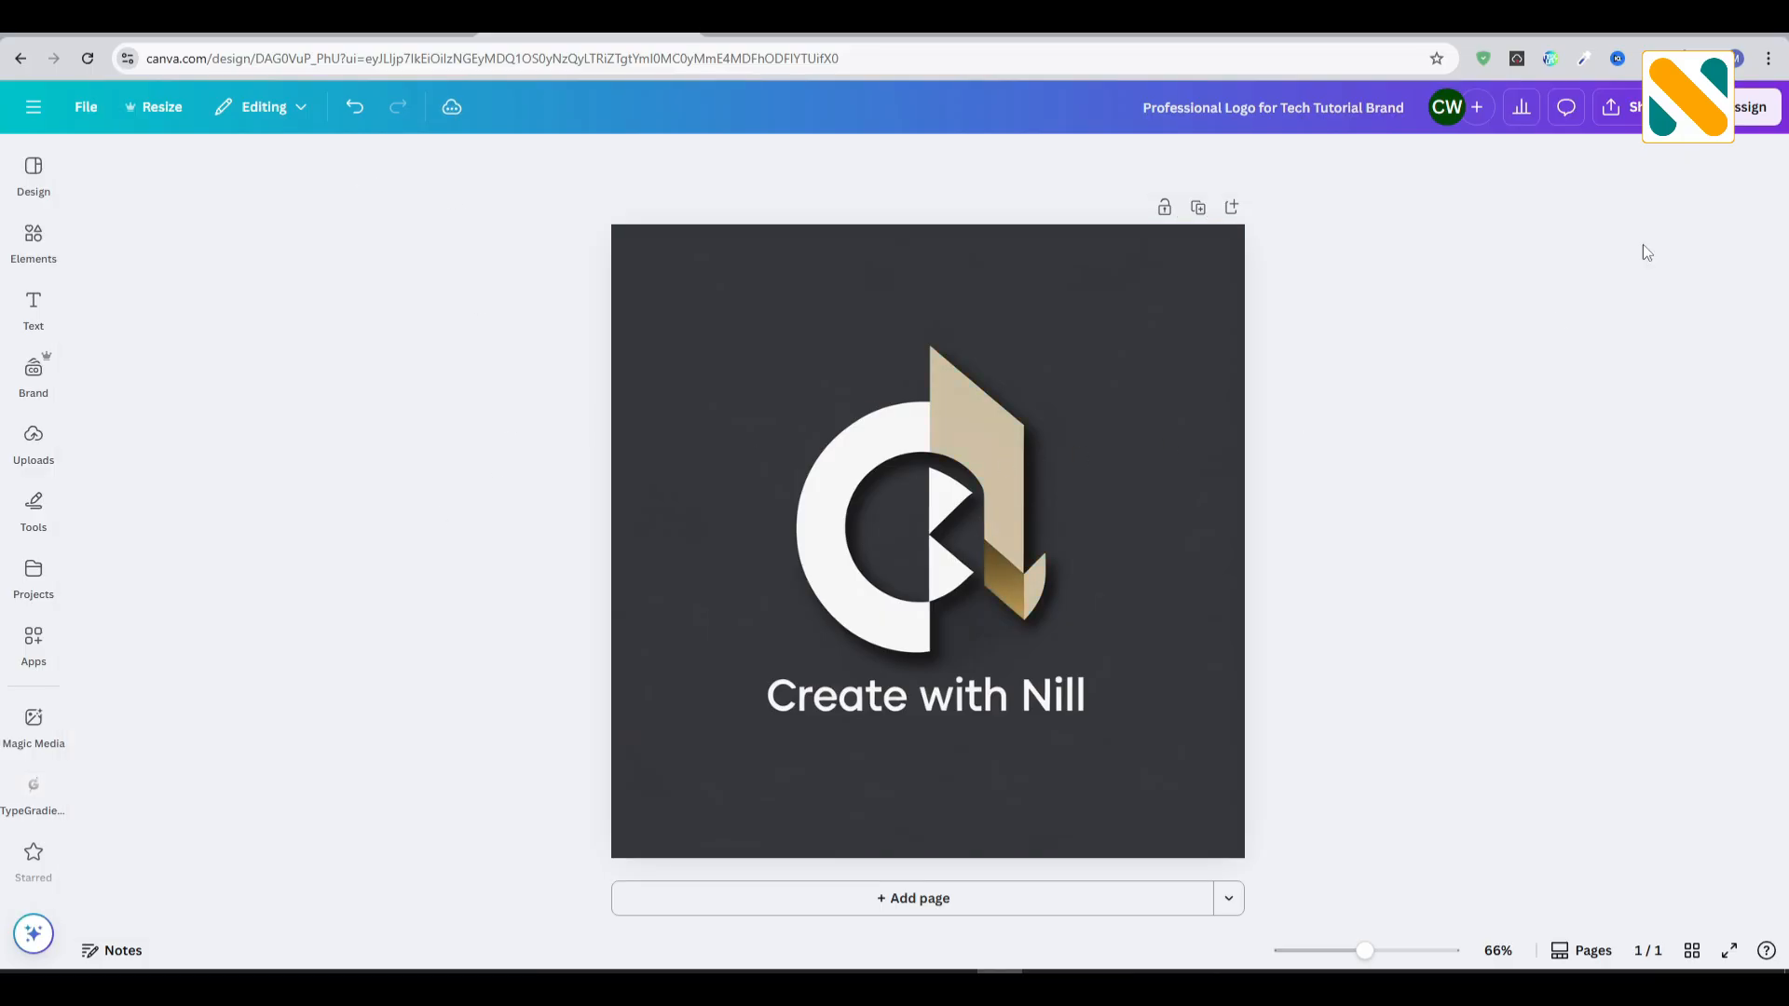
# Open the download settings for the recolored logo
pyautogui.click(1623, 107)
pyautogui.click(1451, 494)
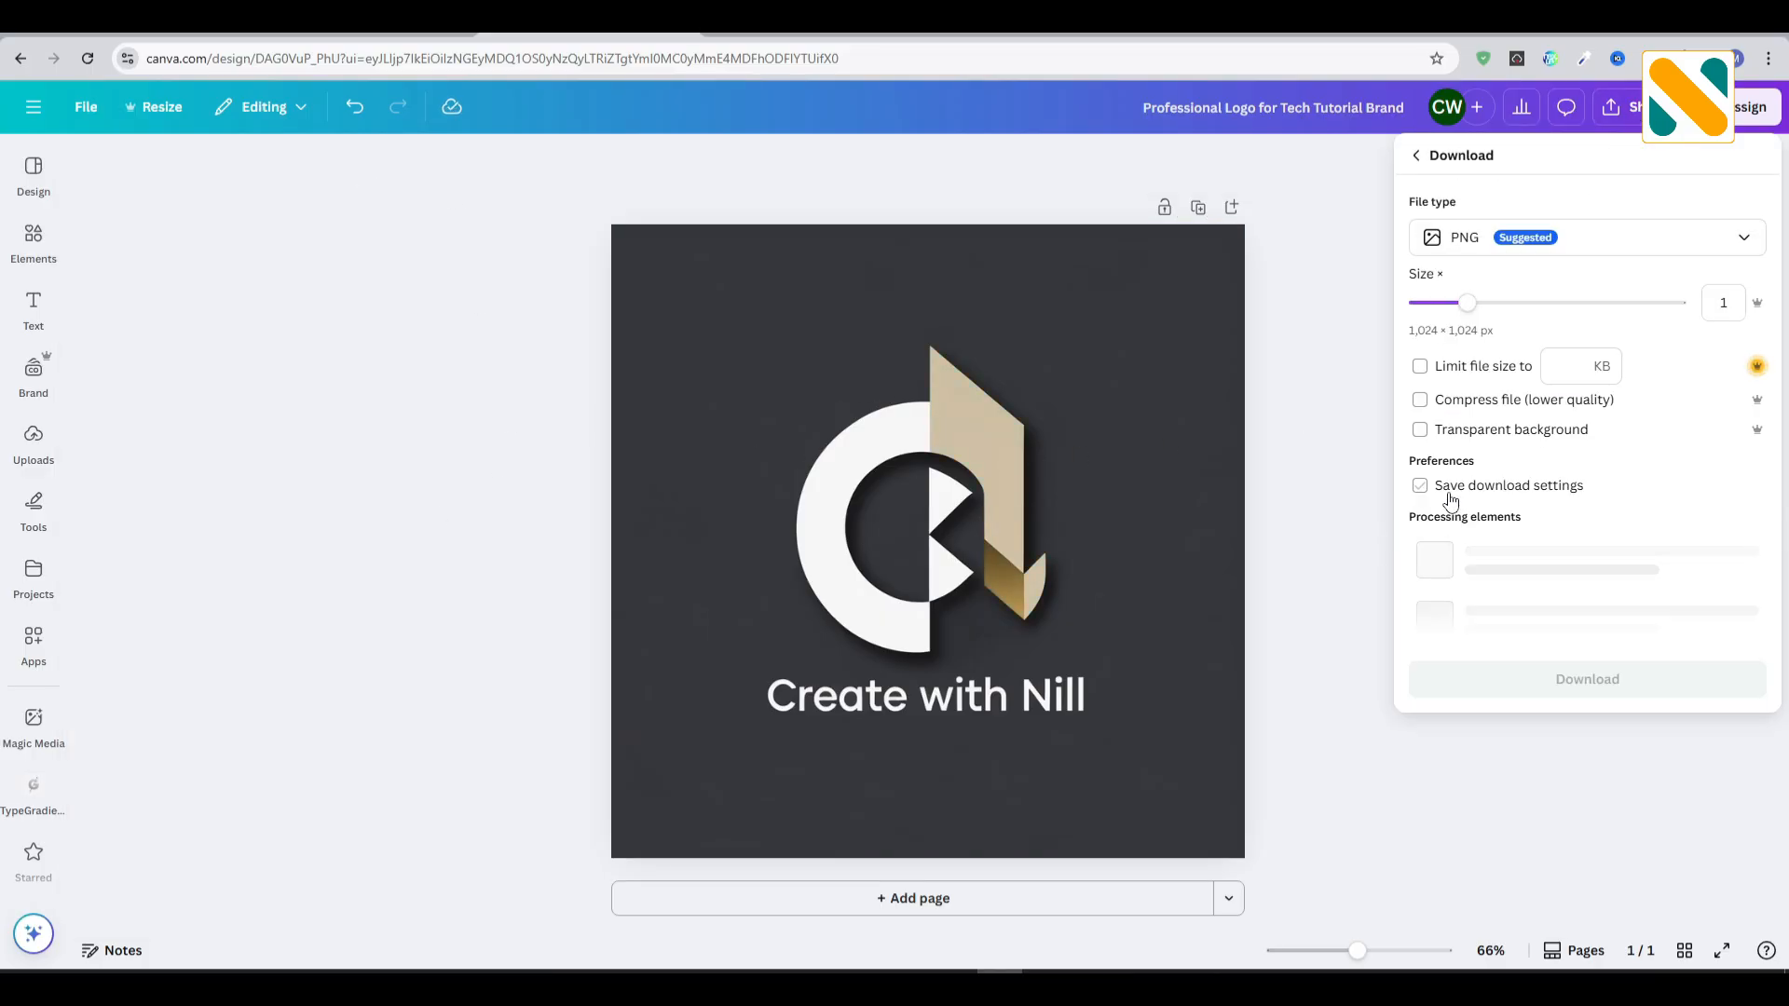